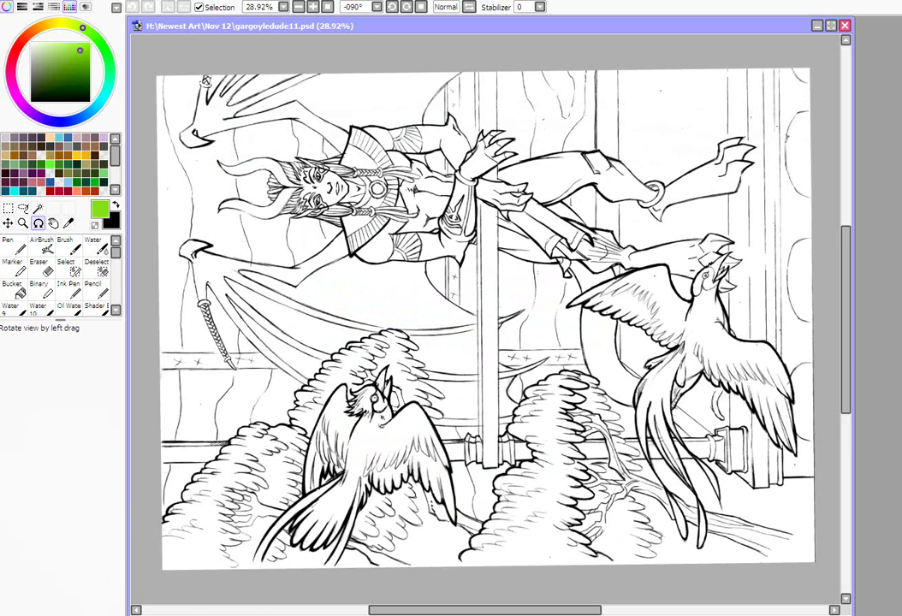
Step: Reset the canvas rotation to upright and add a new layer to the line art for colouring
{"action": "key", "text": "Home"}
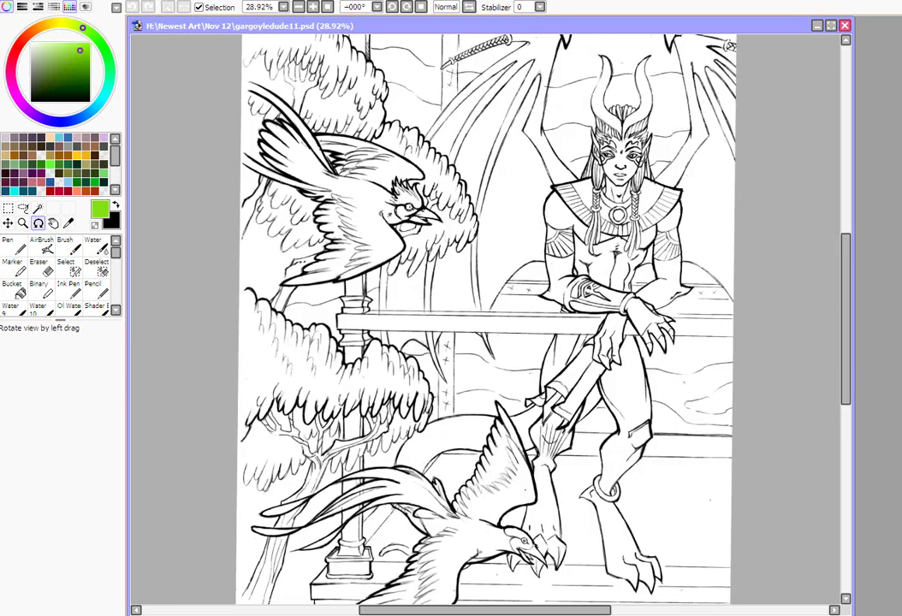
{"action": "key", "text": "Page_Down"}
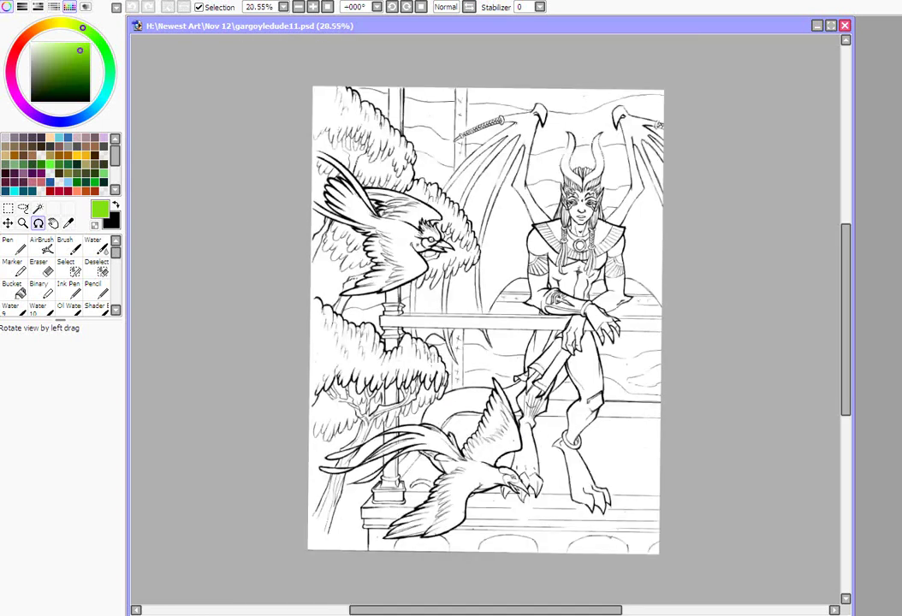
{"action": "key", "text": "Page_Up"}
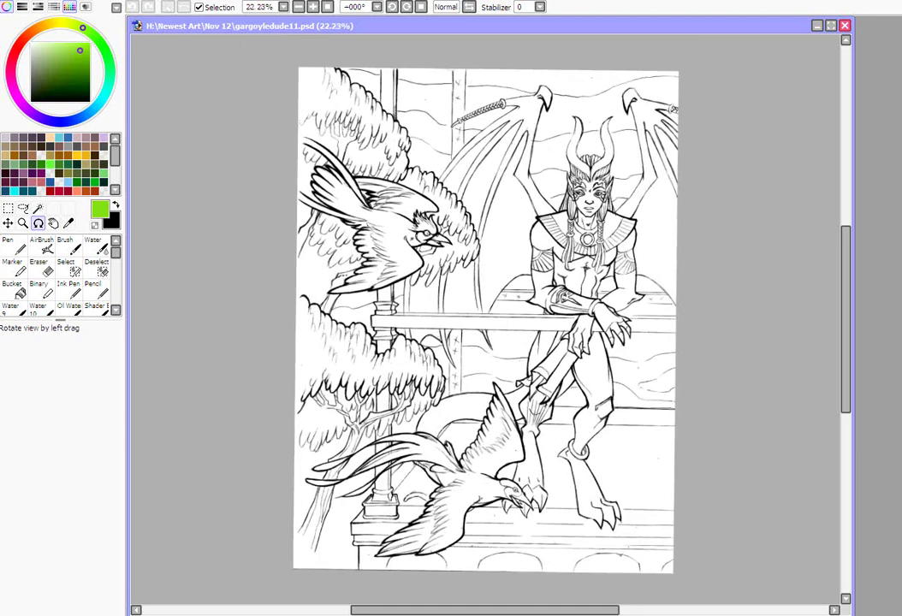
{"action": "key", "text": "ctrl+shift+n"}
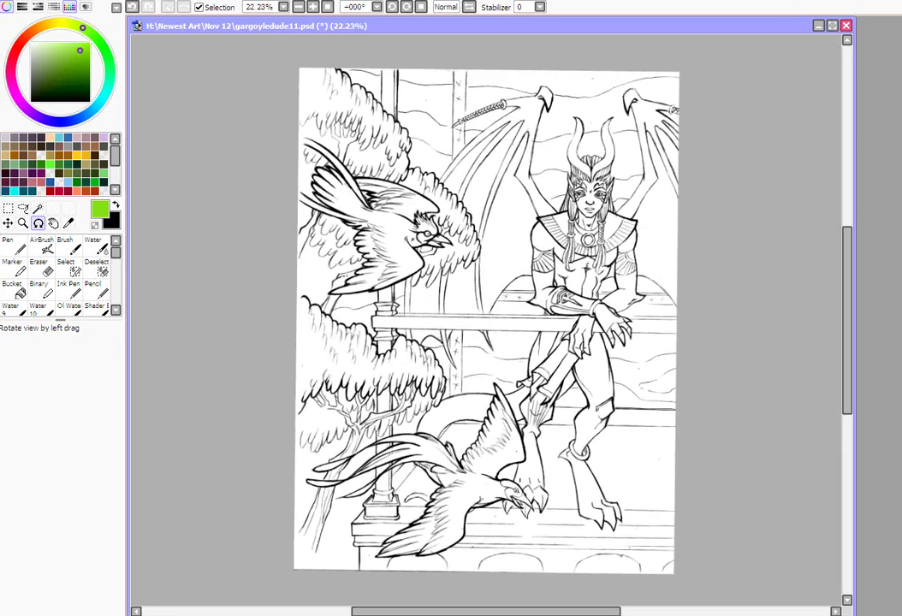
Step: Widen the drawing window and reposition the artwork inside it, tilted slightly
{"action": "left_click_drag", "start_coordinate": [854, 615], "coordinate": [887, 615]}
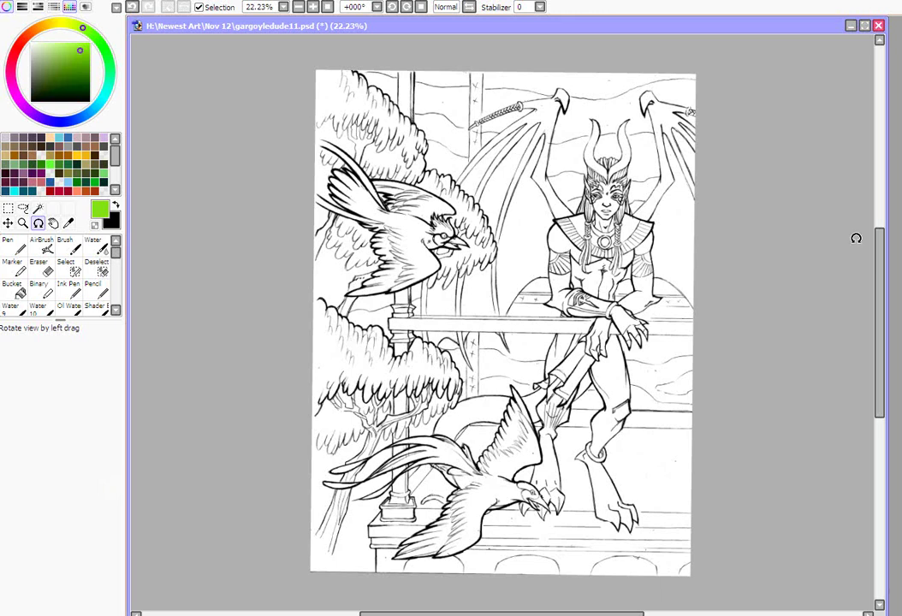
{"action": "scroll", "coordinate": [884, 252], "scroll_direction": "up", "scroll_amount": 1}
{"action": "scroll", "coordinate": [884, 253], "scroll_direction": "down", "scroll_amount": 1}
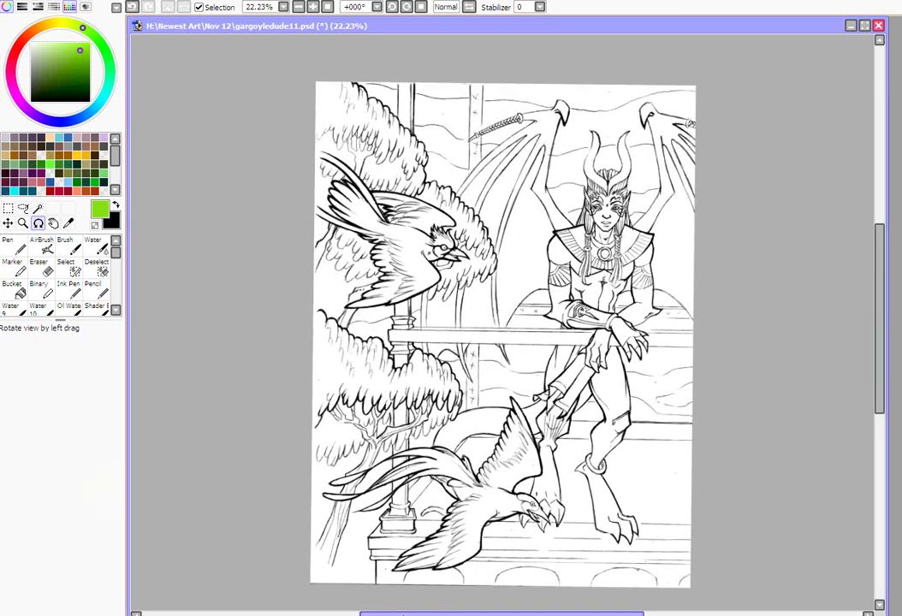
{"action": "left_click_drag", "start_coordinate": [404, 614], "coordinate": [421, 615]}
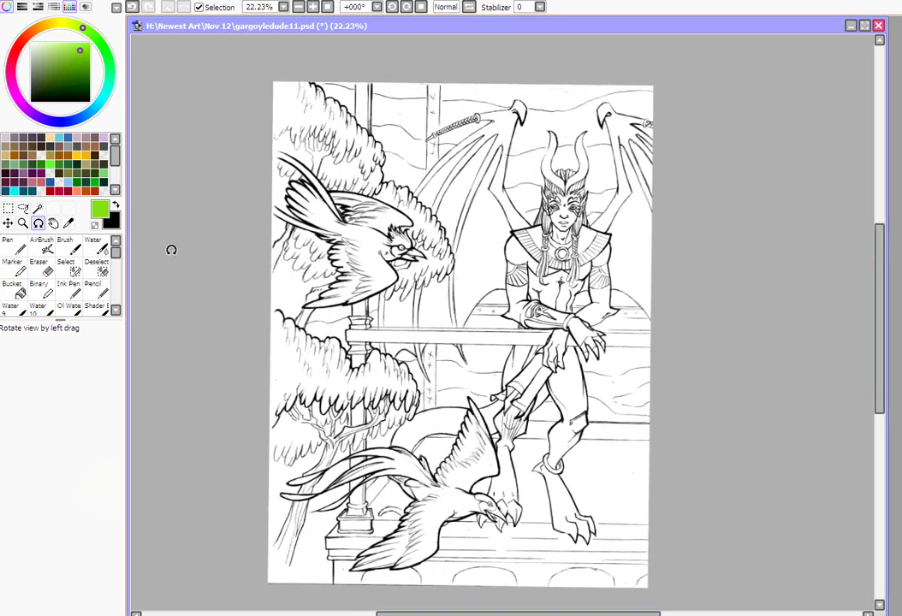
{"action": "left_click_drag", "start_coordinate": [340, 163], "coordinate": [506, 262]}
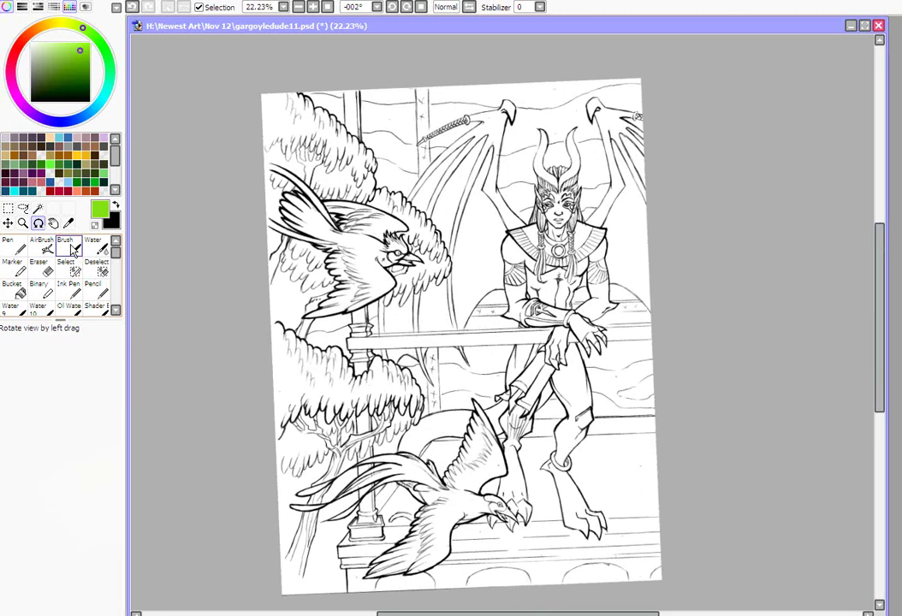
Step: Choose the Ink Pen at size 40 and set the paint colour to golden yellow for the upper bird
{"action": "left_click", "coordinate": [74, 246]}
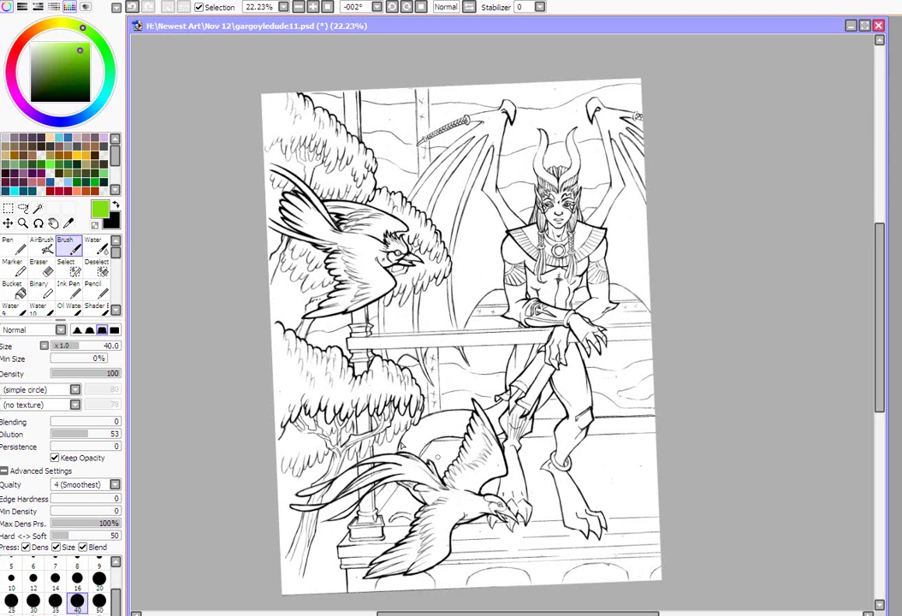
{"action": "key", "text": "Left"}
{"action": "key", "text": "ctrl+space"}
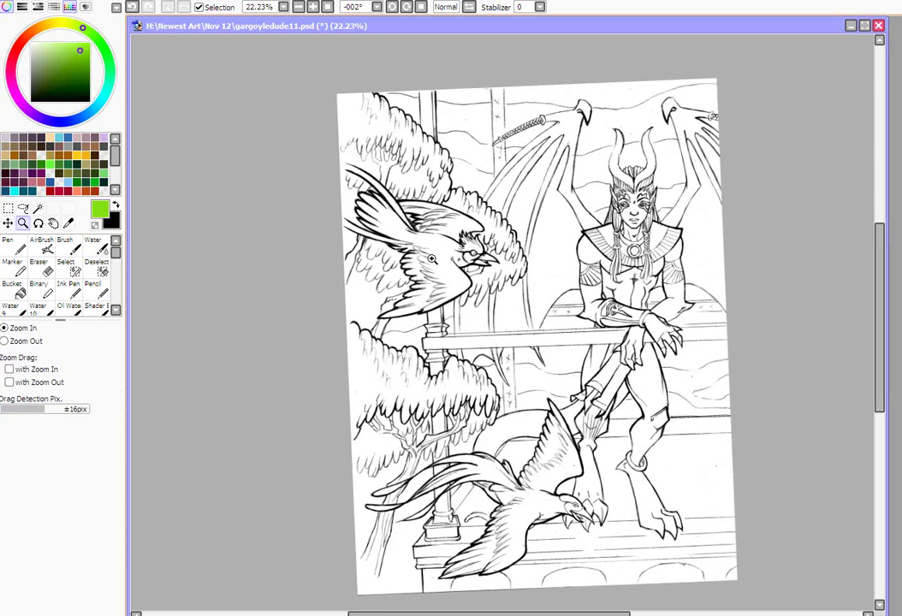
{"action": "left_click", "coordinate": [431, 259]}
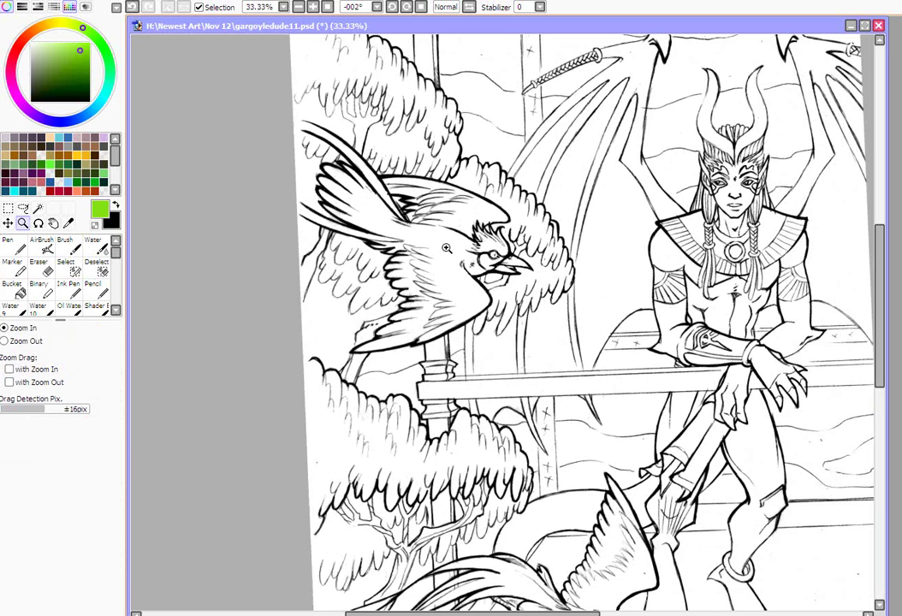
{"action": "left_click", "coordinate": [445, 248]}
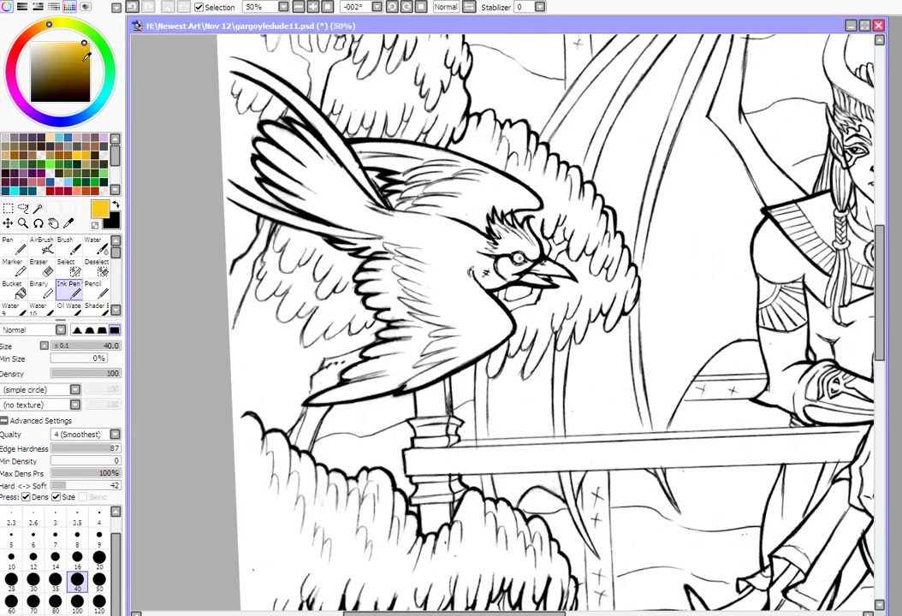
{"action": "left_click_drag", "start_coordinate": [50, 32], "coordinate": [48, 34]}
Step: Paint the upper bird's longest tail streamer golden yellow with the Ink Pen, from its tip to the base of the tail
{"action": "scroll", "coordinate": [301, 198], "scroll_direction": "up", "scroll_amount": 2}
{"action": "key", "text": "alt+space"}
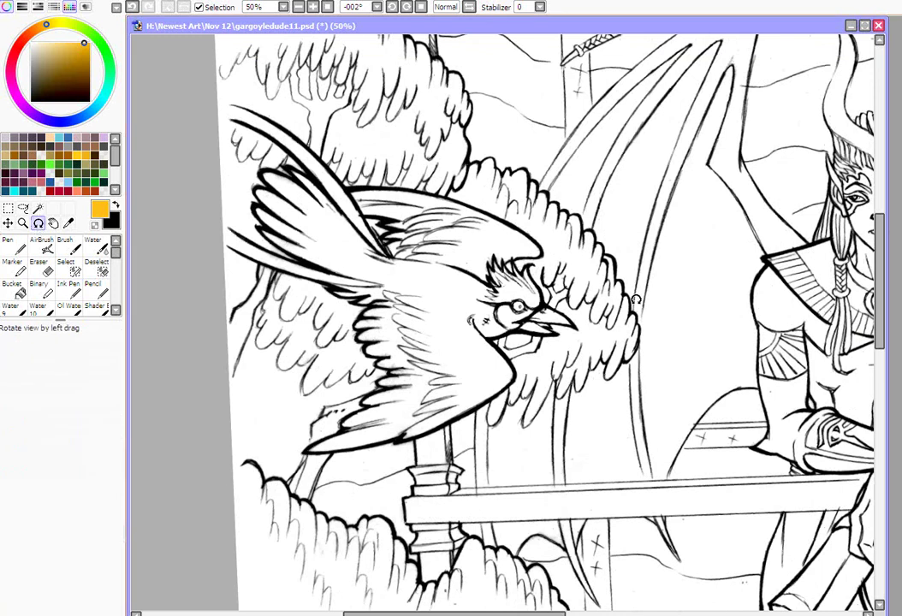
{"action": "left_click_drag", "start_coordinate": [636, 300], "coordinate": [616, 312]}
{"action": "left_click_drag", "start_coordinate": [880, 296], "coordinate": [879, 275]}
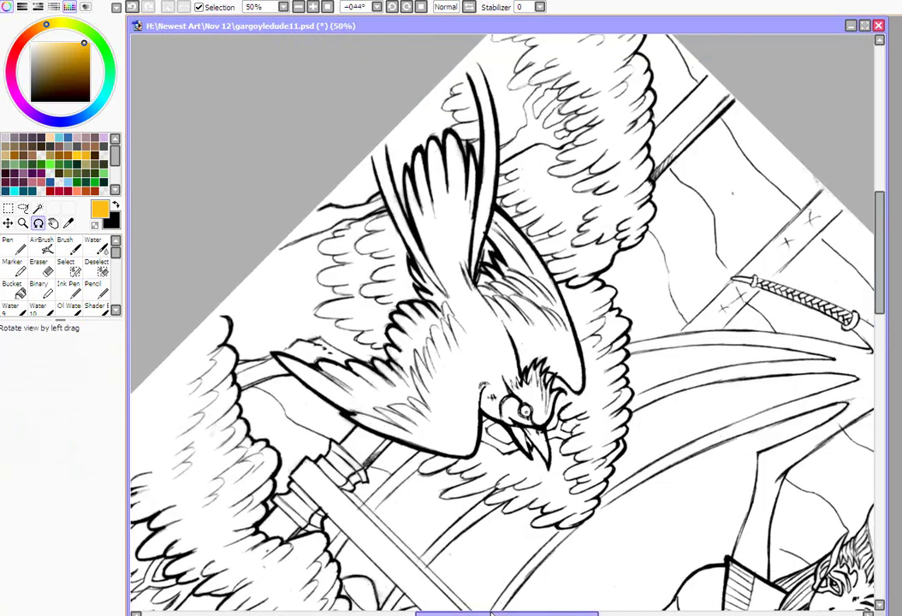
{"action": "left_click_drag", "start_coordinate": [492, 614], "coordinate": [491, 614]}
{"action": "left_click_drag", "start_coordinate": [880, 283], "coordinate": [879, 287]}
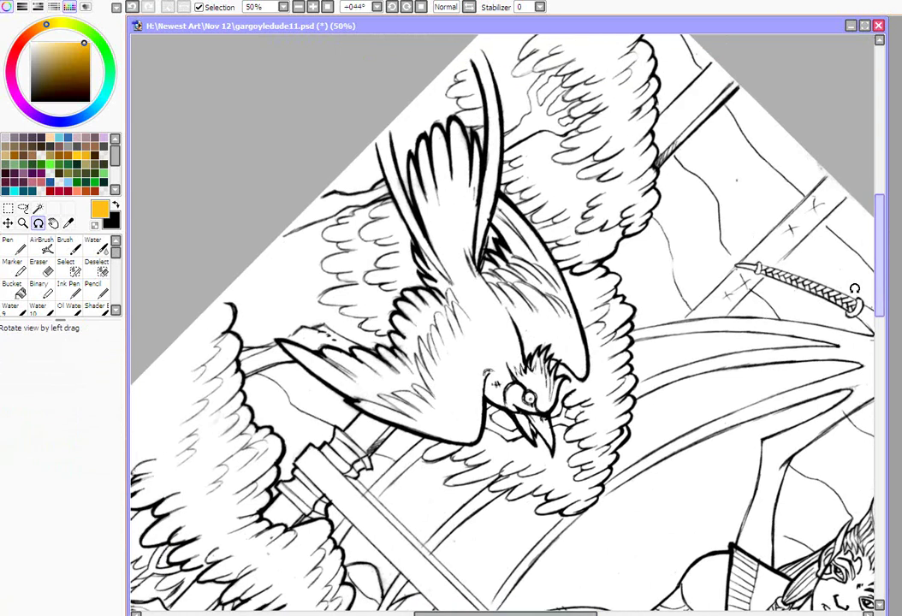
{"action": "left_click", "coordinate": [74, 300]}
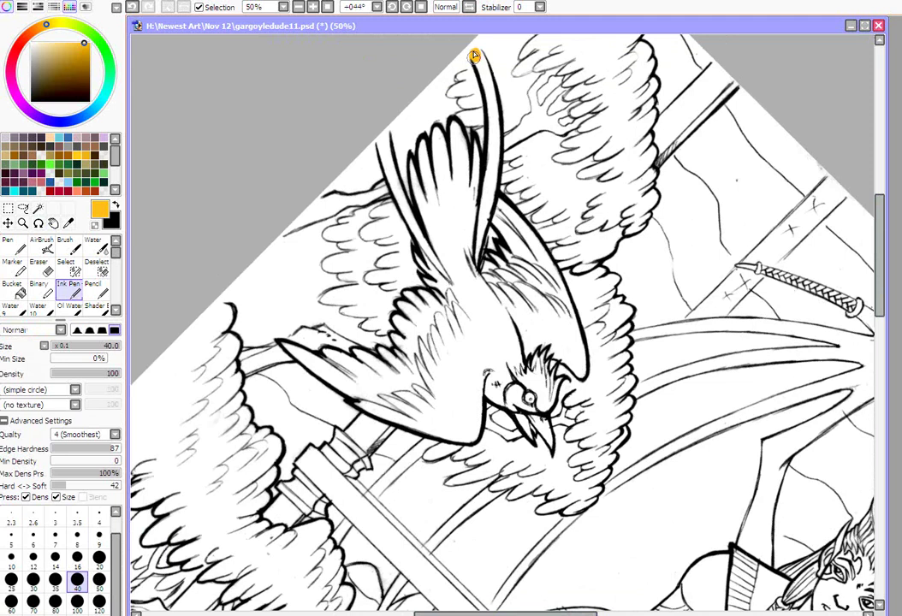
{"action": "mouse_move", "coordinate": [474, 54]}
{"action": "left_mouse_down"}
{"action": "mouse_move", "coordinate": [483, 58]}
{"action": "mouse_move", "coordinate": [492, 122]}
{"action": "left_mouse_up"}
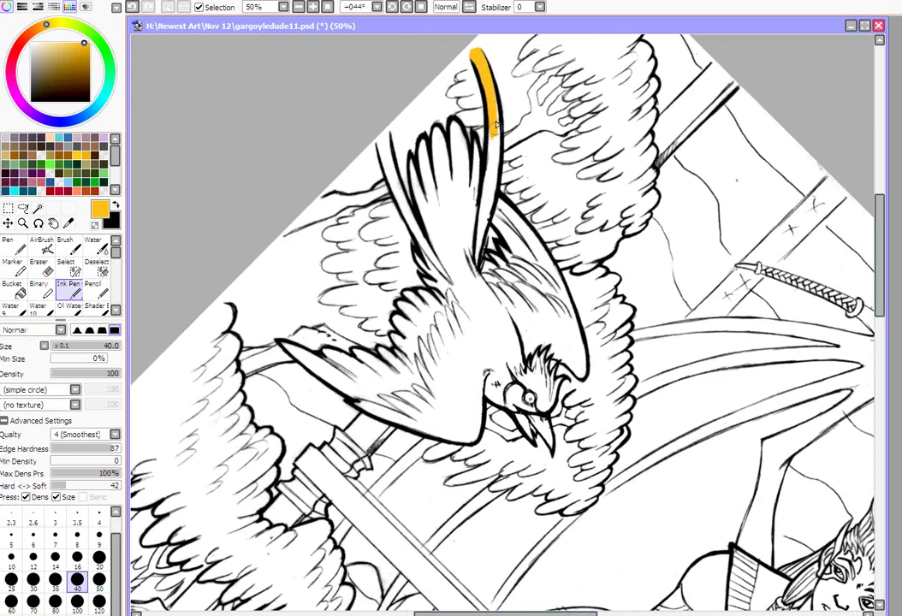
{"action": "left_click_drag", "start_coordinate": [494, 127], "coordinate": [472, 277]}
Step: Fill the fanned tail feathers of the upper bird with golden yellow, down to where the tail meets the body
{"action": "left_click_drag", "start_coordinate": [477, 143], "coordinate": [468, 250]}
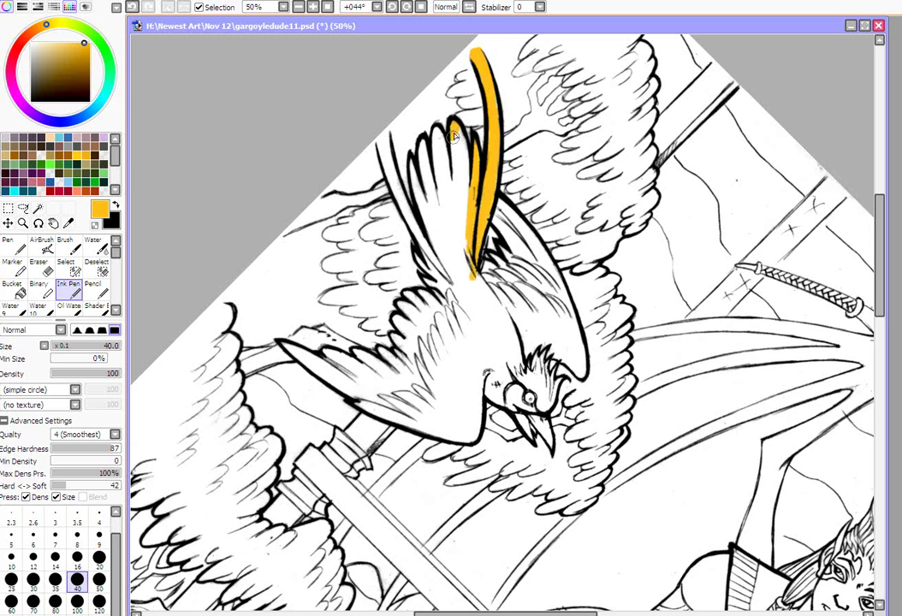
{"action": "mouse_move", "coordinate": [468, 175]}
{"action": "left_mouse_down"}
{"action": "mouse_move", "coordinate": [460, 139]}
{"action": "mouse_move", "coordinate": [451, 171]}
{"action": "left_mouse_up"}
{"action": "mouse_move", "coordinate": [439, 133]}
{"action": "left_mouse_down"}
{"action": "mouse_move", "coordinate": [440, 193]}
{"action": "mouse_move", "coordinate": [450, 210]}
{"action": "left_mouse_up"}
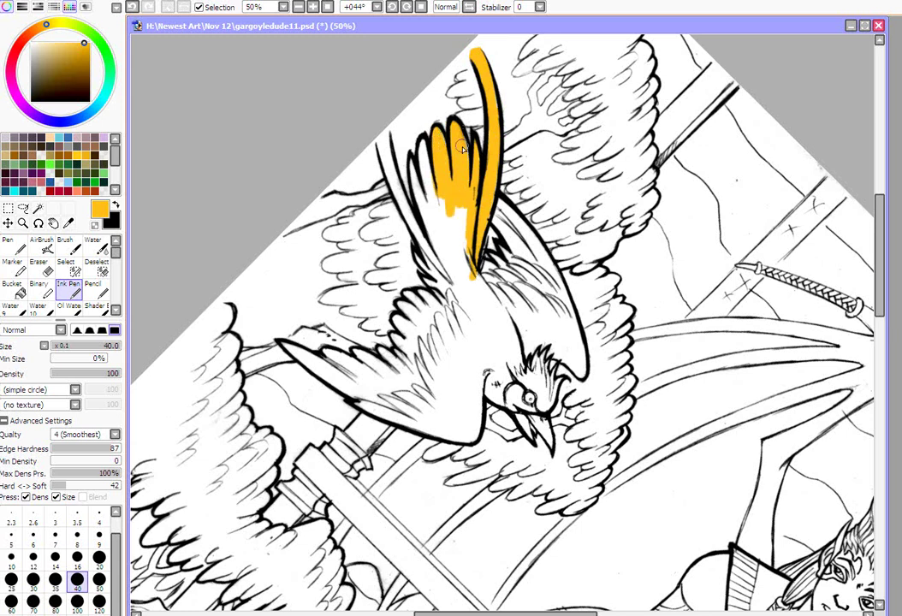
{"action": "mouse_move", "coordinate": [462, 149]}
{"action": "left_mouse_down"}
{"action": "mouse_move", "coordinate": [449, 137]}
{"action": "mouse_move", "coordinate": [432, 145]}
{"action": "mouse_move", "coordinate": [428, 205]}
{"action": "mouse_move", "coordinate": [411, 161]}
{"action": "mouse_move", "coordinate": [435, 261]}
{"action": "mouse_move", "coordinate": [453, 223]}
{"action": "mouse_move", "coordinate": [484, 301]}
{"action": "left_mouse_up"}
Step: Fill the upper bird's second tail streamer, far wing, back and neck with flat golden yellow
{"action": "mouse_move", "coordinate": [383, 137]}
{"action": "left_mouse_down"}
{"action": "mouse_move", "coordinate": [429, 263]}
{"action": "mouse_move", "coordinate": [475, 288]}
{"action": "mouse_move", "coordinate": [505, 272]}
{"action": "mouse_move", "coordinate": [499, 246]}
{"action": "mouse_move", "coordinate": [539, 254]}
{"action": "mouse_move", "coordinate": [514, 254]}
{"action": "mouse_move", "coordinate": [507, 291]}
{"action": "mouse_move", "coordinate": [513, 312]}
{"action": "mouse_move", "coordinate": [545, 316]}
{"action": "mouse_move", "coordinate": [537, 245]}
{"action": "left_mouse_up"}
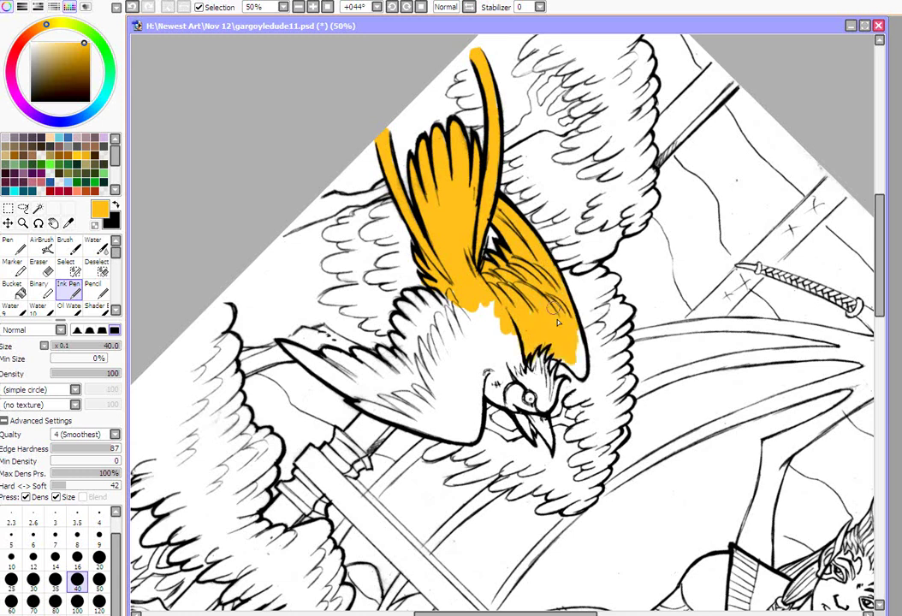
{"action": "left_click_drag", "start_coordinate": [539, 246], "coordinate": [587, 375]}
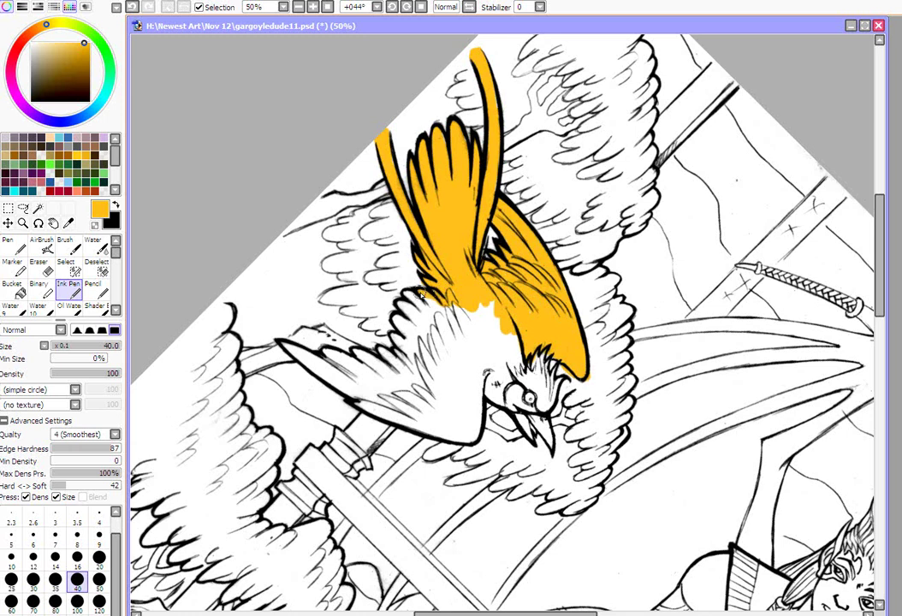
{"action": "left_click_drag", "start_coordinate": [408, 295], "coordinate": [411, 318]}
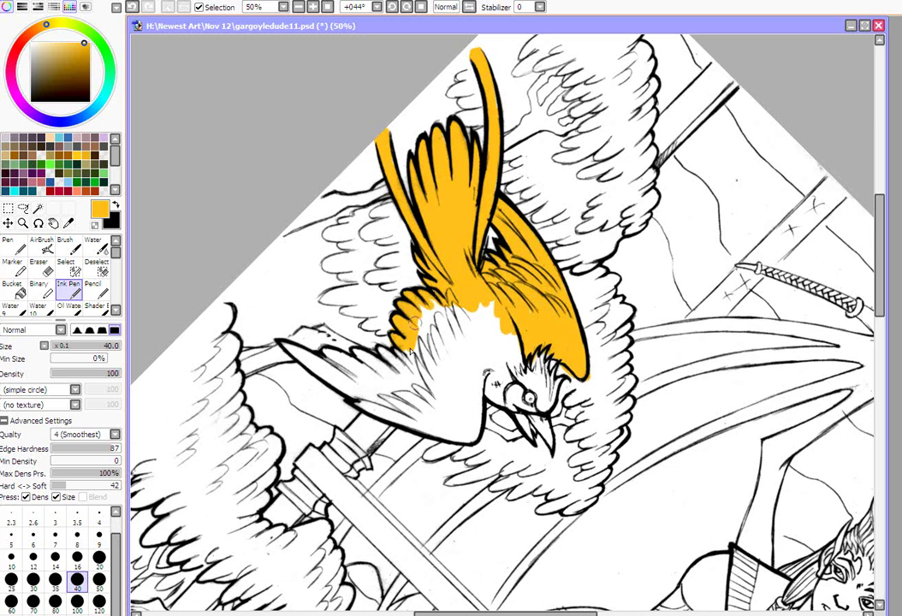
{"action": "mouse_move", "coordinate": [410, 350]}
{"action": "left_mouse_down"}
{"action": "mouse_move", "coordinate": [459, 289]}
{"action": "mouse_move", "coordinate": [488, 316]}
{"action": "mouse_move", "coordinate": [530, 331]}
{"action": "mouse_move", "coordinate": [518, 364]}
{"action": "mouse_move", "coordinate": [489, 371]}
{"action": "mouse_move", "coordinate": [515, 399]}
{"action": "left_mouse_up"}
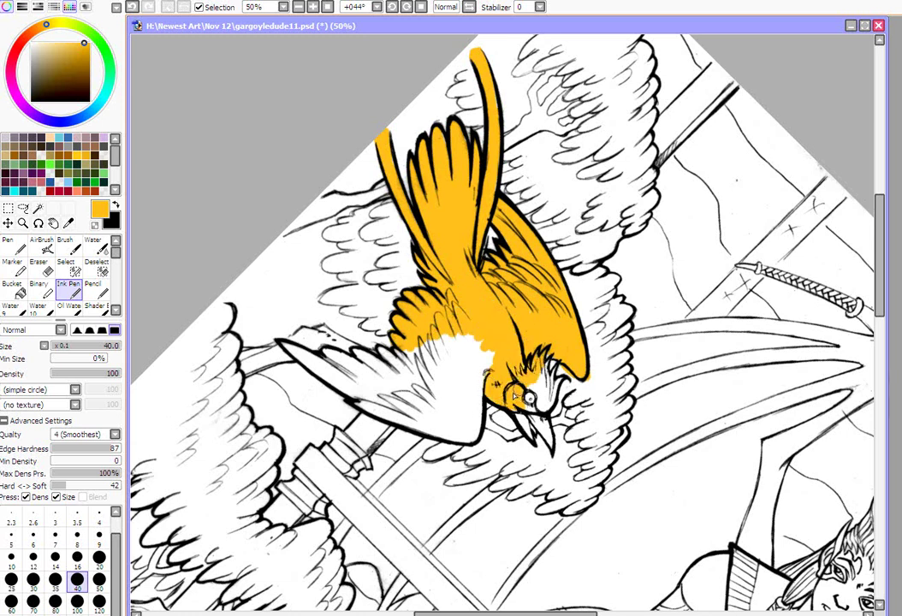
Step: Fill the upper bird's face, eye, crest and open beak with golden yellow
{"action": "scroll", "coordinate": [700, 295], "scroll_direction": "down", "scroll_amount": 3}
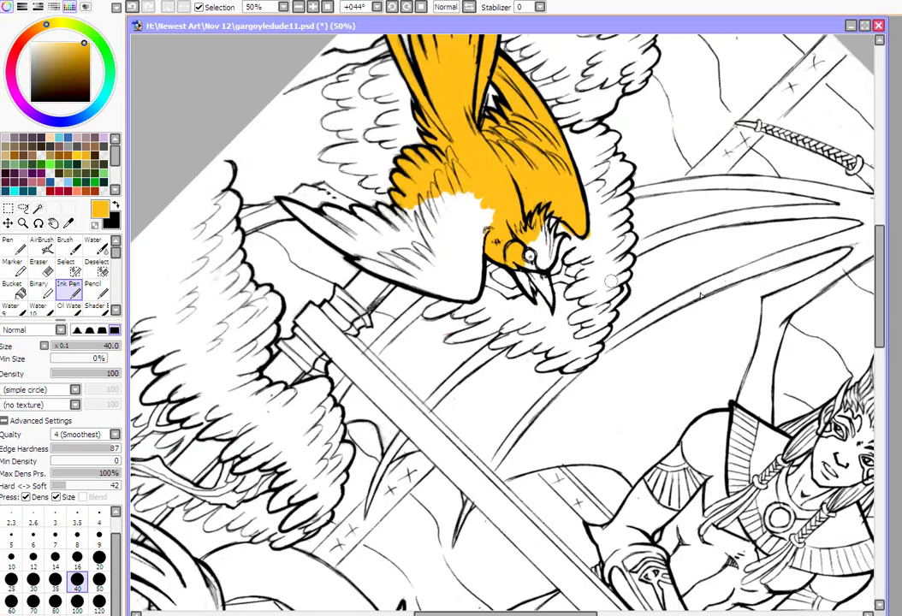
{"action": "left_click_drag", "start_coordinate": [527, 252], "coordinate": [530, 261]}
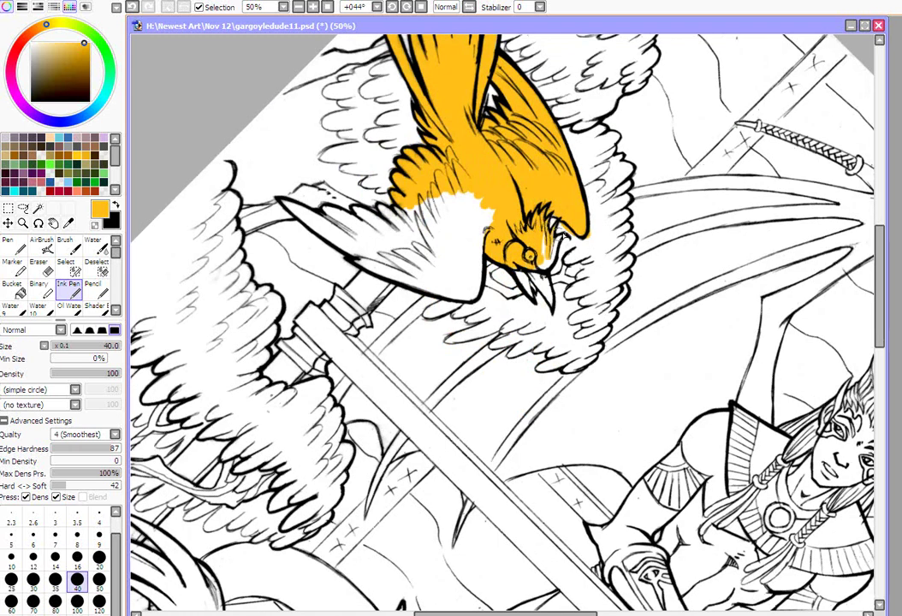
{"action": "left_click_drag", "start_coordinate": [546, 263], "coordinate": [549, 241]}
{"action": "mouse_move", "coordinate": [524, 274]}
{"action": "left_mouse_down"}
{"action": "mouse_move", "coordinate": [536, 294]}
{"action": "mouse_move", "coordinate": [537, 281]}
{"action": "left_mouse_up"}
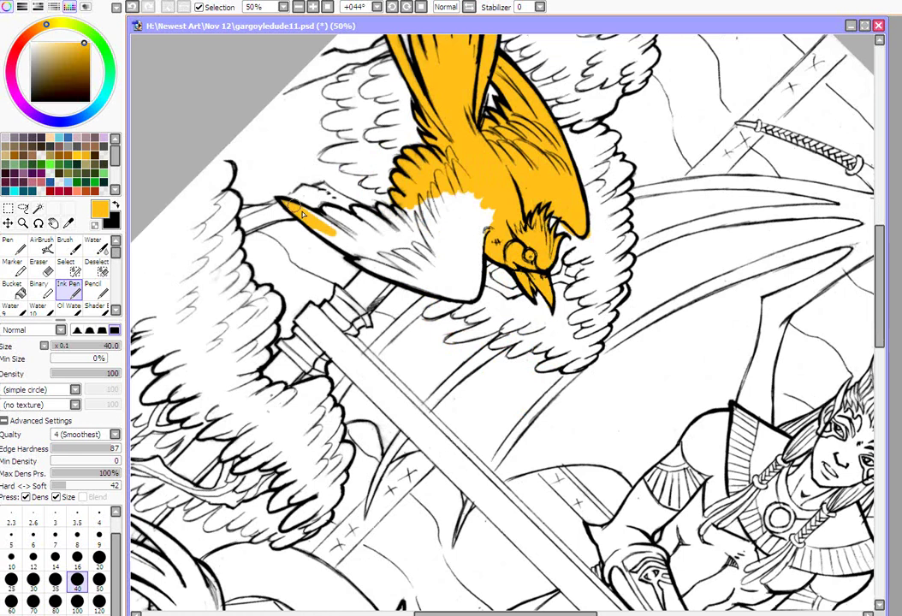
Step: Fill the rest of the upper bird's near wing with golden yellow, from the pointed tip to the shoulder
{"action": "mouse_move", "coordinate": [283, 204]}
{"action": "left_mouse_down"}
{"action": "mouse_move", "coordinate": [345, 221]}
{"action": "mouse_move", "coordinate": [326, 209]}
{"action": "mouse_move", "coordinate": [360, 212]}
{"action": "left_mouse_up"}
{"action": "mouse_move", "coordinate": [360, 212]}
{"action": "left_mouse_down"}
{"action": "mouse_move", "coordinate": [469, 191]}
{"action": "mouse_move", "coordinate": [494, 218]}
{"action": "left_mouse_up"}
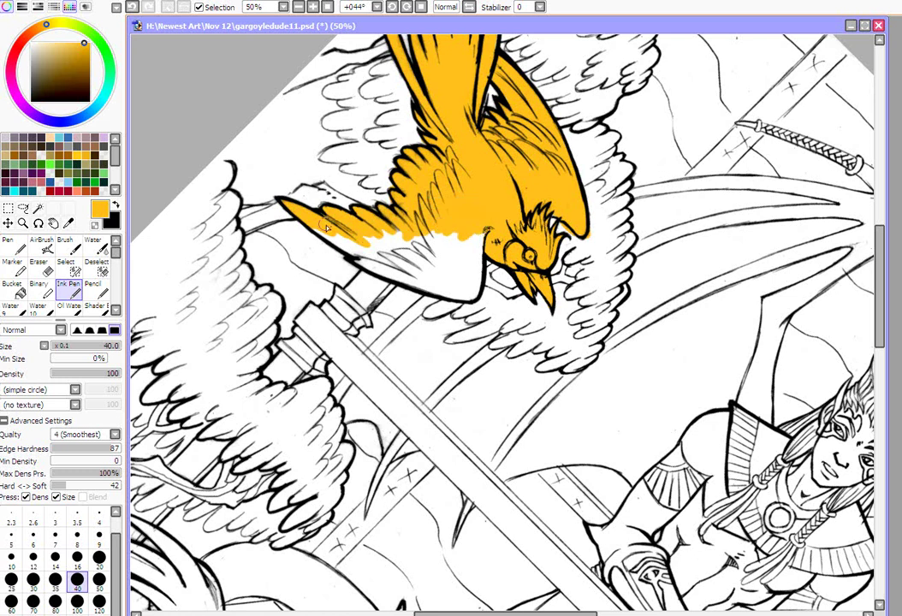
{"action": "mouse_move", "coordinate": [332, 239]}
{"action": "left_mouse_down"}
{"action": "mouse_move", "coordinate": [402, 265]}
{"action": "mouse_move", "coordinate": [384, 230]}
{"action": "mouse_move", "coordinate": [369, 270]}
{"action": "left_mouse_up"}
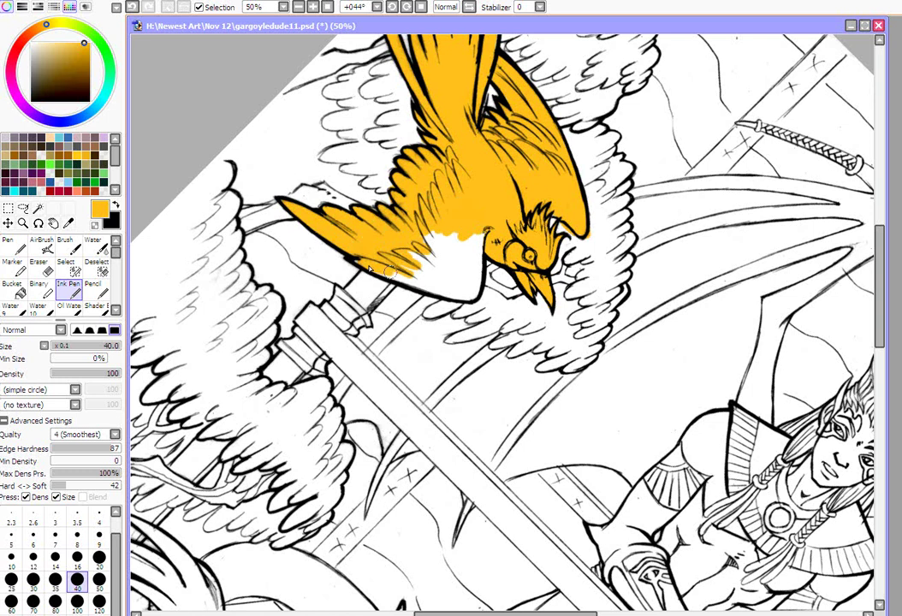
{"action": "mouse_move", "coordinate": [424, 245]}
{"action": "left_mouse_down"}
{"action": "mouse_move", "coordinate": [429, 212]}
{"action": "mouse_move", "coordinate": [456, 275]}
{"action": "left_mouse_up"}
{"action": "mouse_move", "coordinate": [464, 229]}
{"action": "left_mouse_down"}
{"action": "mouse_move", "coordinate": [451, 277]}
{"action": "mouse_move", "coordinate": [475, 294]}
{"action": "left_mouse_up"}
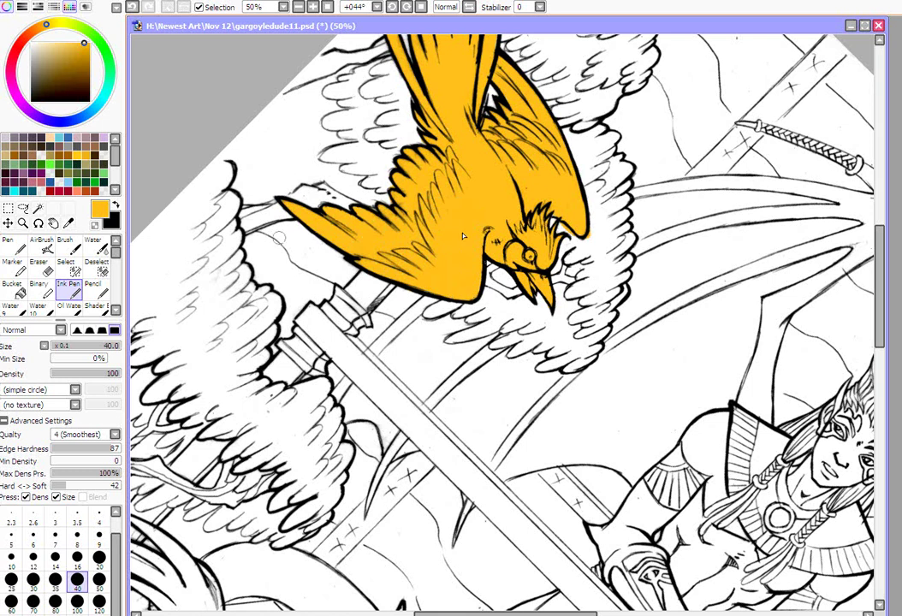
{"action": "key", "text": "alt+space"}
{"action": "mouse_move", "coordinate": [351, 138]}
{"action": "left_mouse_down"}
{"action": "mouse_move", "coordinate": [375, 383]}
{"action": "mouse_move", "coordinate": [368, 368]}
{"action": "left_mouse_up"}
{"action": "left_click", "coordinate": [38, 265]}
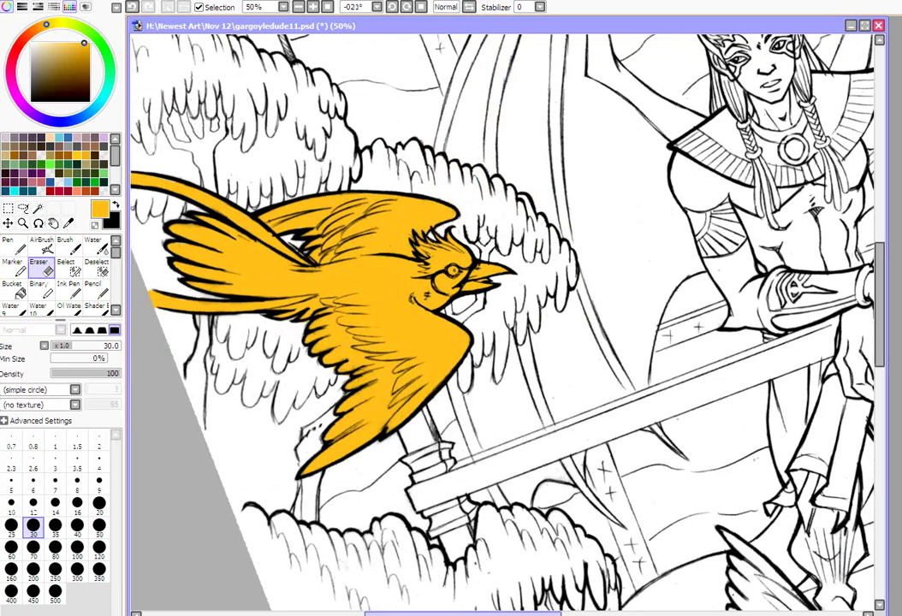
{"action": "left_click_drag", "start_coordinate": [463, 614], "coordinate": [445, 614]}
{"action": "left_click", "coordinate": [69, 290]}
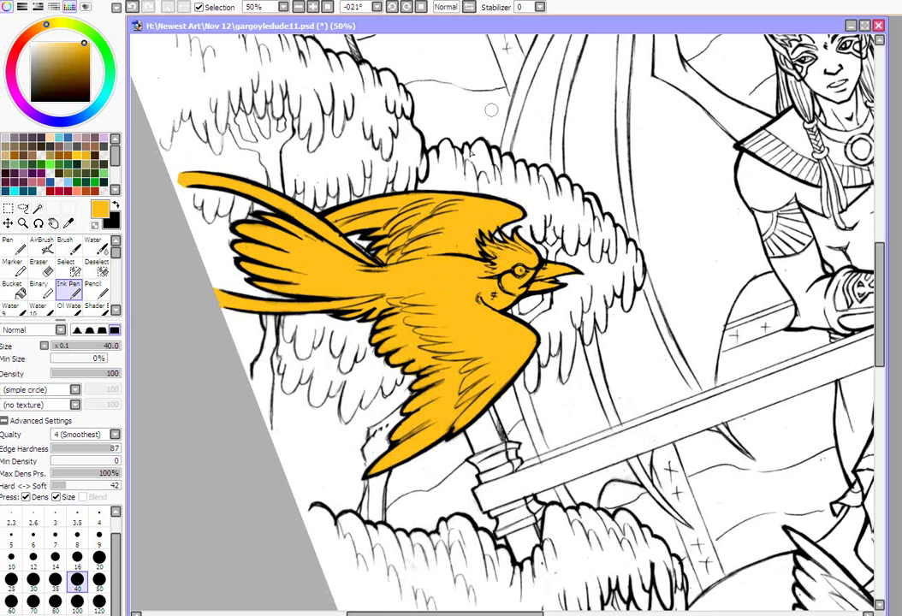
{"action": "left_click", "coordinate": [118, 209]}
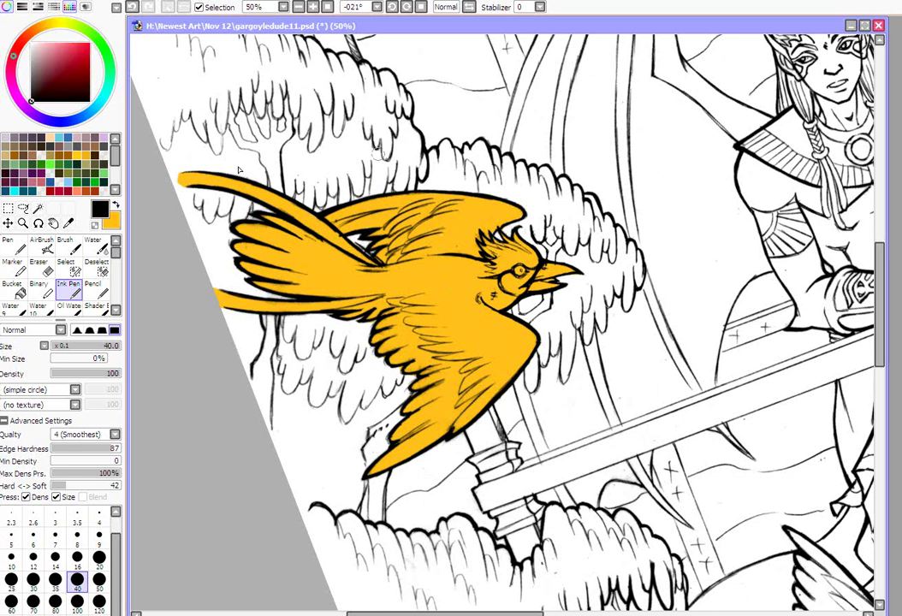
{"action": "left_click_drag", "start_coordinate": [459, 195], "coordinate": [446, 270]}
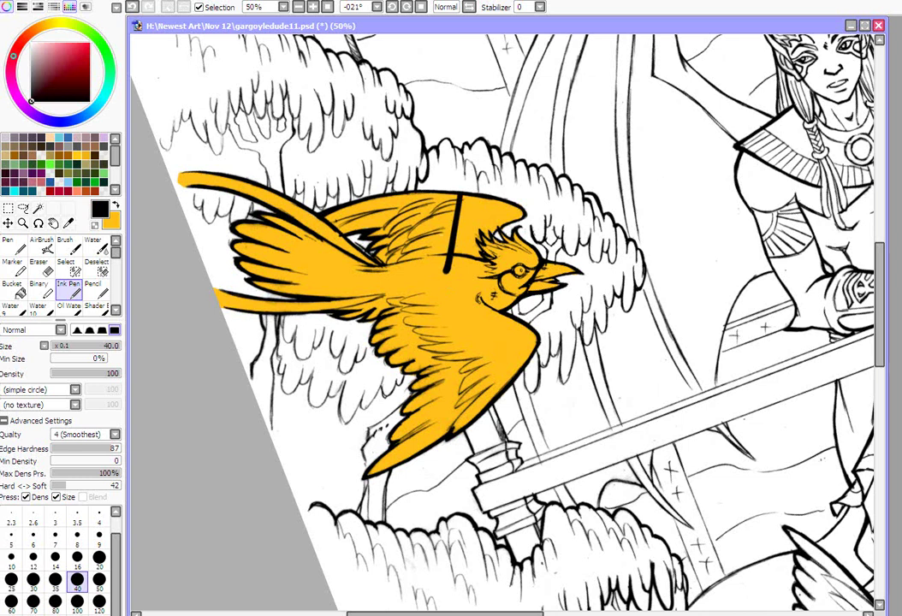
{"action": "key", "text": "ctrl+z"}
{"action": "key", "text": "x"}
Step: Change the paint colour to a deeper orange than the bird's golden-yellow base
{"action": "left_click", "coordinate": [85, 54]}
{"action": "left_click", "coordinate": [40, 28]}
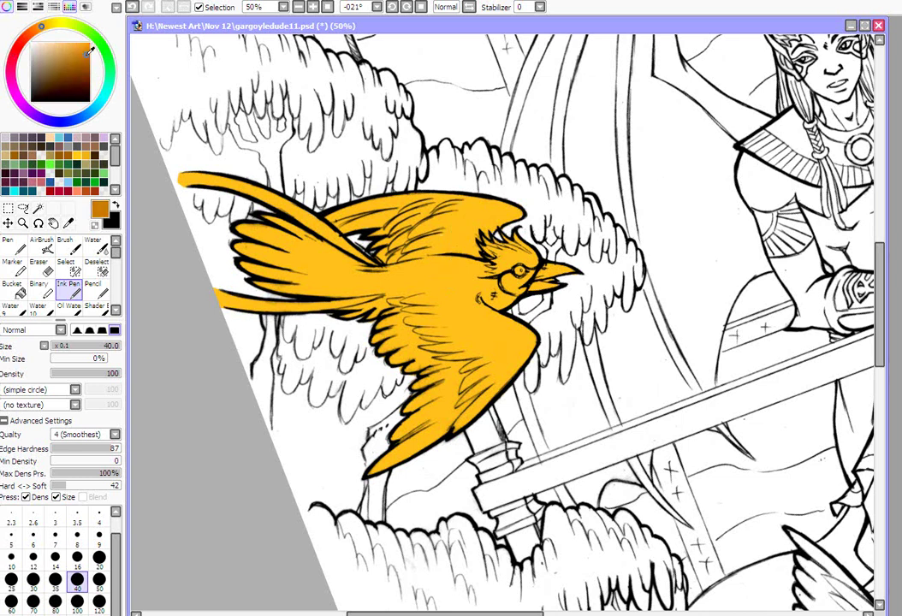
{"action": "left_click", "coordinate": [84, 42]}
{"action": "left_click", "coordinate": [40, 28]}
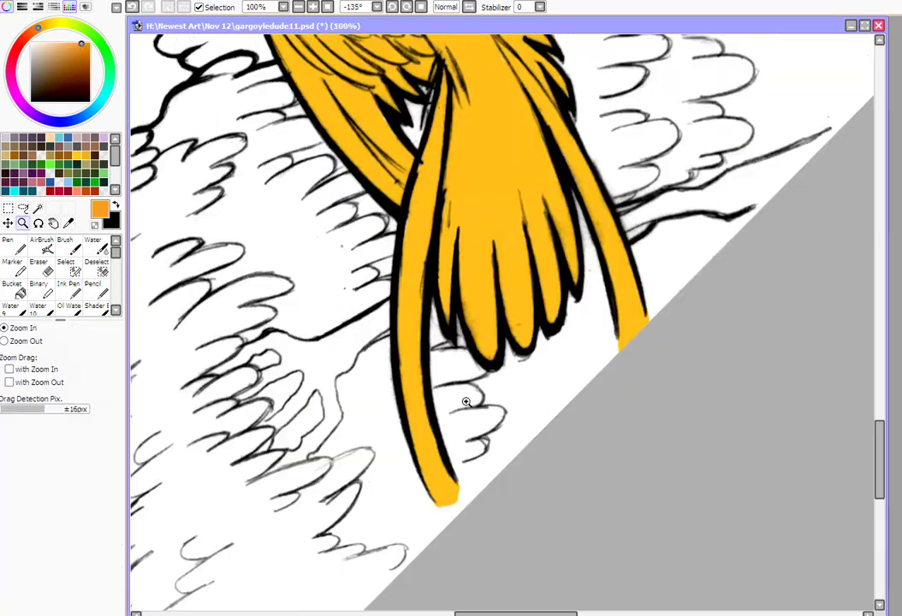
Step: Set the Ink Pen to size 50 with 61% minimum size and shade the upper bird's long tail streamer orange
{"action": "left_click", "coordinate": [75, 288]}
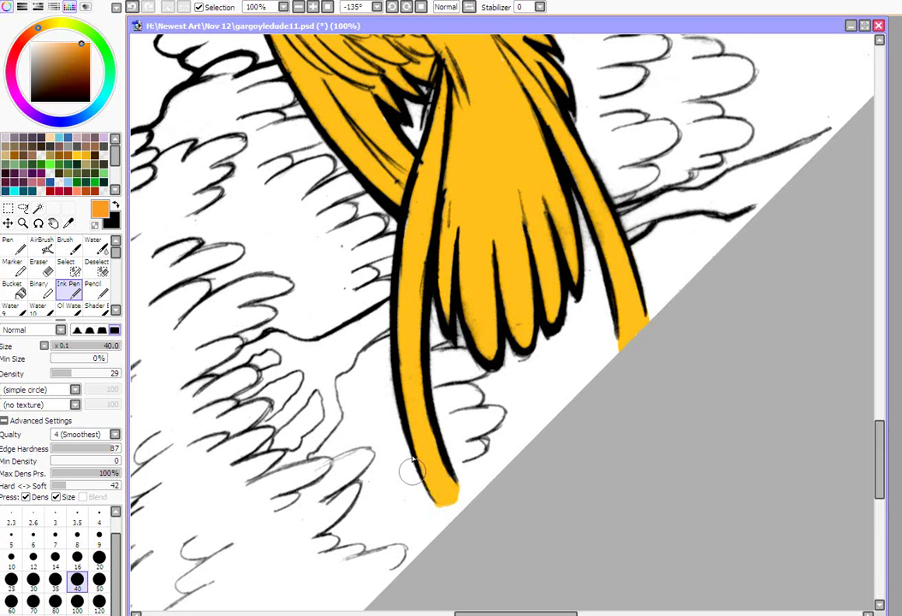
{"action": "left_click", "coordinate": [99, 582]}
{"action": "left_click", "coordinate": [93, 358]}
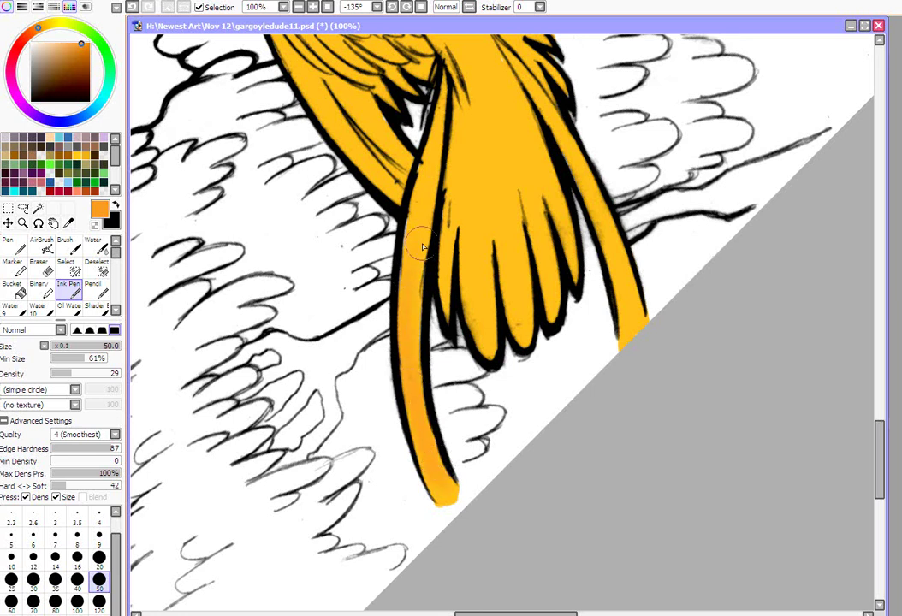
{"action": "left_click_drag", "start_coordinate": [420, 245], "coordinate": [444, 473]}
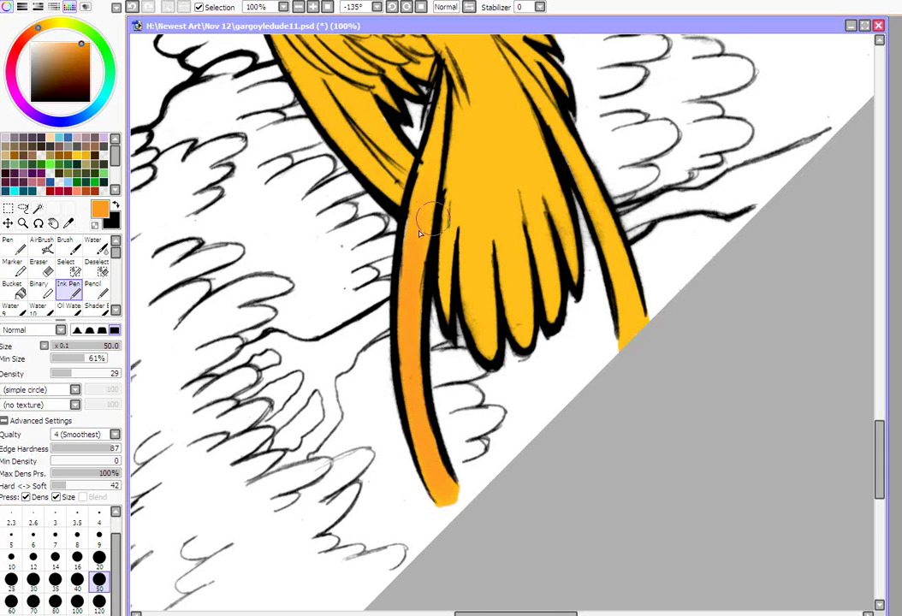
Step: Shade the upper bird's tail fan and second streamer orange, with Hard <-> Soft at 104, and undo the last deepening of the tail colour
{"action": "left_click_drag", "start_coordinate": [459, 151], "coordinate": [446, 301]}
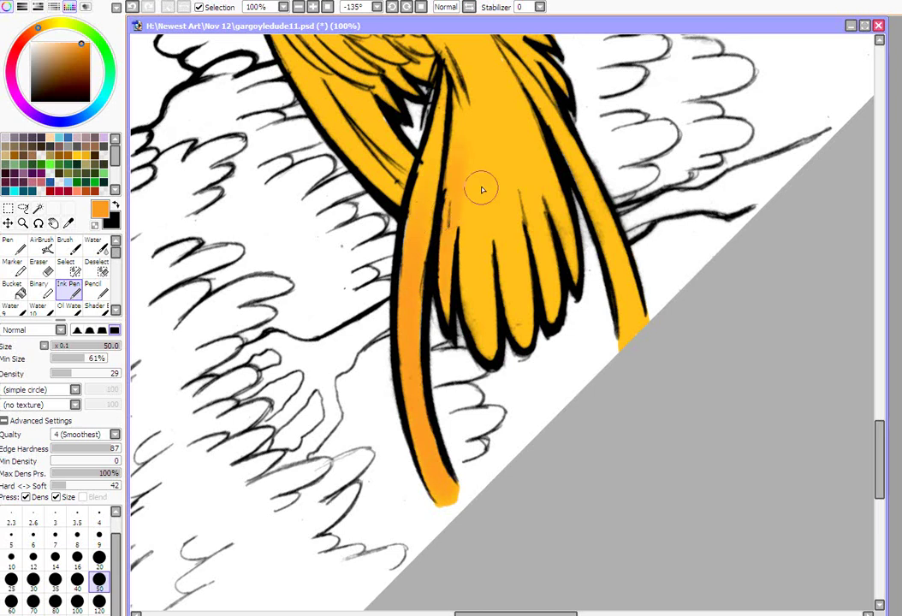
{"action": "mouse_move", "coordinate": [482, 189]}
{"action": "left_mouse_down"}
{"action": "mouse_move", "coordinate": [491, 345]}
{"action": "mouse_move", "coordinate": [481, 311]}
{"action": "left_mouse_up"}
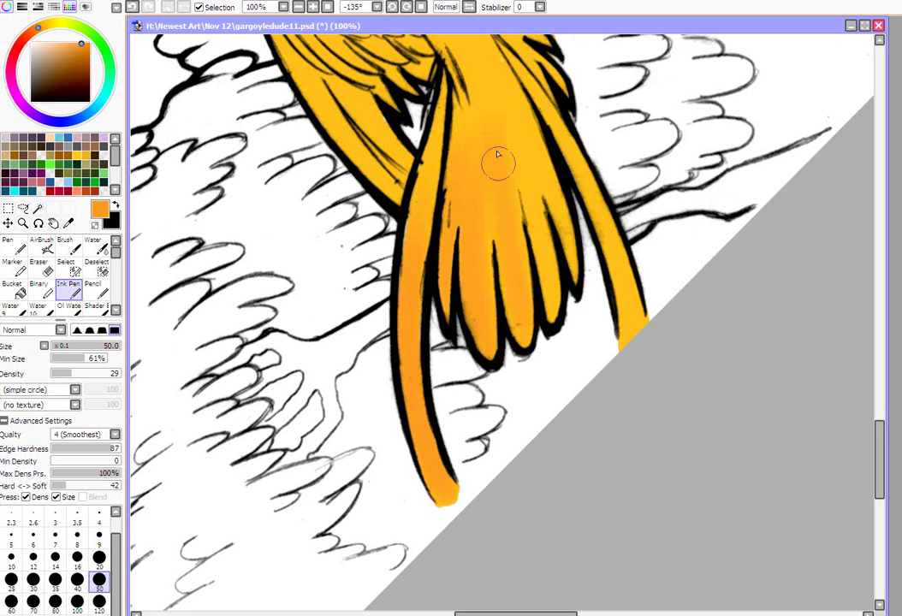
{"action": "left_click_drag", "start_coordinate": [65, 487], "coordinate": [87, 488]}
{"action": "left_click_drag", "start_coordinate": [542, 202], "coordinate": [552, 307]}
{"action": "left_click_drag", "start_coordinate": [522, 104], "coordinate": [519, 89]}
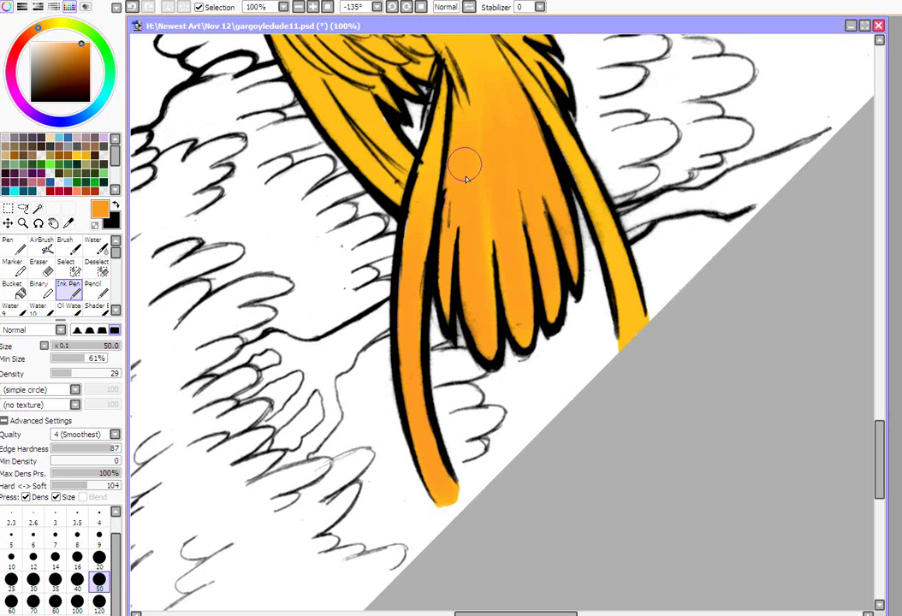
{"action": "mouse_move", "coordinate": [555, 120]}
{"action": "left_mouse_down"}
{"action": "mouse_move", "coordinate": [578, 272]}
{"action": "mouse_move", "coordinate": [554, 320]}
{"action": "left_mouse_up"}
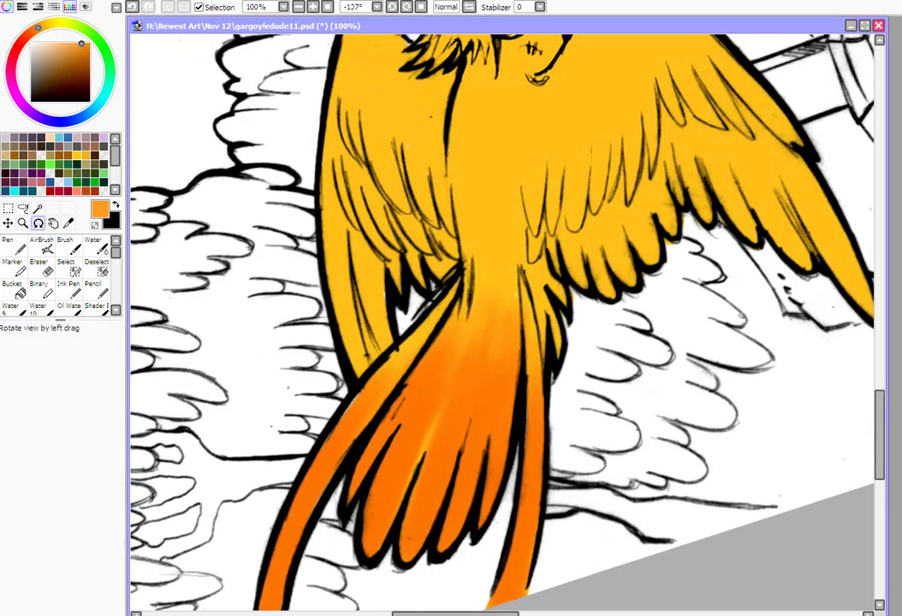
{"action": "key", "text": "ctrl+z"}
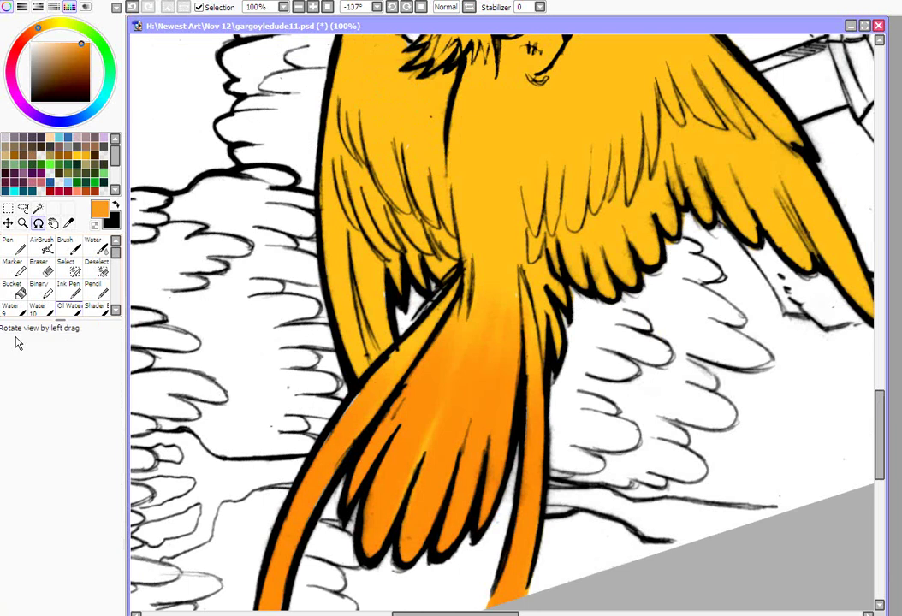
Step: Set the Ink Pen to 17% minimum size and density 15, and shade the far wing's lower feathers and near wing's inner feathers orange
{"action": "scroll", "coordinate": [207, 437], "scroll_direction": "down", "scroll_amount": 3}
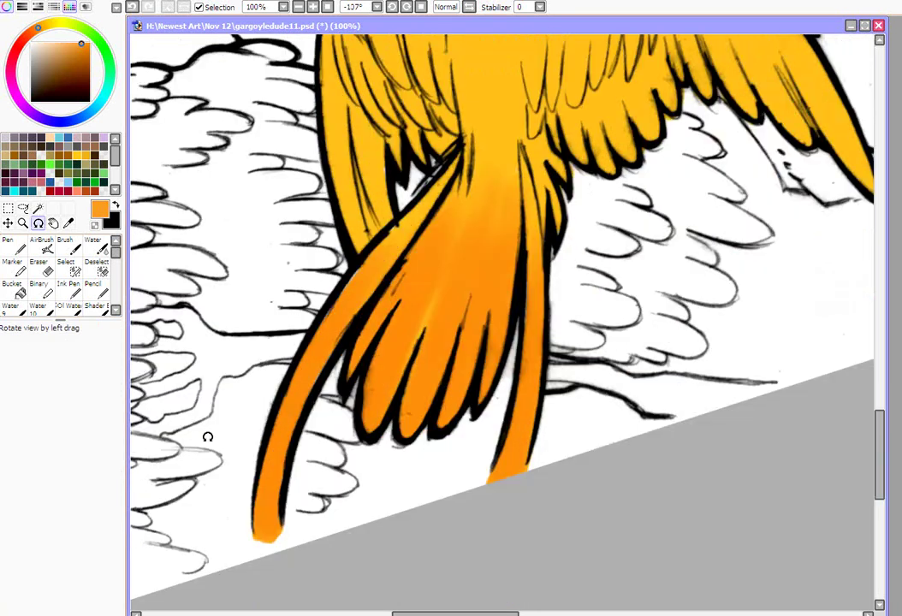
{"action": "left_click", "coordinate": [69, 290]}
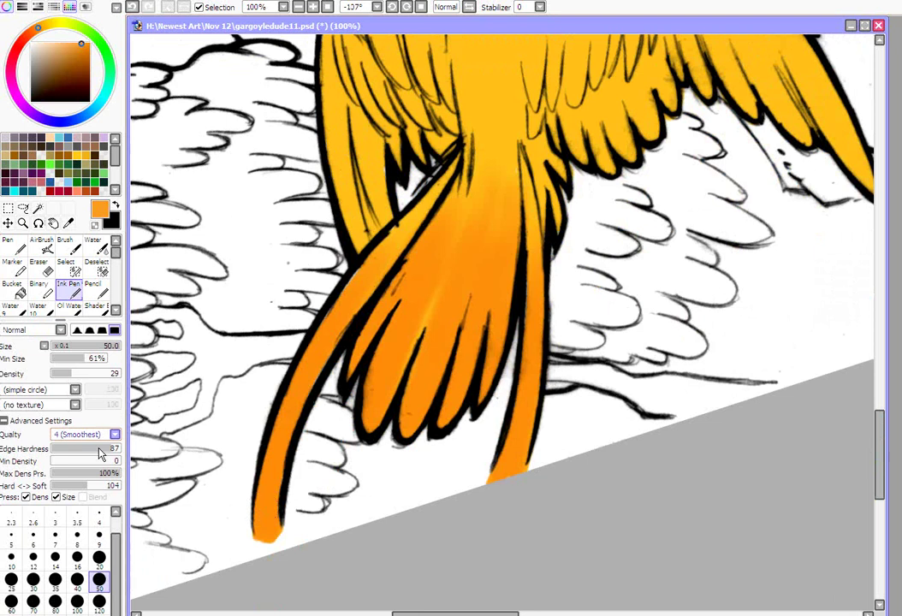
{"action": "left_click_drag", "start_coordinate": [77, 374], "coordinate": [85, 377]}
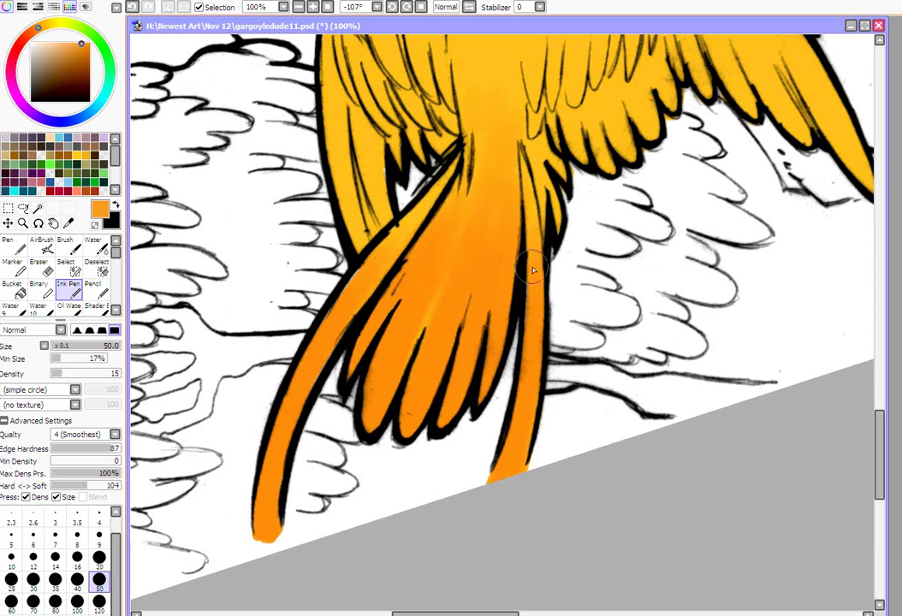
{"action": "mouse_move", "coordinate": [351, 243]}
{"action": "left_mouse_down"}
{"action": "mouse_move", "coordinate": [372, 167]}
{"action": "mouse_move", "coordinate": [368, 231]}
{"action": "left_mouse_up"}
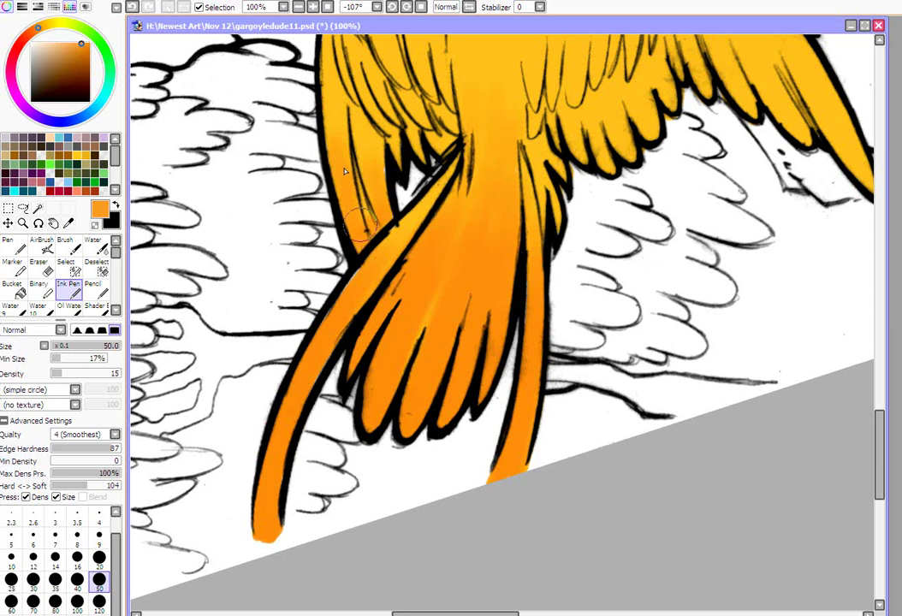
{"action": "left_click_drag", "start_coordinate": [409, 172], "coordinate": [418, 142]}
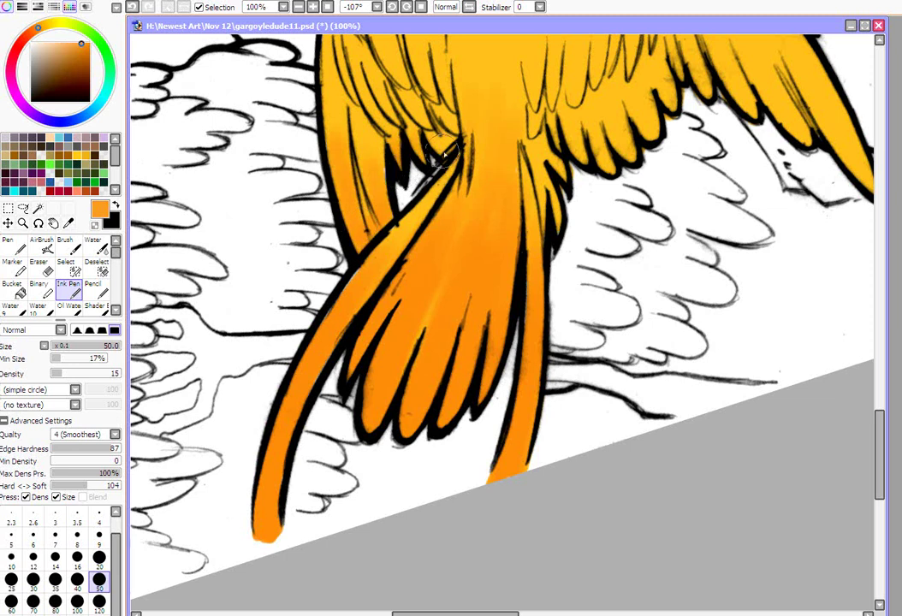
{"action": "left_click_drag", "start_coordinate": [578, 154], "coordinate": [611, 106]}
{"action": "mouse_move", "coordinate": [628, 149]}
{"action": "left_mouse_down"}
{"action": "mouse_move", "coordinate": [634, 106]}
{"action": "mouse_move", "coordinate": [658, 60]}
{"action": "left_mouse_up"}
Step: Shade the long outer feathers of the upper bird's near wing orange, from the pointed tip inward
{"action": "scroll", "coordinate": [657, 61], "scroll_direction": "up", "scroll_amount": 1}
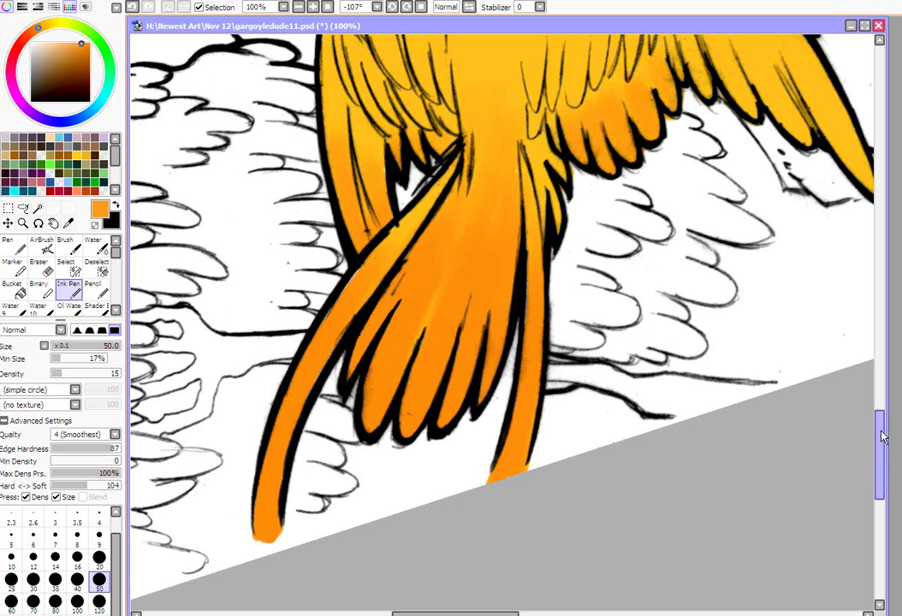
{"action": "scroll", "coordinate": [370, 431], "scroll_direction": "up", "scroll_amount": 4}
{"action": "key", "text": "alt+space"}
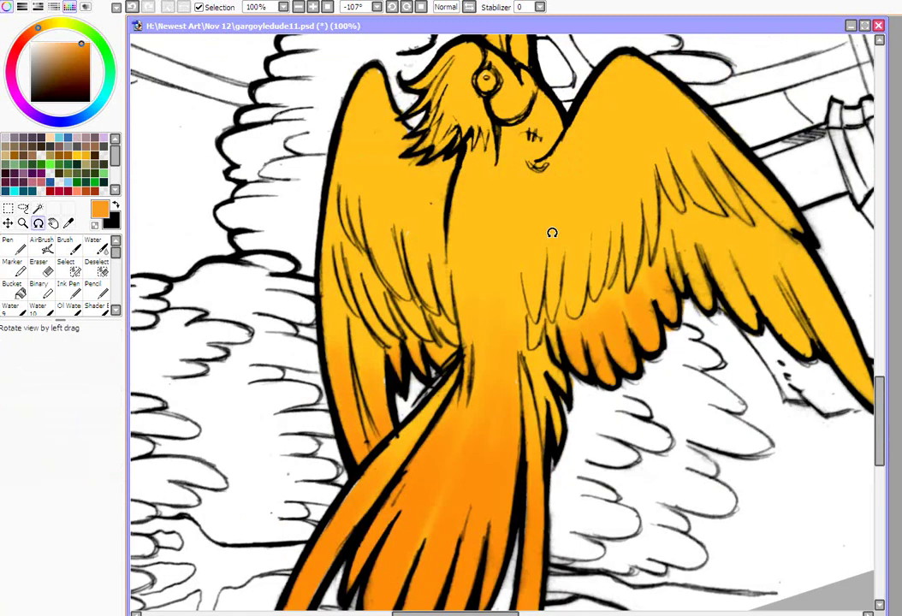
{"action": "left_click_drag", "start_coordinate": [552, 232], "coordinate": [488, 519]}
{"action": "left_click", "coordinate": [70, 287]}
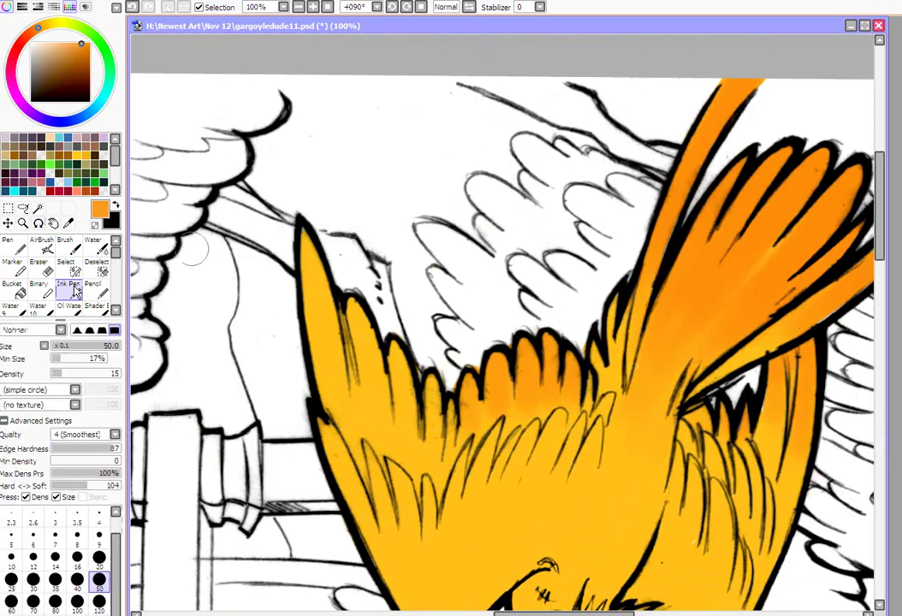
{"action": "left_click_drag", "start_coordinate": [308, 248], "coordinate": [338, 402]}
{"action": "left_click_drag", "start_coordinate": [360, 315], "coordinate": [379, 418]}
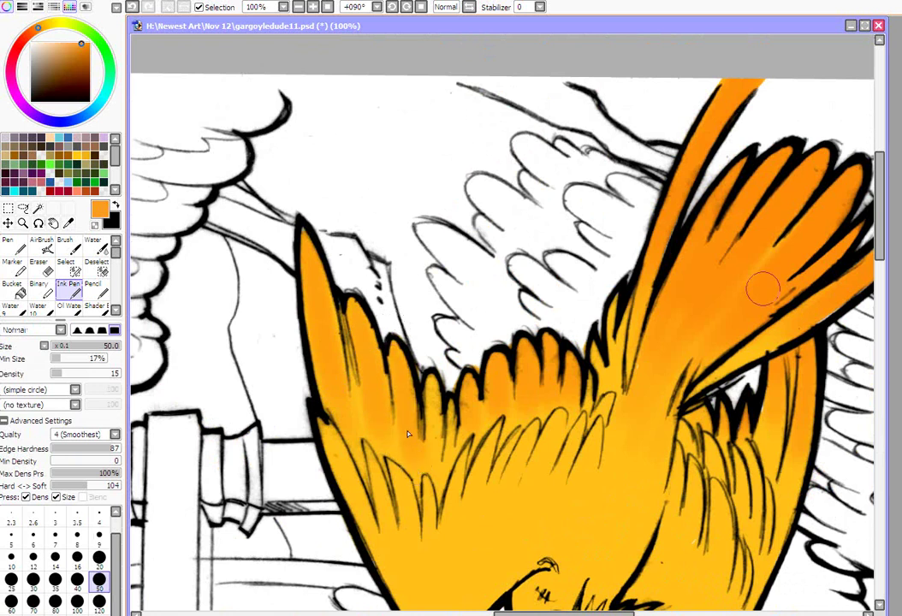
Step: Enlarge the brush to size 60 and deepen the orange on the near wing's outer feathers and along the far wing's edge
{"action": "scroll", "coordinate": [466, 301], "scroll_direction": "down", "scroll_amount": 3}
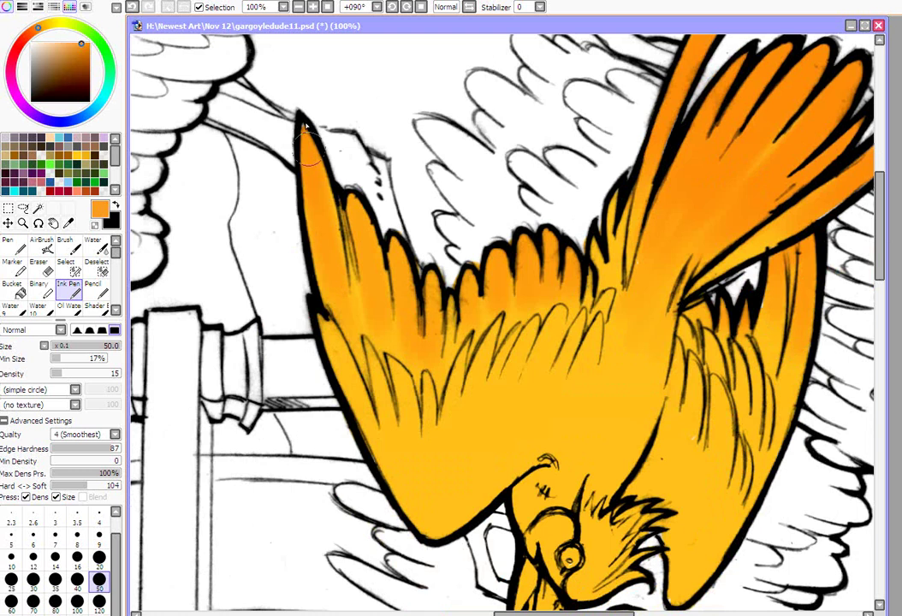
{"action": "left_click", "coordinate": [11, 602]}
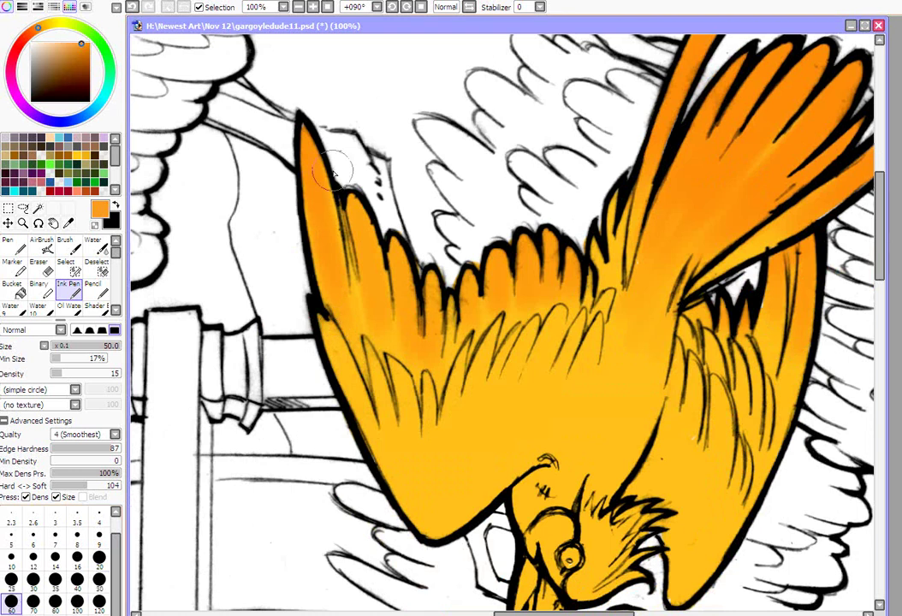
{"action": "left_click_drag", "start_coordinate": [356, 203], "coordinate": [368, 257]}
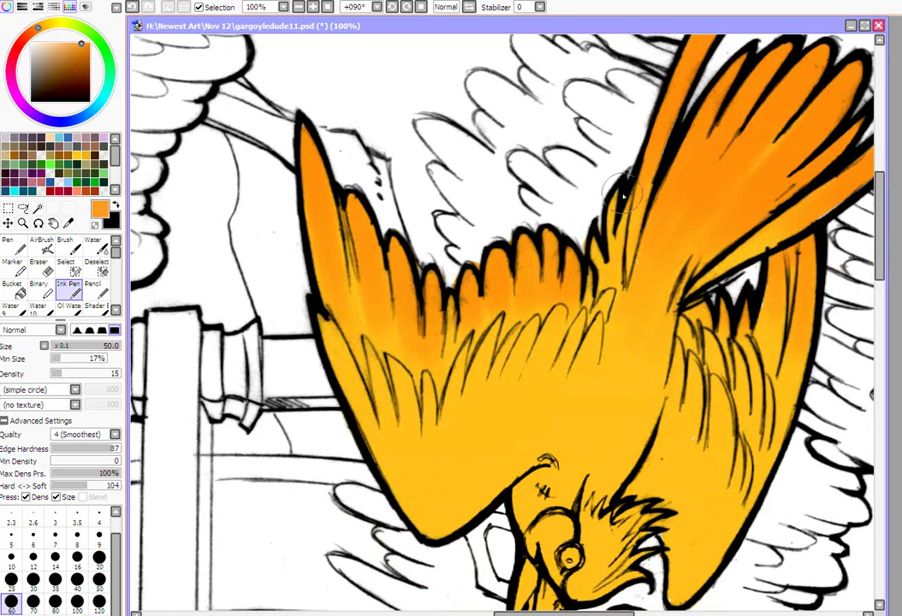
{"action": "left_click_drag", "start_coordinate": [802, 285], "coordinate": [759, 513]}
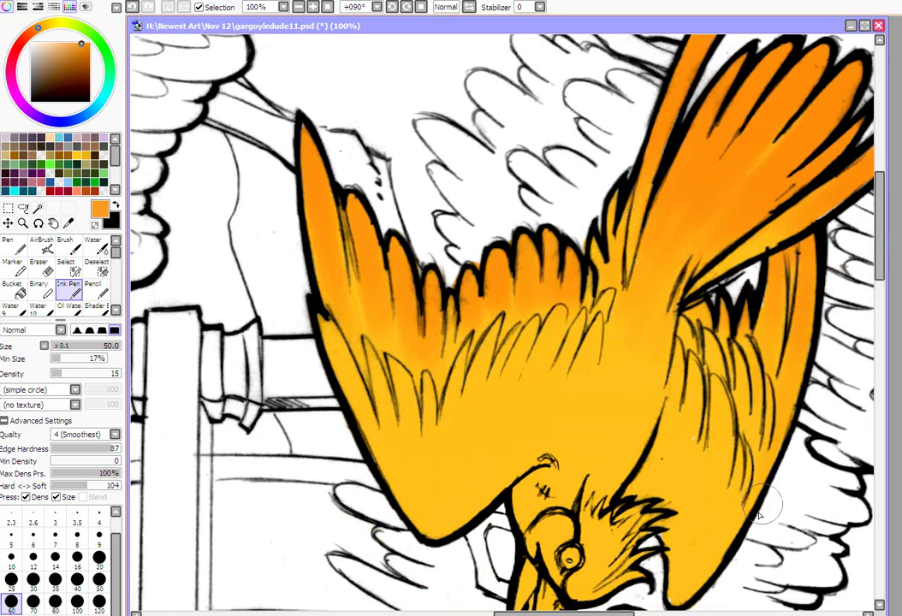
Step: Shade the upper bird's crest and back of the head orange with the Ink Pen at sizes 40 and 35
{"action": "left_click_drag", "start_coordinate": [880, 255], "coordinate": [879, 299]}
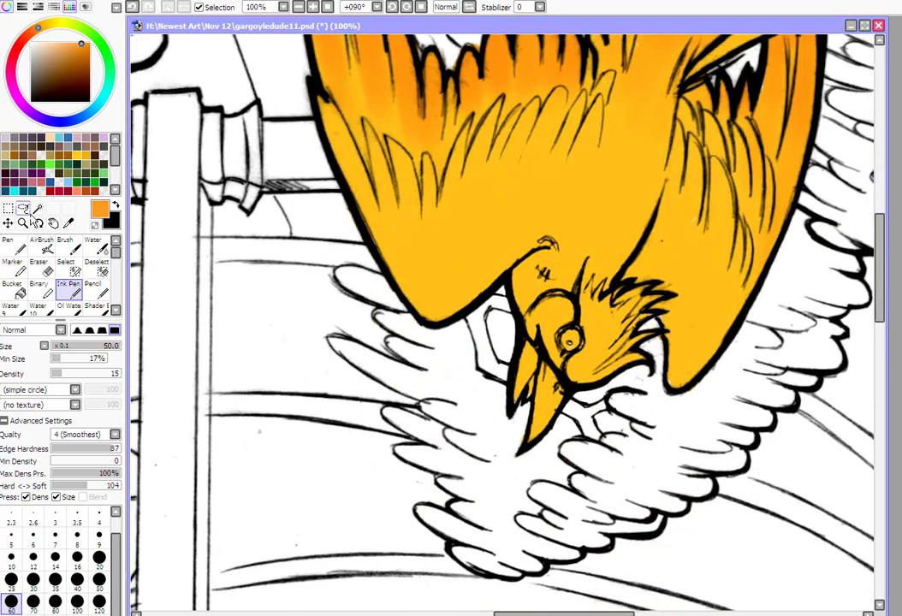
{"action": "left_click", "coordinate": [37, 223]}
{"action": "left_click_drag", "start_coordinate": [374, 181], "coordinate": [416, 472]}
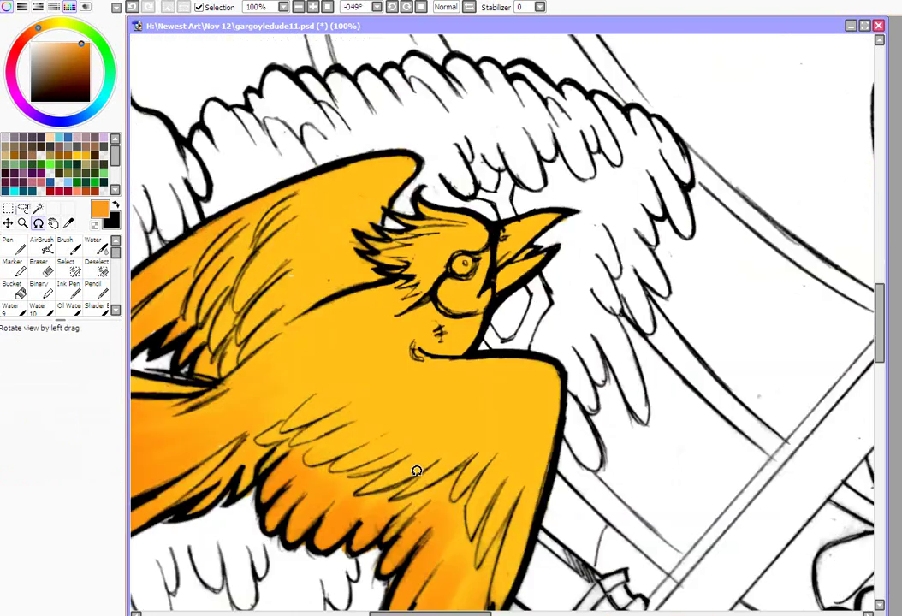
{"action": "left_click", "coordinate": [69, 285]}
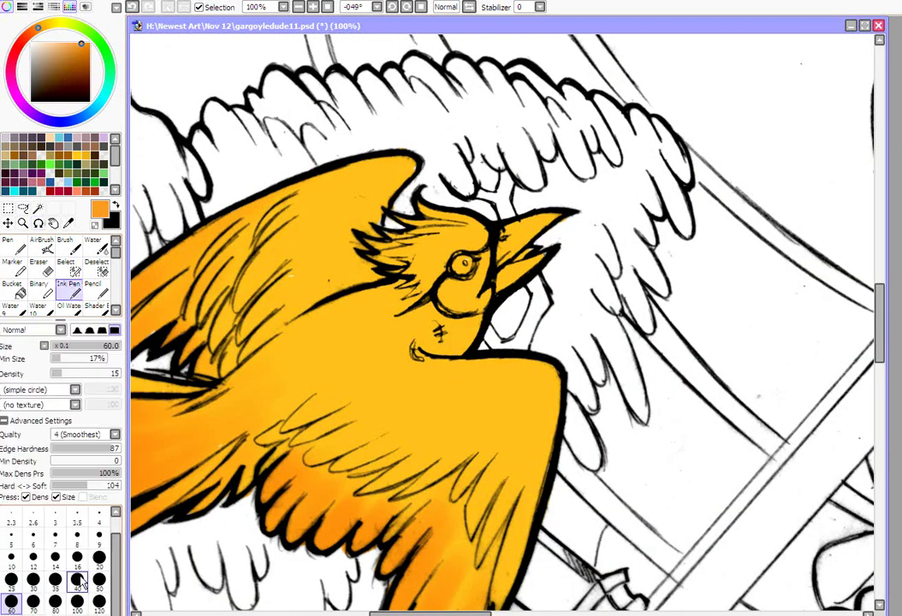
{"action": "left_click", "coordinate": [78, 579]}
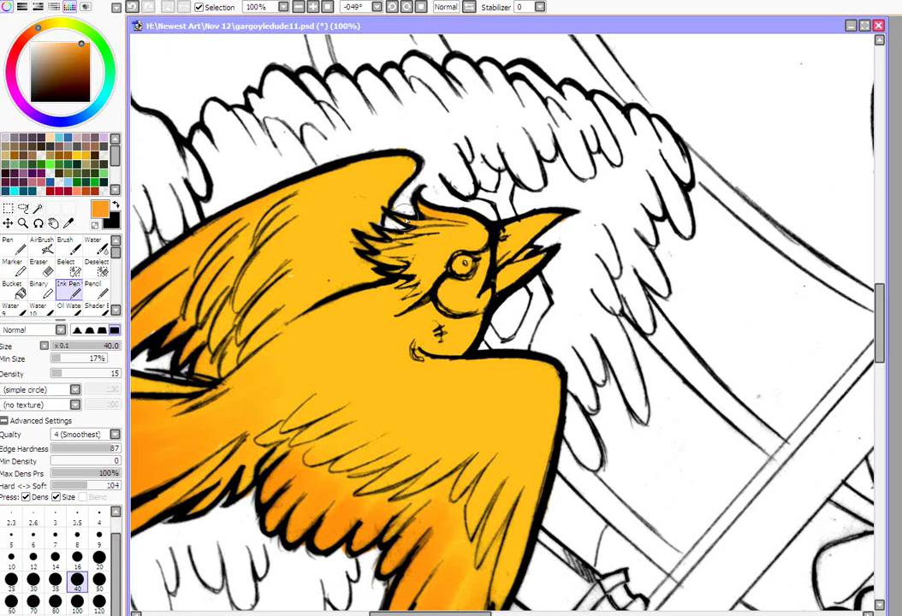
{"action": "key", "text": "bracketleft"}
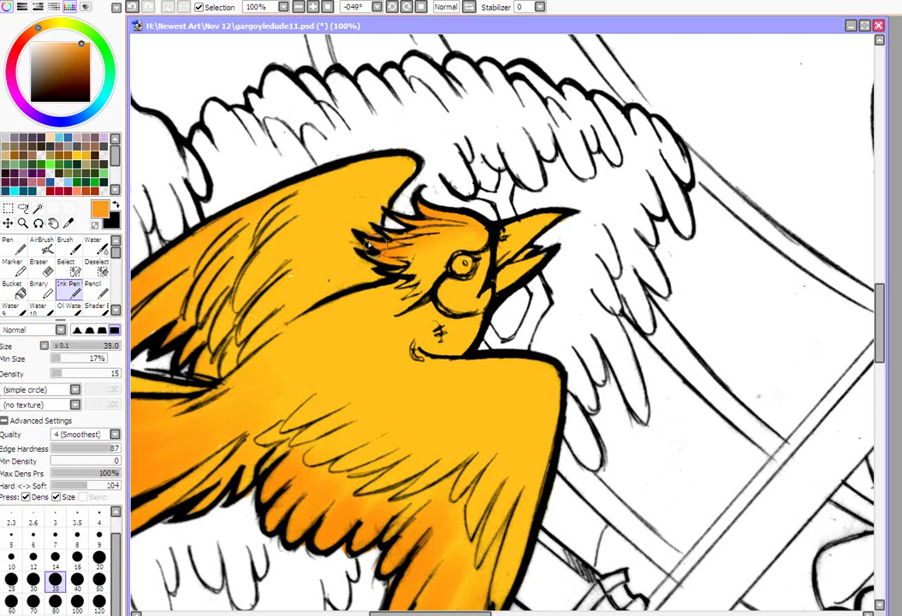
{"action": "key", "text": "e"}
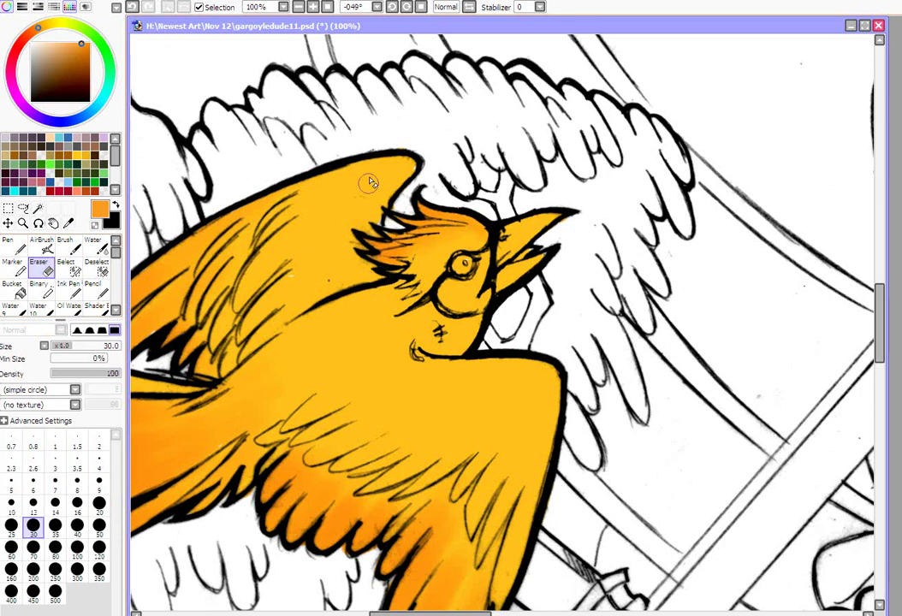
{"action": "left_click", "coordinate": [70, 289]}
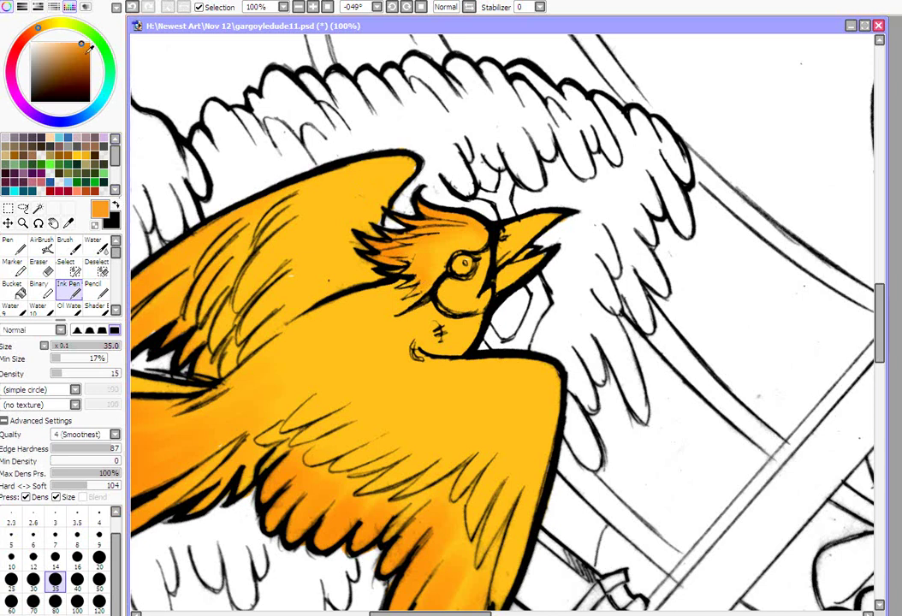
Step: Change the paint colour to pale yellow and add highlights to the upper bird's throat and cheek
{"action": "left_click", "coordinate": [61, 24]}
{"action": "left_click", "coordinate": [89, 42]}
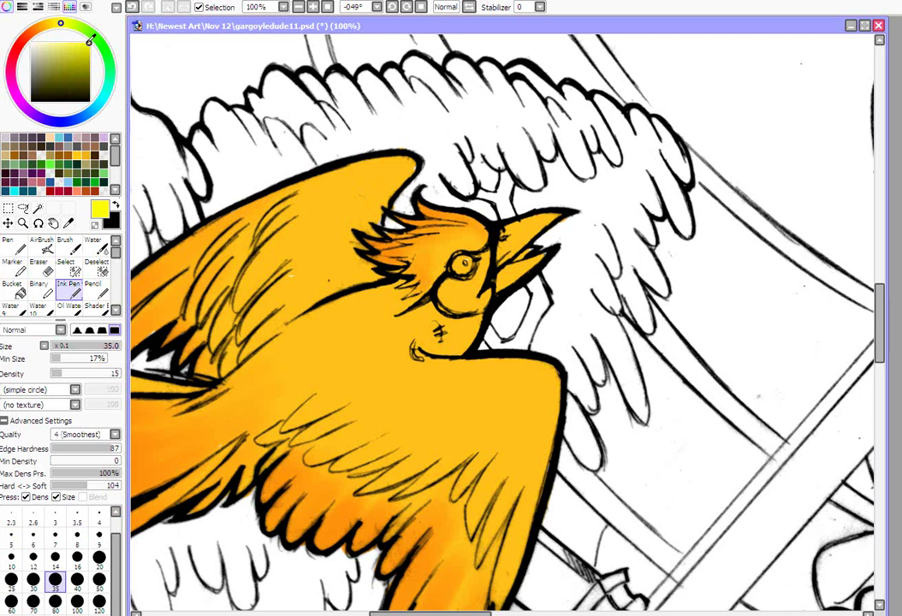
{"action": "left_click", "coordinate": [56, 25]}
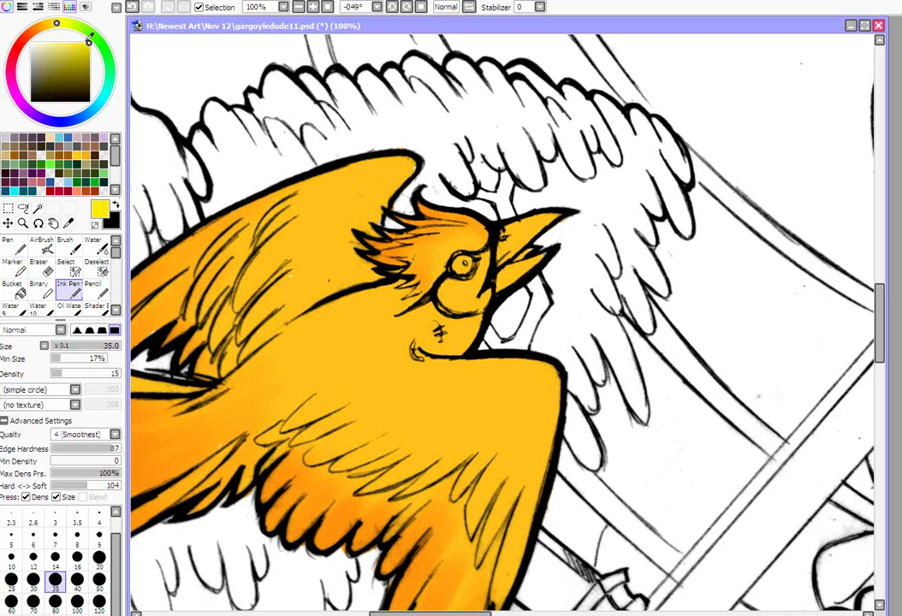
{"action": "left_click_drag", "start_coordinate": [89, 40], "coordinate": [65, 40]}
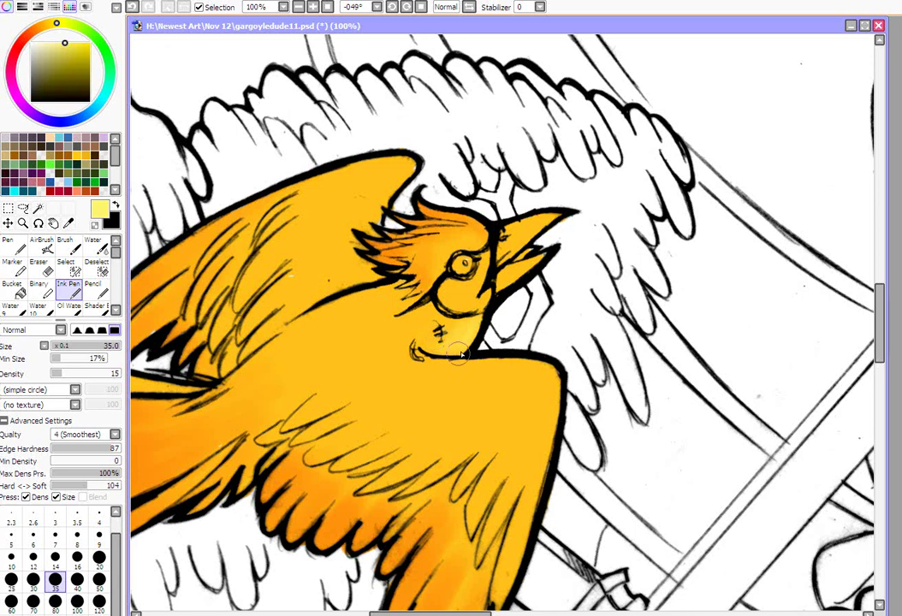
{"action": "mouse_move", "coordinate": [461, 355]}
{"action": "left_mouse_down"}
{"action": "mouse_move", "coordinate": [467, 330]}
{"action": "mouse_move", "coordinate": [419, 337]}
{"action": "left_mouse_up"}
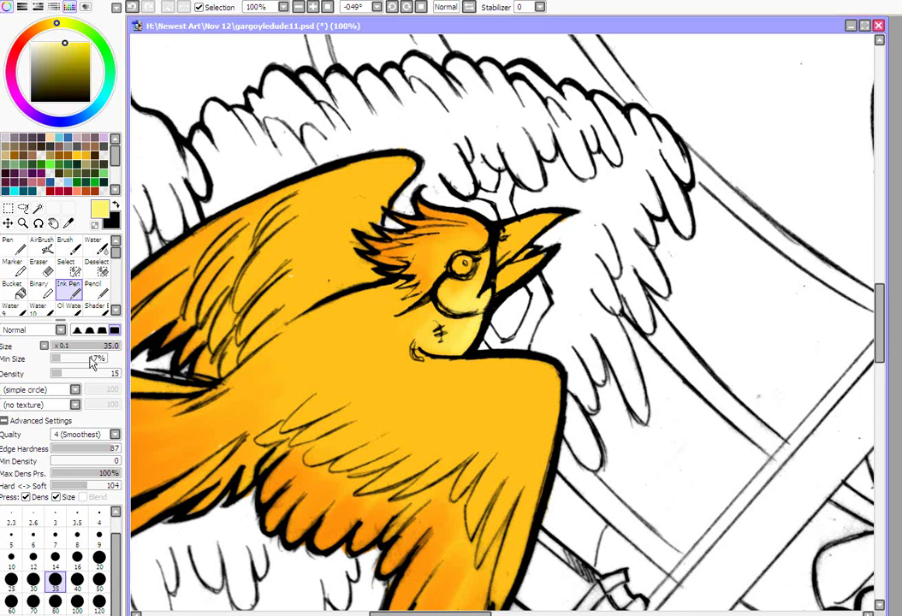
Step: Set density to 38 and Hard <-> Soft to 36, and highlight the face around the eye and the near wing's leading edge in pale yellow
{"action": "left_click", "coordinate": [58, 375]}
{"action": "left_click_drag", "start_coordinate": [58, 376], "coordinate": [57, 379]}
{"action": "left_click_drag", "start_coordinate": [76, 486], "coordinate": [64, 487]}
{"action": "left_click", "coordinate": [77, 374]}
{"action": "left_click_drag", "start_coordinate": [466, 243], "coordinate": [424, 296]}
{"action": "mouse_move", "coordinate": [422, 361]}
{"action": "left_mouse_down"}
{"action": "mouse_move", "coordinate": [546, 374]}
{"action": "mouse_move", "coordinate": [556, 453]}
{"action": "left_mouse_up"}
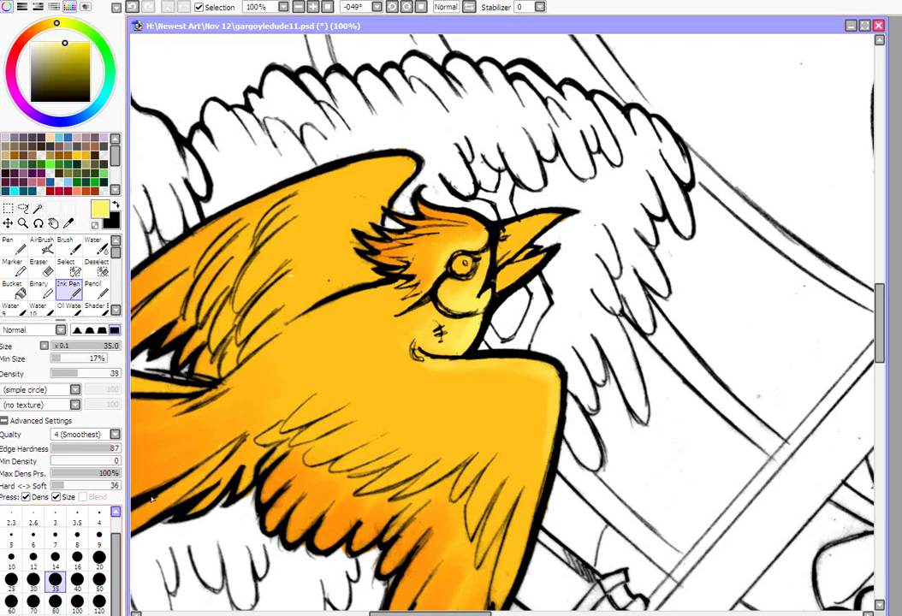
Step: Set the brush to size 100, density 24 and Hard <-> Soft 24, and broaden the pale yellow highlight on the near wing's shoulder
{"action": "left_click_drag", "start_coordinate": [77, 376], "coordinate": [67, 376]}
{"action": "left_click_drag", "start_coordinate": [68, 485], "coordinate": [59, 493]}
{"action": "left_click", "coordinate": [77, 601]}
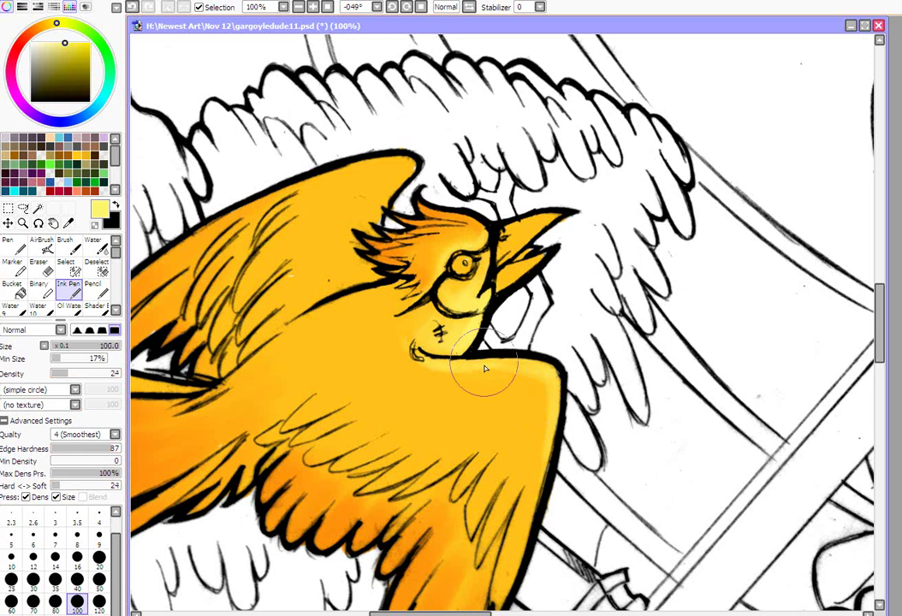
{"action": "left_click_drag", "start_coordinate": [484, 369], "coordinate": [534, 503]}
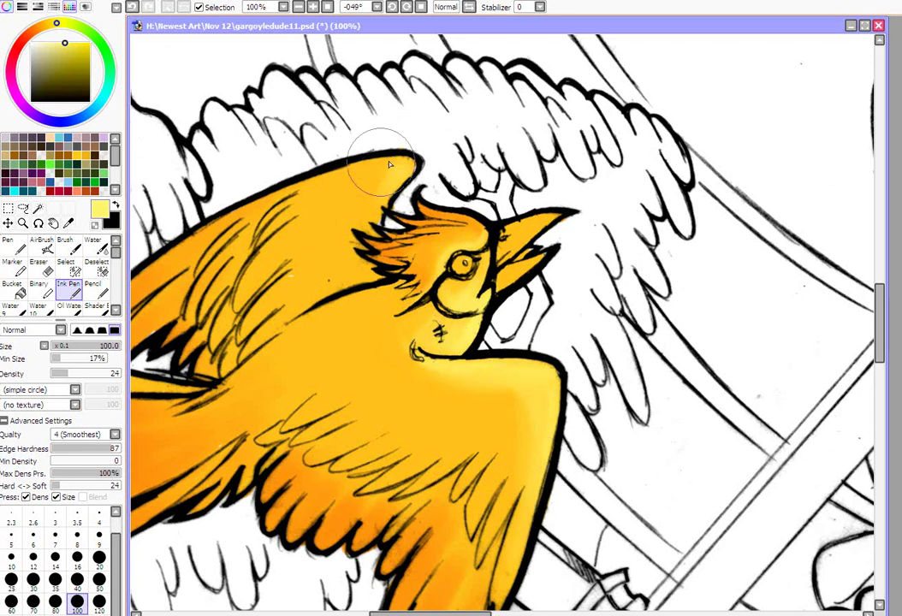
Step: Add a pale yellow highlight to the far wing's shoulder, undoing the last stroke
{"action": "left_click_drag", "start_coordinate": [388, 163], "coordinate": [390, 174]}
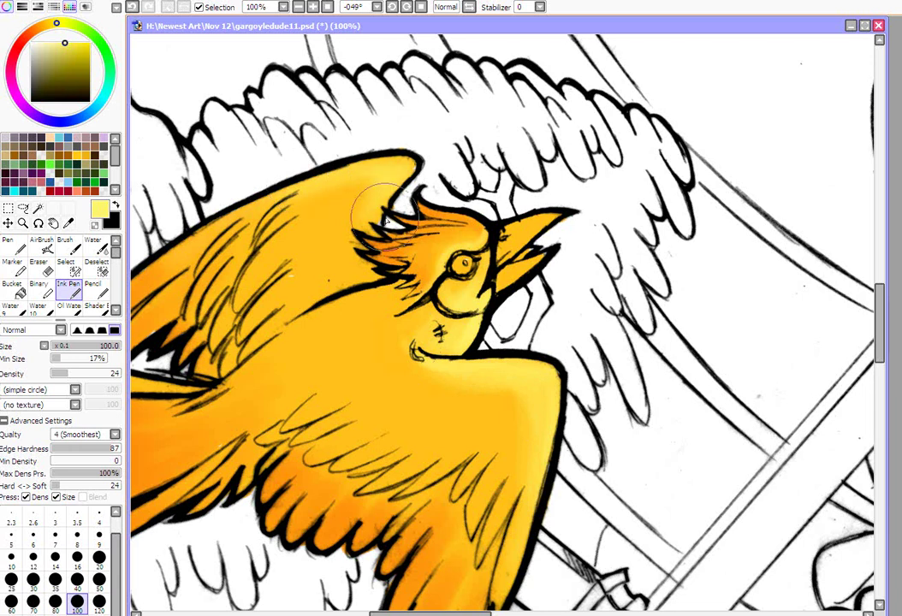
{"action": "left_click_drag", "start_coordinate": [386, 220], "coordinate": [392, 166]}
{"action": "key", "text": "ctrl+z"}
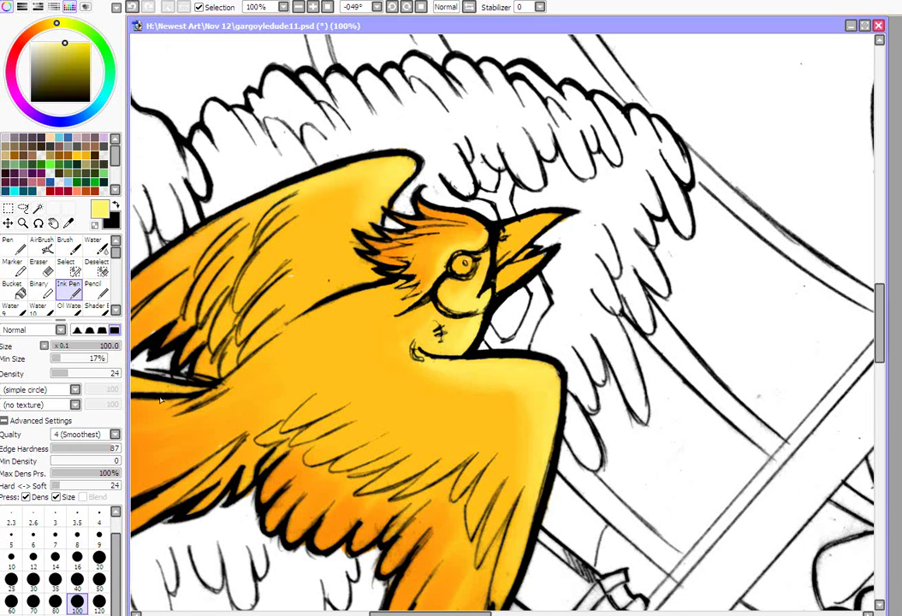
Step: Set the Eraser to density 12 and soften the pale yellow highlights on the wings at sizes 120 and 80
{"action": "key", "text": "e"}
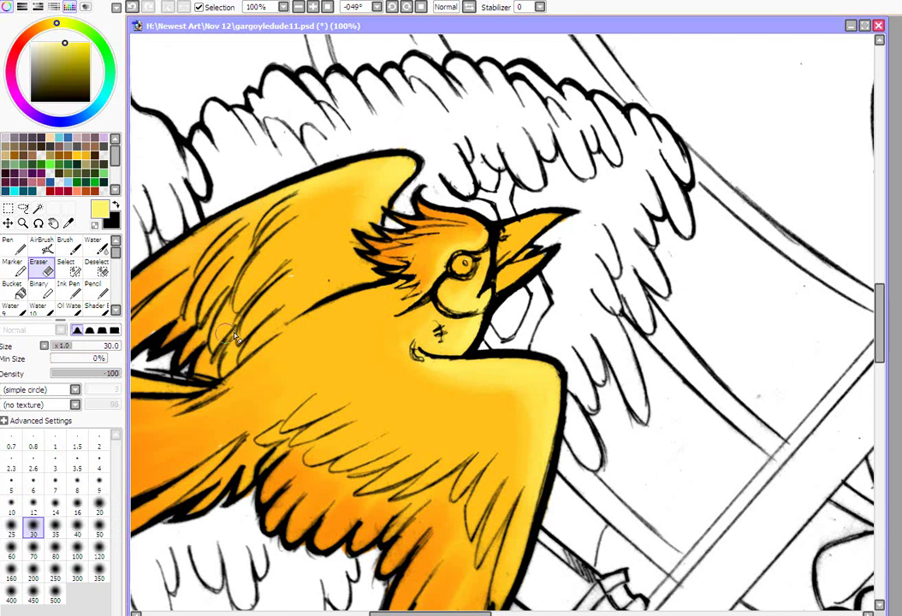
{"action": "left_click", "coordinate": [54, 579]}
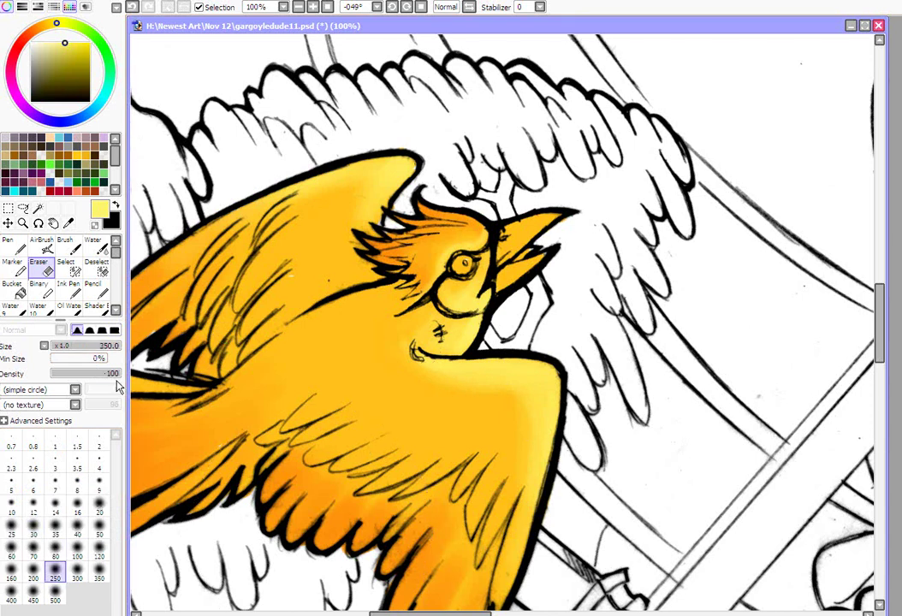
{"action": "mouse_move", "coordinate": [116, 376]}
{"action": "left_mouse_down"}
{"action": "mouse_move", "coordinate": [57, 377]}
{"action": "mouse_move", "coordinate": [61, 382]}
{"action": "left_mouse_up"}
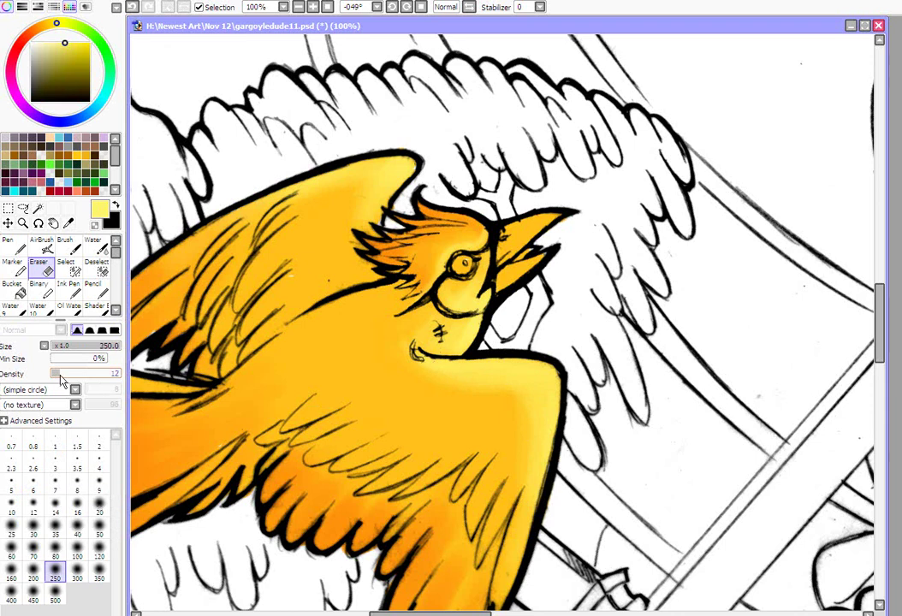
{"action": "left_click", "coordinate": [37, 570]}
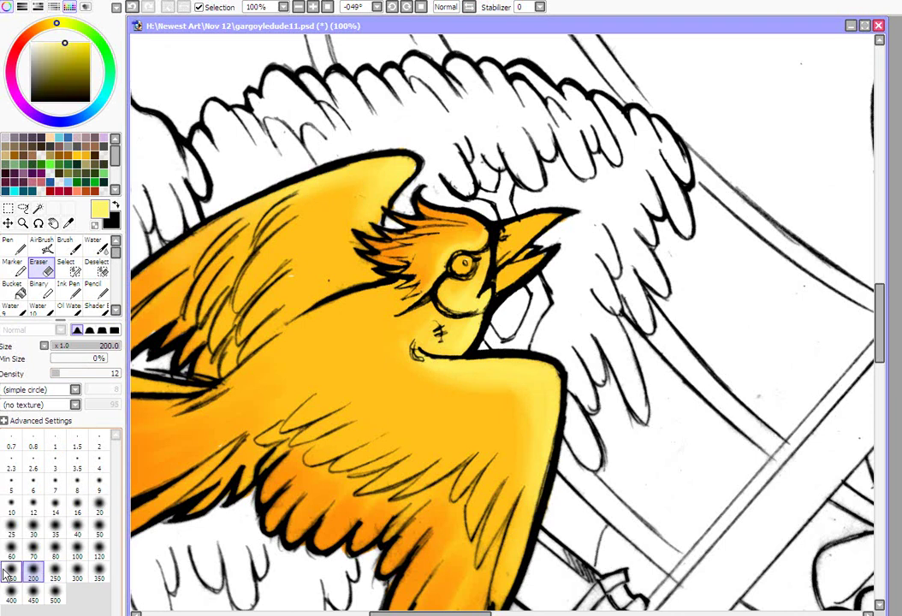
{"action": "left_click", "coordinate": [11, 572]}
{"action": "key", "text": "bracketleft"}
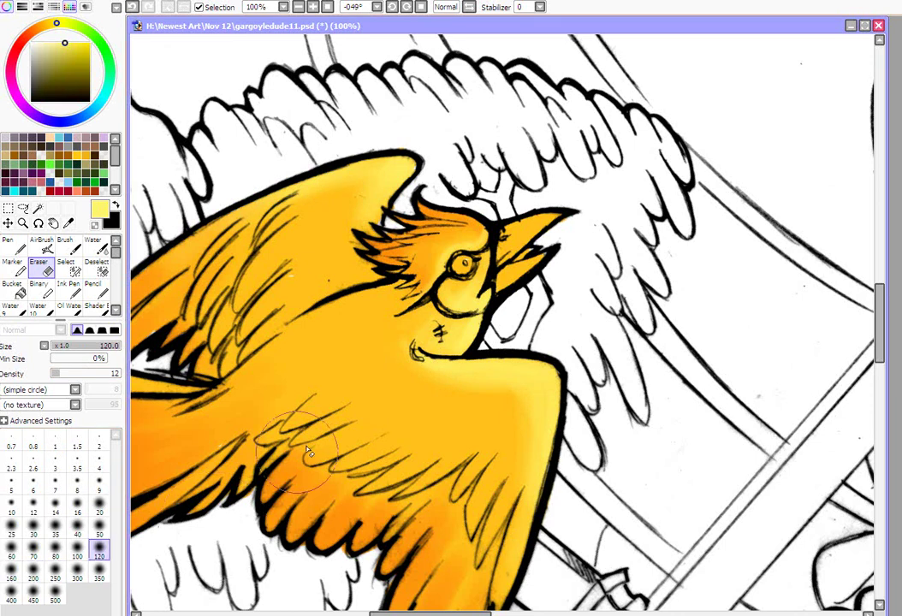
{"action": "left_click", "coordinate": [56, 552]}
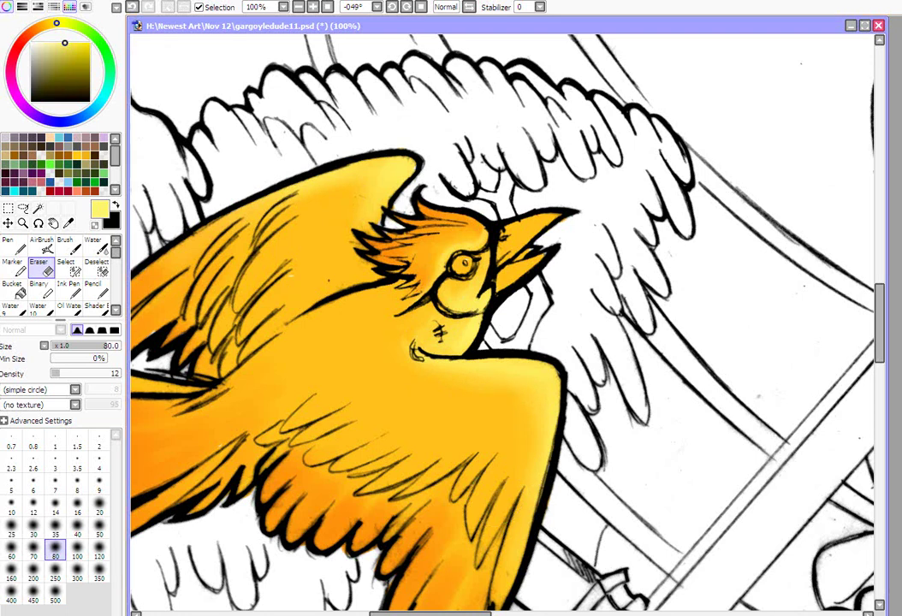
Step: Examine the coloured upper bird against the rest of the drawing at a near-upright angle
{"action": "scroll", "coordinate": [502, 323], "scroll_direction": "down", "scroll_amount": 4}
{"action": "scroll", "coordinate": [479, 291], "scroll_direction": "down", "scroll_amount": 2}
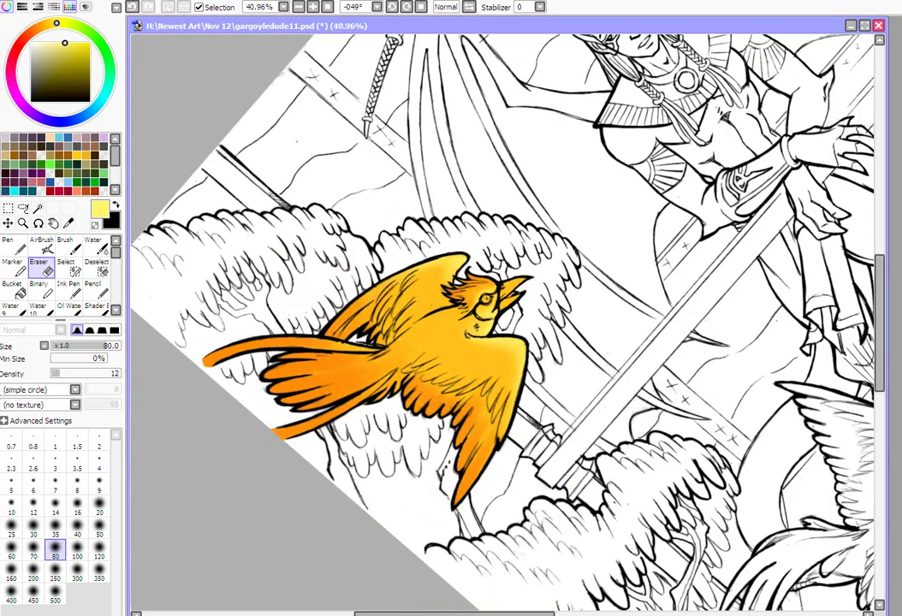
{"action": "left_click", "coordinate": [39, 223]}
{"action": "left_click_drag", "start_coordinate": [140, 207], "coordinate": [535, 458]}
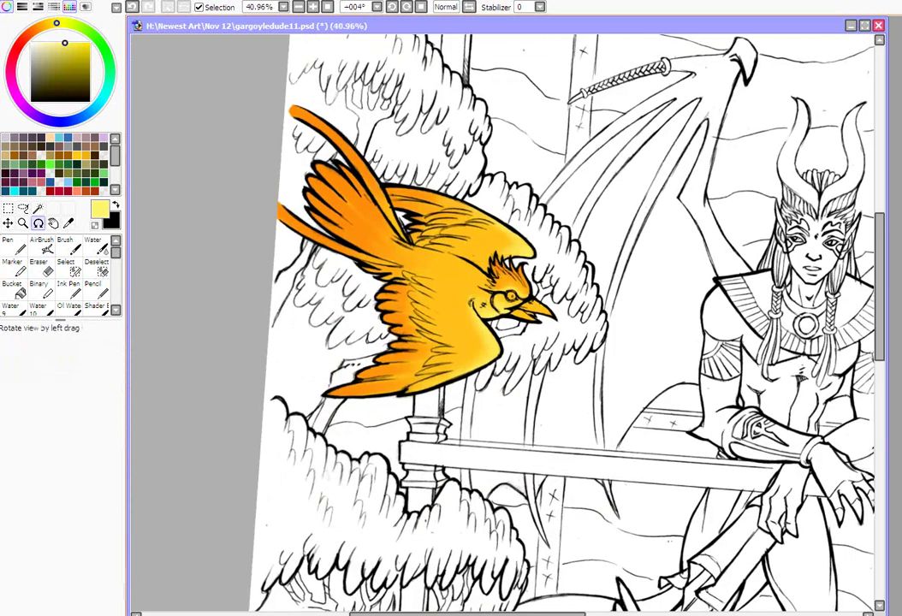
{"action": "left_click_drag", "start_coordinate": [561, 544], "coordinate": [534, 546]}
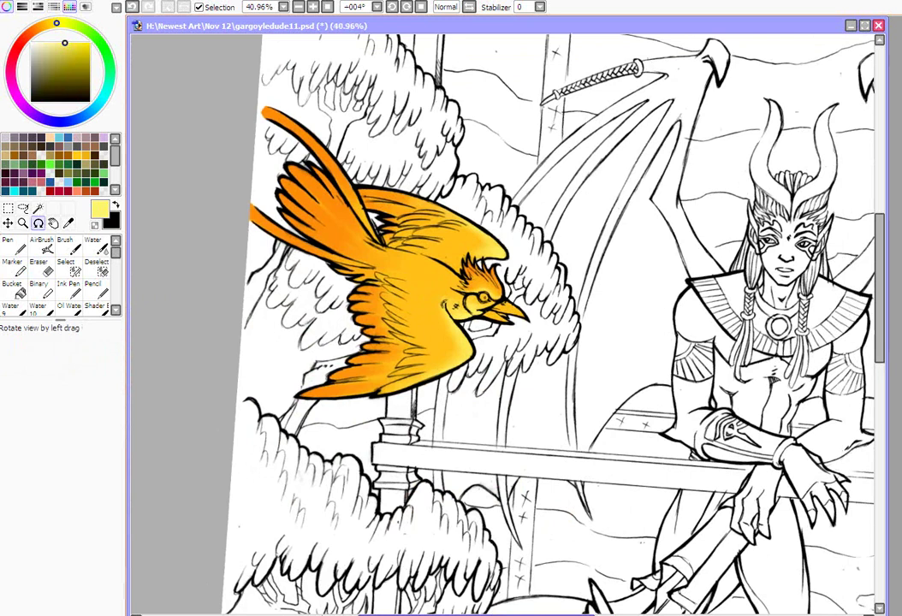
{"action": "left_click_drag", "start_coordinate": [514, 614], "coordinate": [499, 614]}
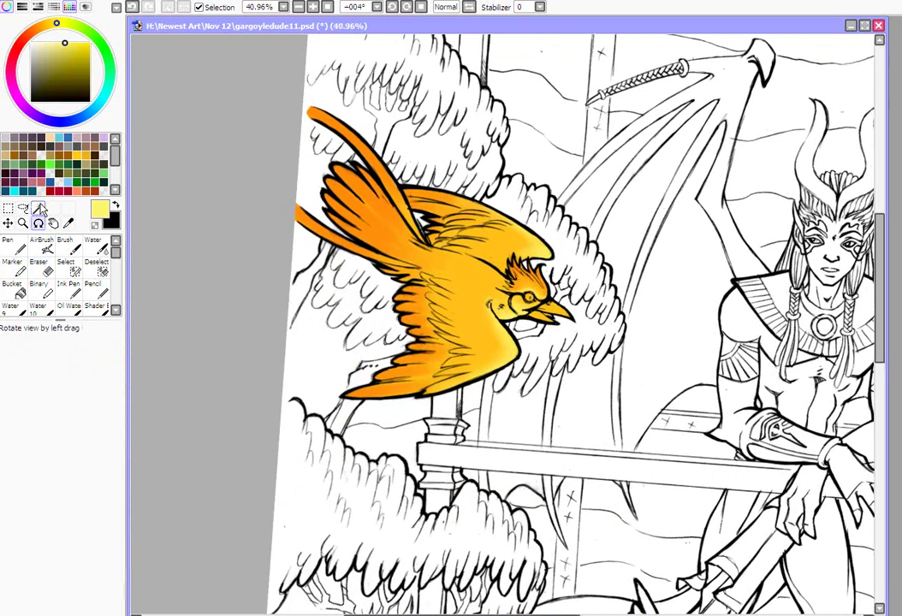
Step: Change the paint colour to dark red and shade the tip of the longer curved tail streamer with the Ink Pen at size 50
{"action": "left_click_drag", "start_coordinate": [300, 135], "coordinate": [884, 399]}
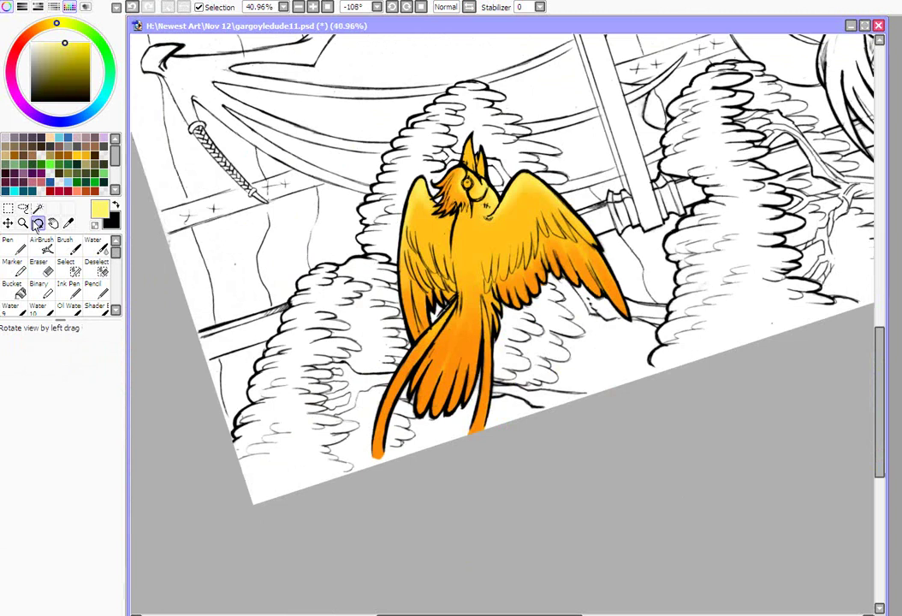
{"action": "left_click", "coordinate": [23, 223]}
{"action": "left_click", "coordinate": [462, 440]}
{"action": "left_click", "coordinate": [463, 443]}
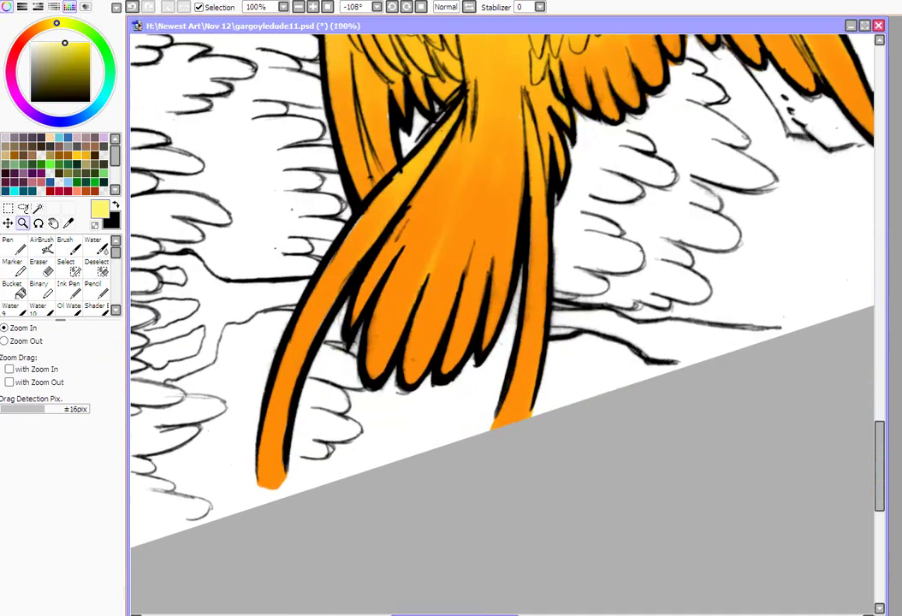
{"action": "left_click_drag", "start_coordinate": [454, 614], "coordinate": [444, 614]}
{"action": "left_click", "coordinate": [74, 294]}
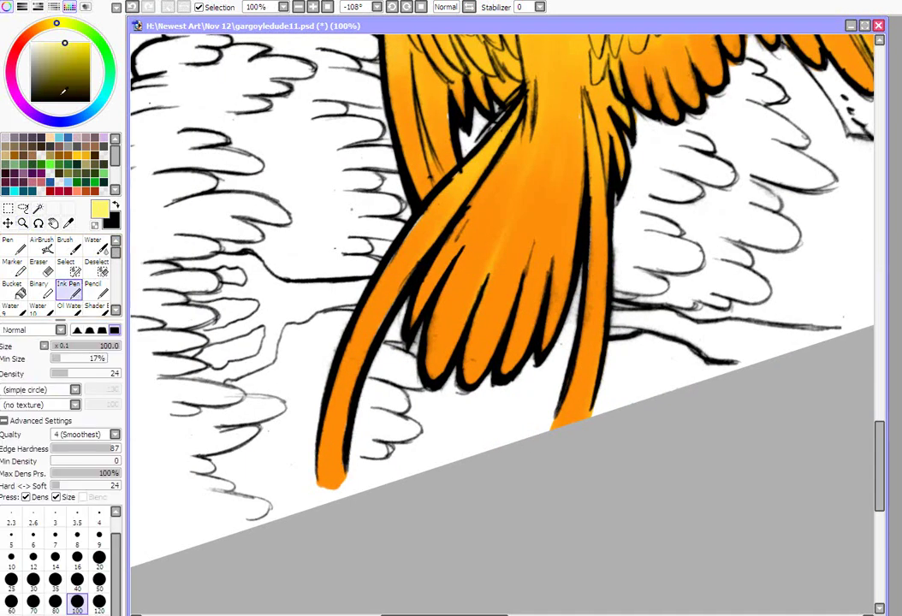
{"action": "left_click", "coordinate": [67, 184]}
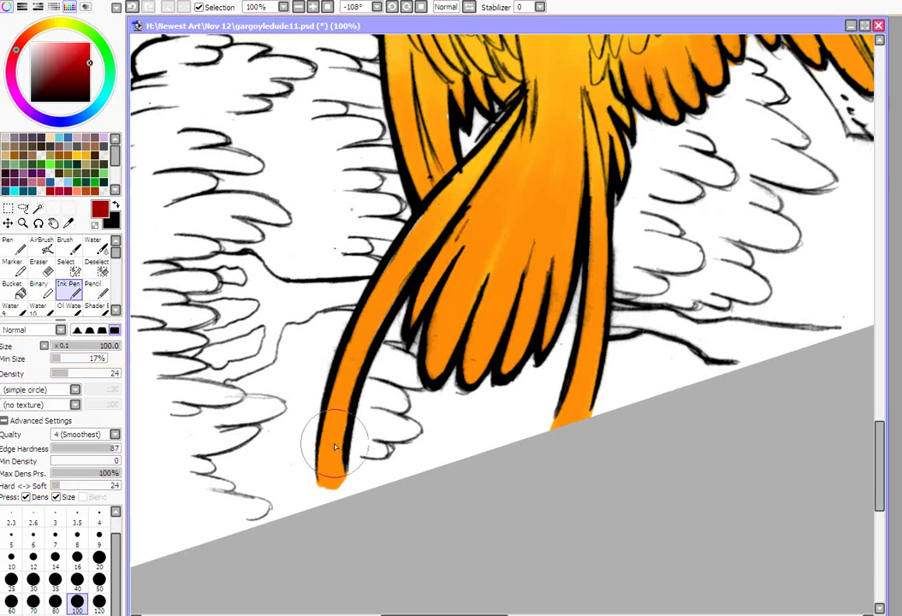
{"action": "left_click", "coordinate": [102, 579]}
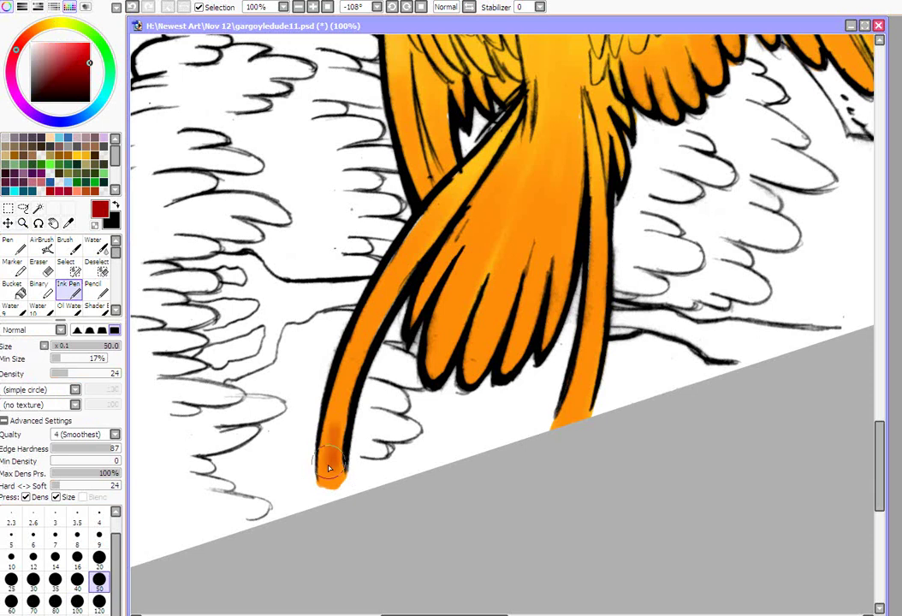
{"action": "left_click_drag", "start_coordinate": [325, 469], "coordinate": [332, 428]}
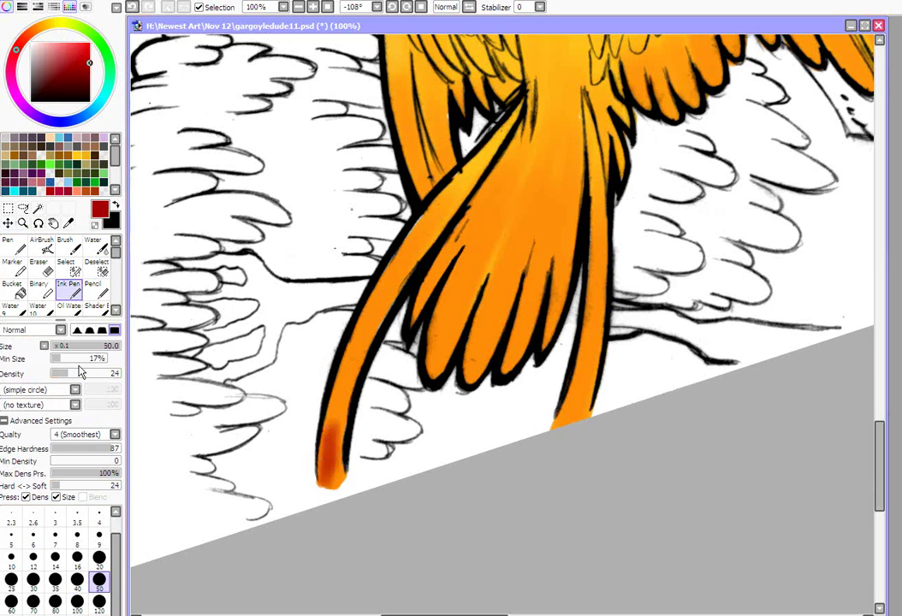
Step: Set the minimum brush size to 73% and shade both long tail streamers dark red, fading toward the bird's body
{"action": "left_click_drag", "start_coordinate": [81, 361], "coordinate": [94, 366]}
{"action": "left_click_drag", "start_coordinate": [340, 400], "coordinate": [335, 411]}
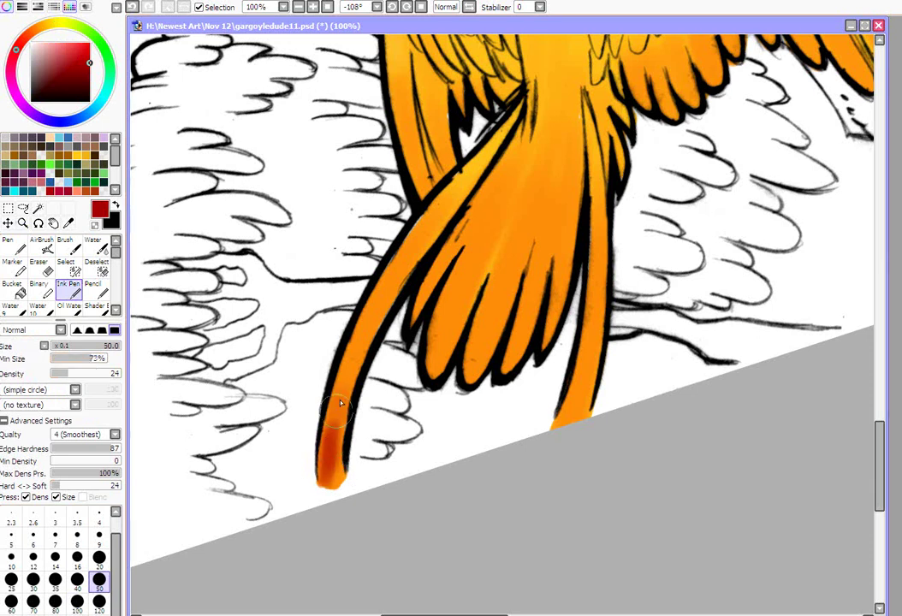
{"action": "mouse_move", "coordinate": [355, 349]}
{"action": "left_mouse_down"}
{"action": "mouse_move", "coordinate": [328, 479]}
{"action": "mouse_move", "coordinate": [332, 403]}
{"action": "mouse_move", "coordinate": [329, 478]}
{"action": "left_mouse_up"}
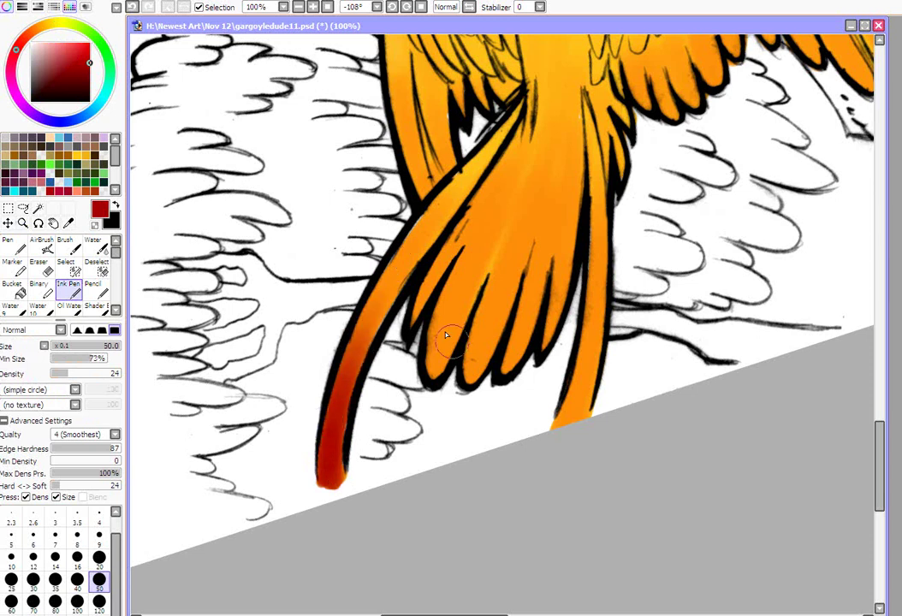
{"action": "left_click_drag", "start_coordinate": [590, 347], "coordinate": [565, 423]}
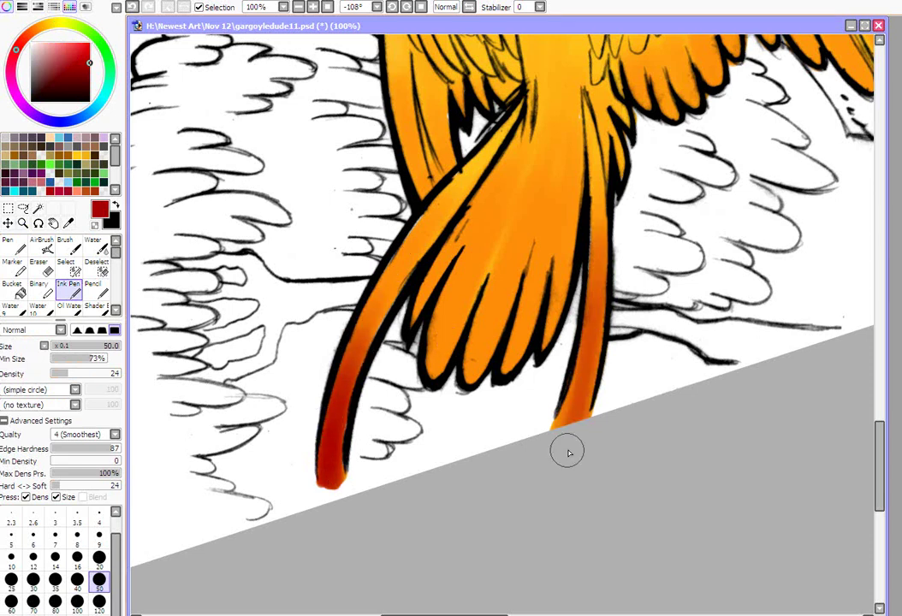
{"action": "left_click_drag", "start_coordinate": [597, 300], "coordinate": [585, 414]}
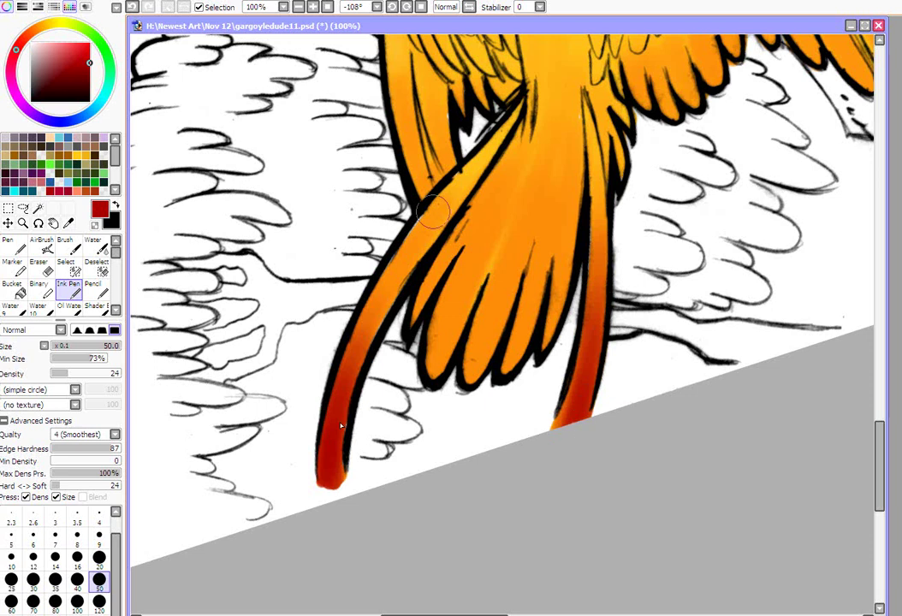
{"action": "left_click_drag", "start_coordinate": [340, 425], "coordinate": [469, 181]}
{"action": "left_click_drag", "start_coordinate": [392, 279], "coordinate": [349, 393]}
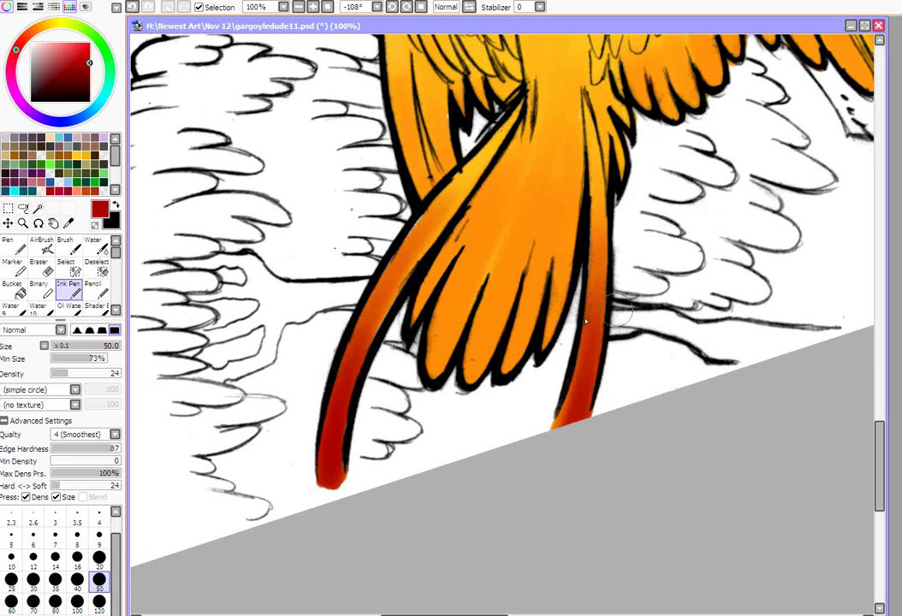
Step: Shade the tips of the fanned tail feathers and the near wing's flight feathers with dark red
{"action": "mouse_move", "coordinate": [427, 367]}
{"action": "left_mouse_down"}
{"action": "mouse_move", "coordinate": [443, 345]}
{"action": "mouse_move", "coordinate": [424, 300]}
{"action": "left_mouse_up"}
{"action": "mouse_move", "coordinate": [467, 382]}
{"action": "left_mouse_down"}
{"action": "mouse_move", "coordinate": [477, 361]}
{"action": "mouse_move", "coordinate": [518, 352]}
{"action": "left_mouse_up"}
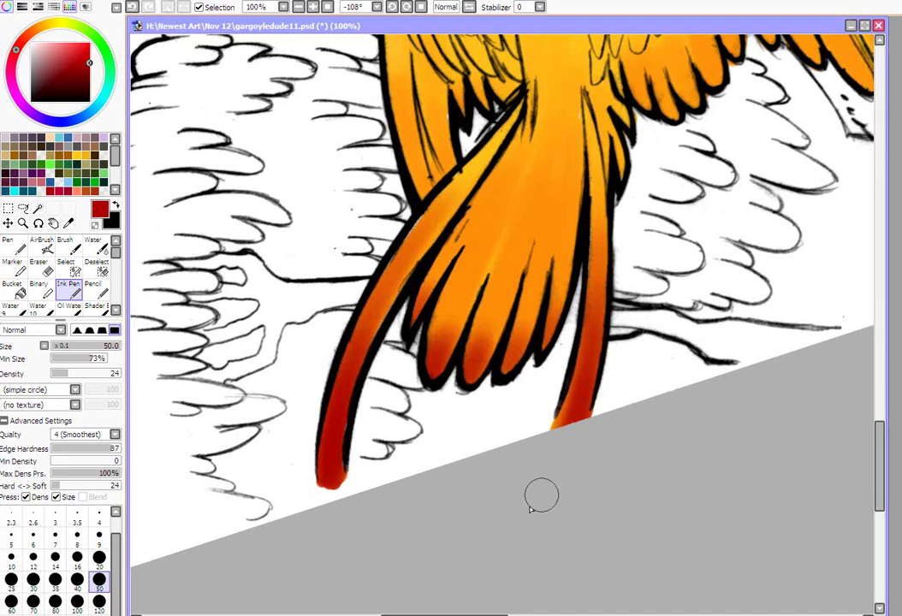
{"action": "scroll", "coordinate": [875, 424], "scroll_direction": "up", "scroll_amount": 3}
{"action": "left_click_drag", "start_coordinate": [445, 614], "coordinate": [467, 614]}
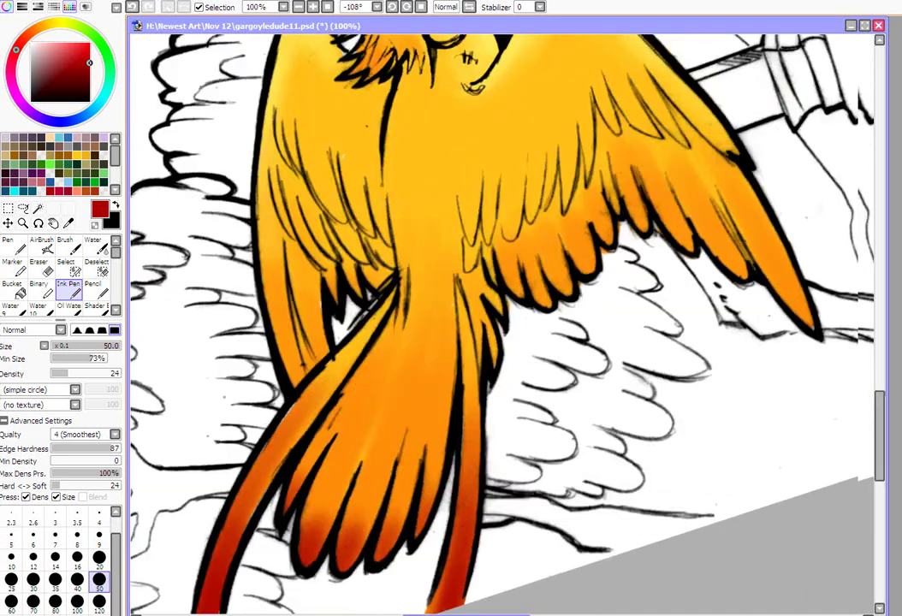
{"action": "scroll", "coordinate": [569, 342], "scroll_direction": "right", "scroll_amount": 6}
{"action": "mouse_move", "coordinate": [569, 344]}
{"action": "left_mouse_down"}
{"action": "mouse_move", "coordinate": [486, 270]}
{"action": "mouse_move", "coordinate": [505, 246]}
{"action": "left_mouse_up"}
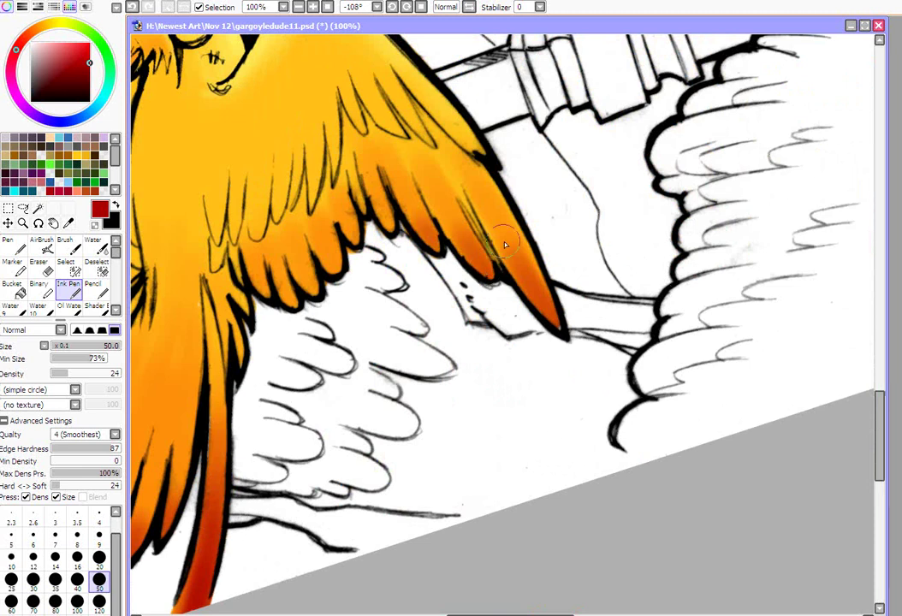
Step: Touch the far wing's tip with dark red, and shade the crest's feather tips with the brush at size 20
{"action": "scroll", "coordinate": [505, 245], "scroll_direction": "left", "scroll_amount": 5}
{"action": "scroll", "coordinate": [448, 374], "scroll_direction": "left", "scroll_amount": 4}
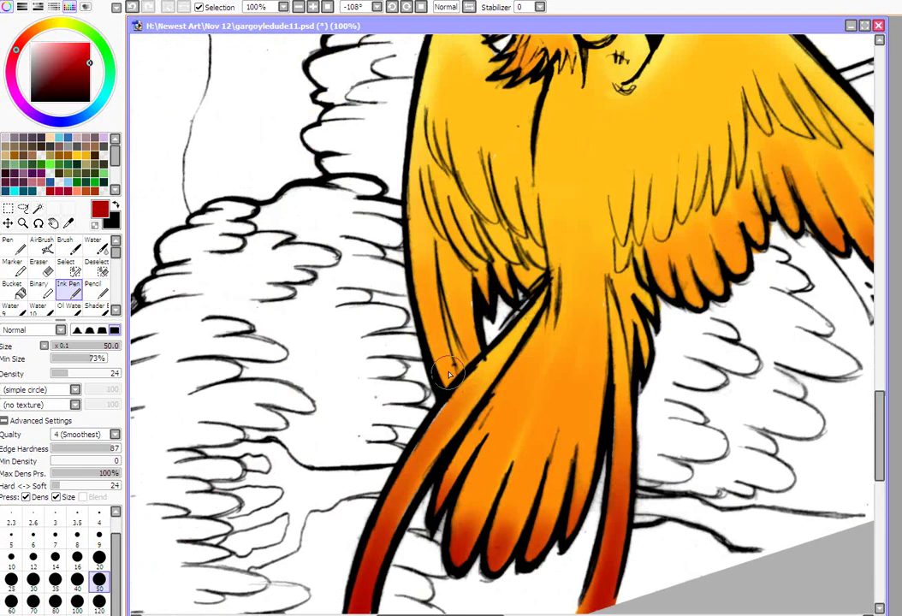
{"action": "left_click_drag", "start_coordinate": [449, 374], "coordinate": [465, 356]}
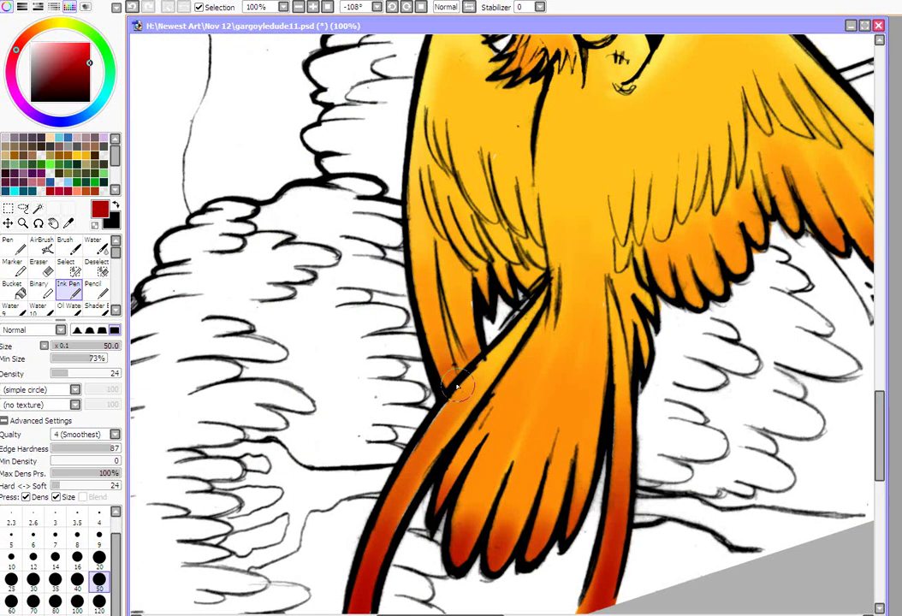
{"action": "left_click", "coordinate": [100, 557]}
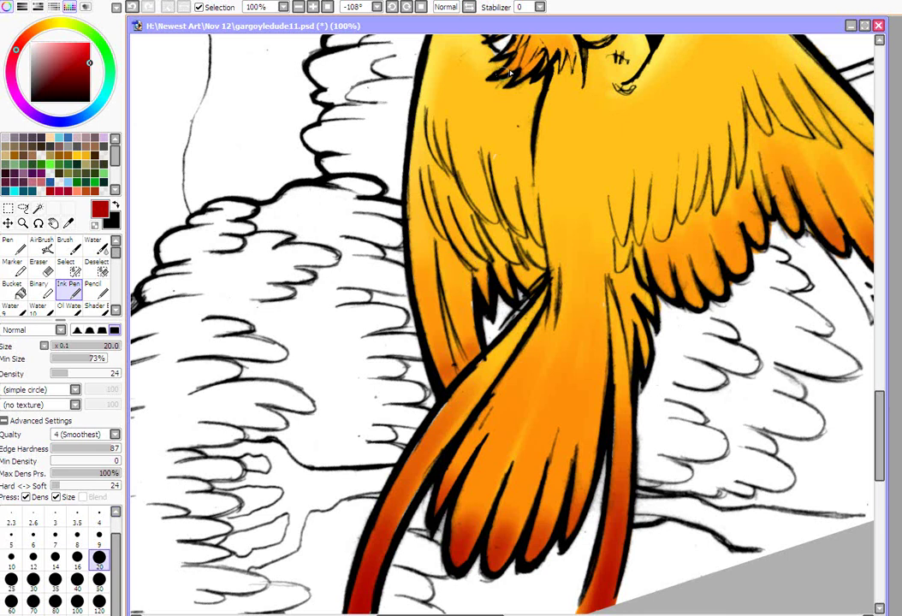
{"action": "mouse_move", "coordinate": [509, 62]}
{"action": "left_mouse_down"}
{"action": "mouse_move", "coordinate": [520, 70]}
{"action": "mouse_move", "coordinate": [509, 65]}
{"action": "left_mouse_up"}
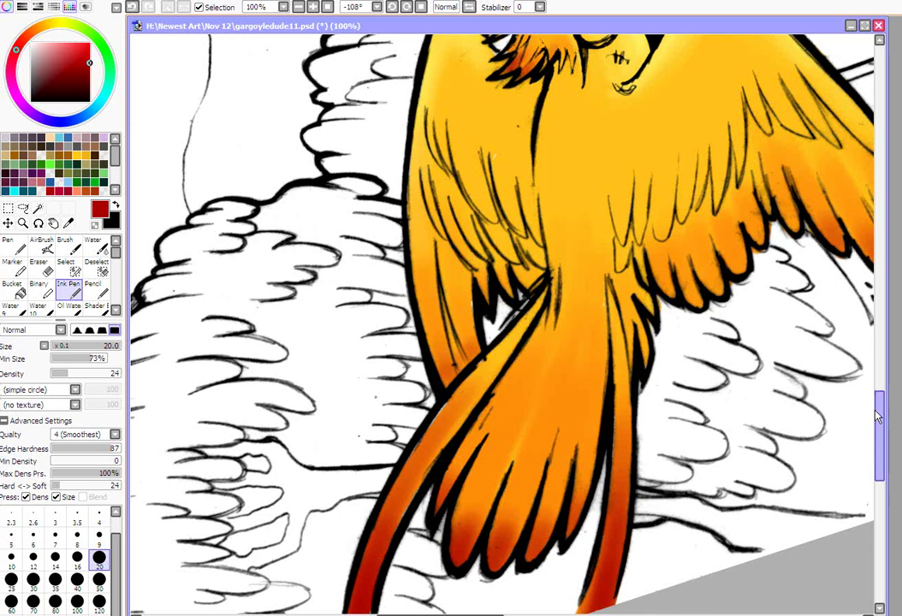
Step: Change the paint colour to golden brown, raise the density to 78, and colour both halves of the upper bird's beak
{"action": "scroll", "coordinate": [847, 359], "scroll_direction": "up", "scroll_amount": 4}
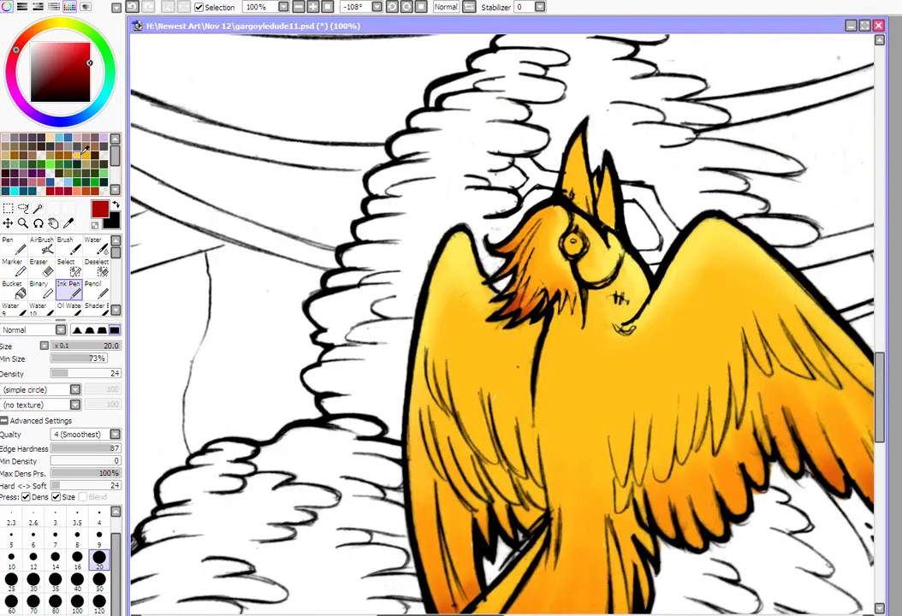
{"action": "left_click", "coordinate": [83, 149]}
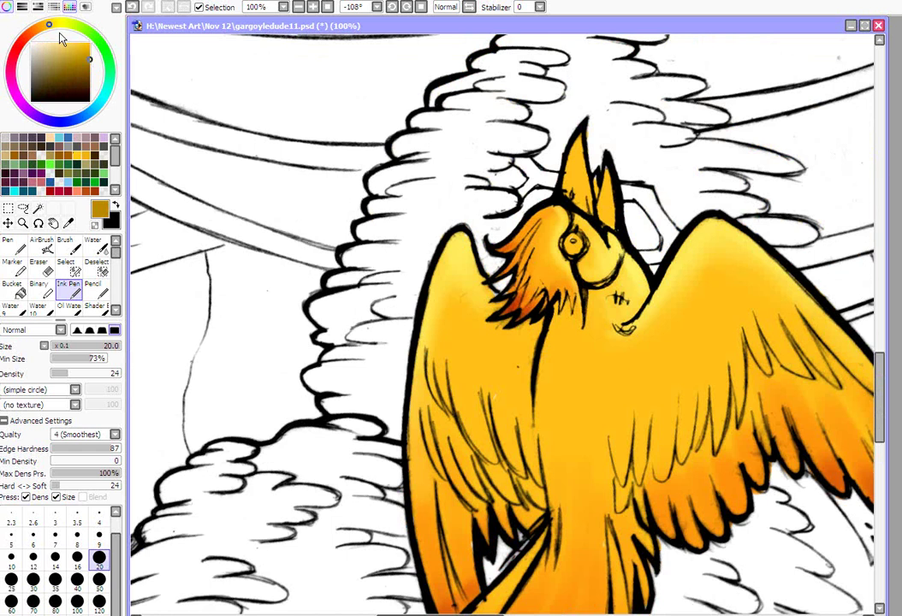
{"action": "left_click", "coordinate": [43, 25]}
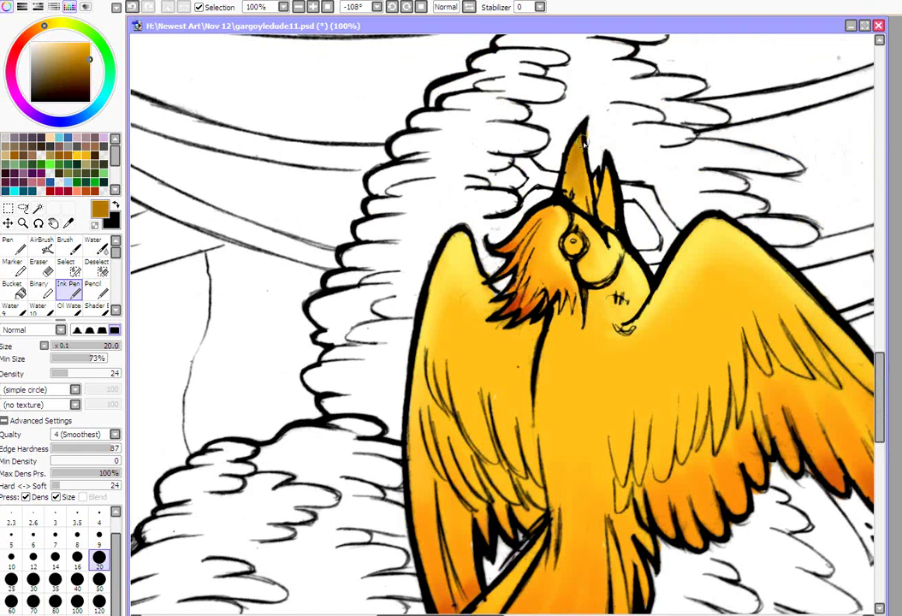
{"action": "left_click_drag", "start_coordinate": [584, 138], "coordinate": [566, 182]}
{"action": "left_click", "coordinate": [89, 377]}
{"action": "left_click_drag", "start_coordinate": [88, 377], "coordinate": [104, 376]}
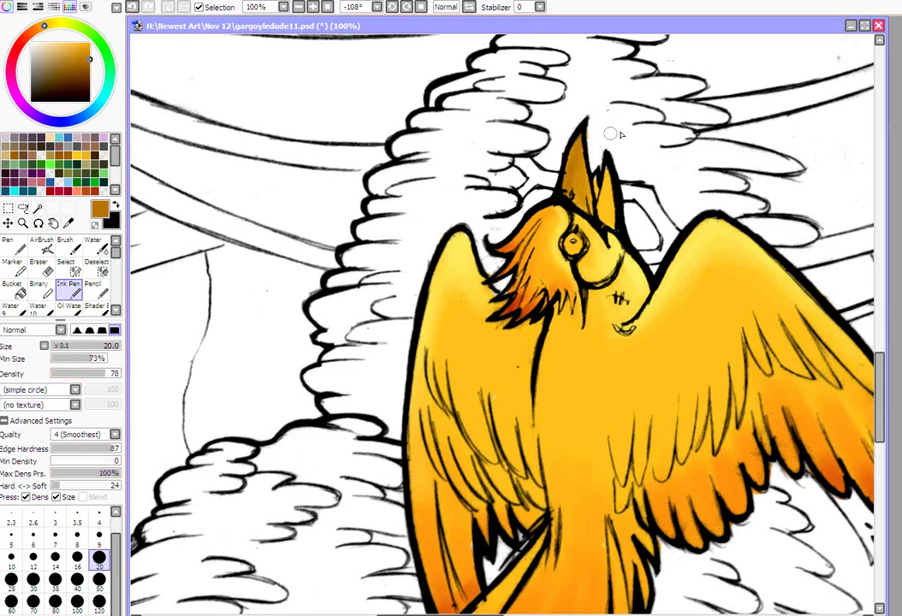
{"action": "mouse_move", "coordinate": [577, 161]}
{"action": "left_mouse_down"}
{"action": "mouse_move", "coordinate": [575, 147]}
{"action": "mouse_move", "coordinate": [569, 182]}
{"action": "mouse_move", "coordinate": [604, 215]}
{"action": "mouse_move", "coordinate": [605, 176]}
{"action": "left_mouse_up"}
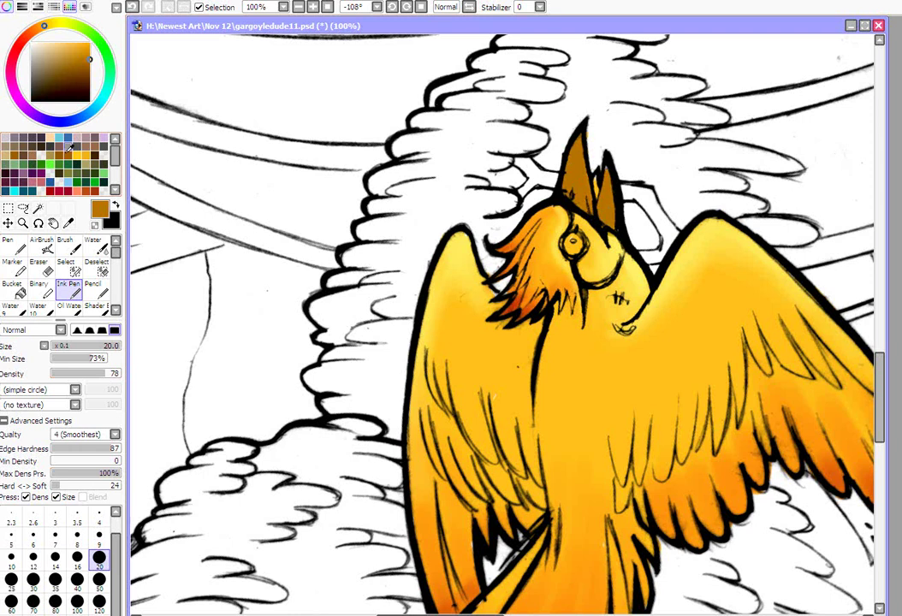
Step: Highlight both halves of the upper bird's beak with light orange, using the brush at size 35 and density 31
{"action": "left_click", "coordinate": [71, 147]}
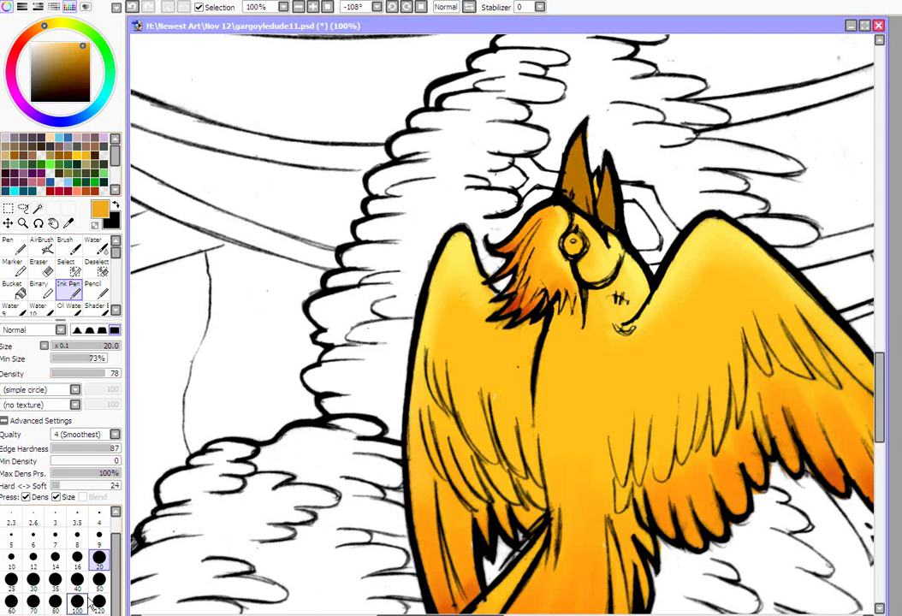
{"action": "left_click", "coordinate": [55, 580]}
{"action": "left_click_drag", "start_coordinate": [101, 379], "coordinate": [72, 375]}
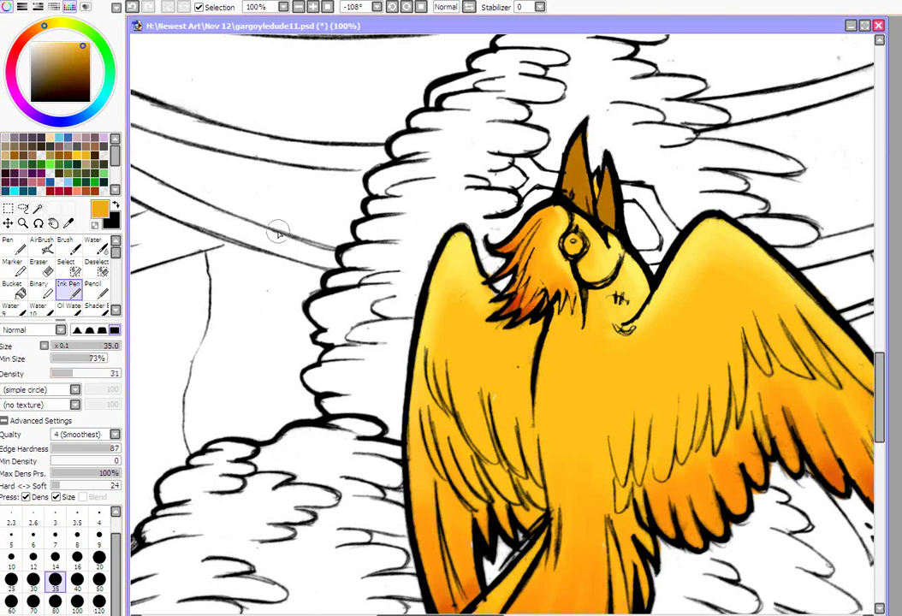
{"action": "left_click_drag", "start_coordinate": [581, 144], "coordinate": [575, 182]}
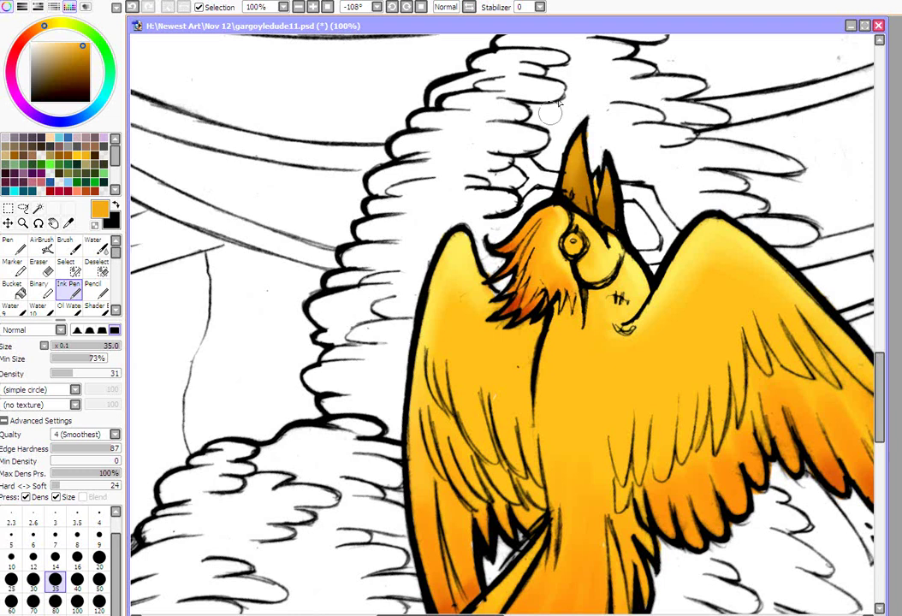
Step: Save the picture under the new file name gargoyledude115.psd
{"action": "left_click", "coordinate": [38, 223]}
{"action": "left_click_drag", "start_coordinate": [462, 111], "coordinate": [786, 338]}
{"action": "scroll", "coordinate": [786, 338], "scroll_direction": "up", "scroll_amount": 1}
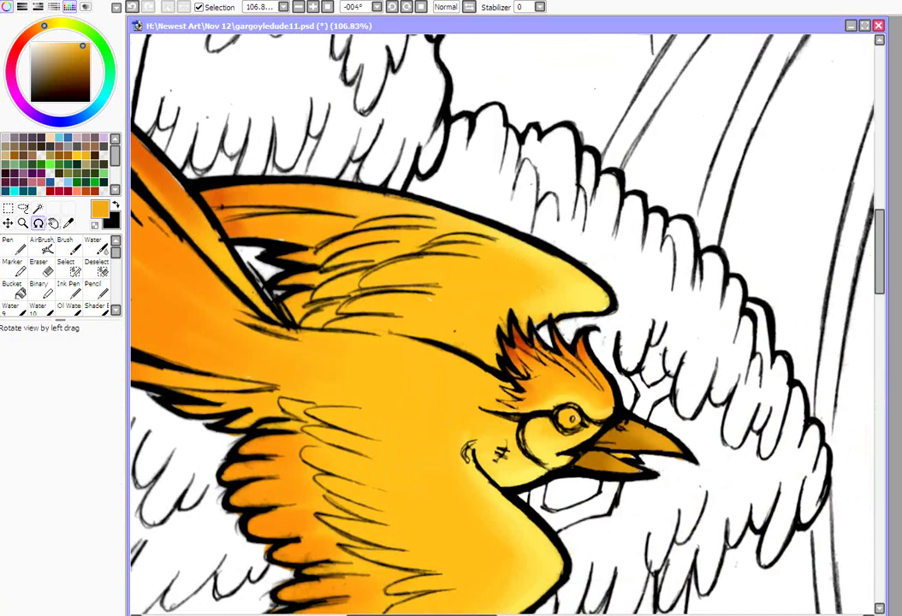
{"action": "scroll", "coordinate": [507, 325], "scroll_direction": "down", "scroll_amount": 5}
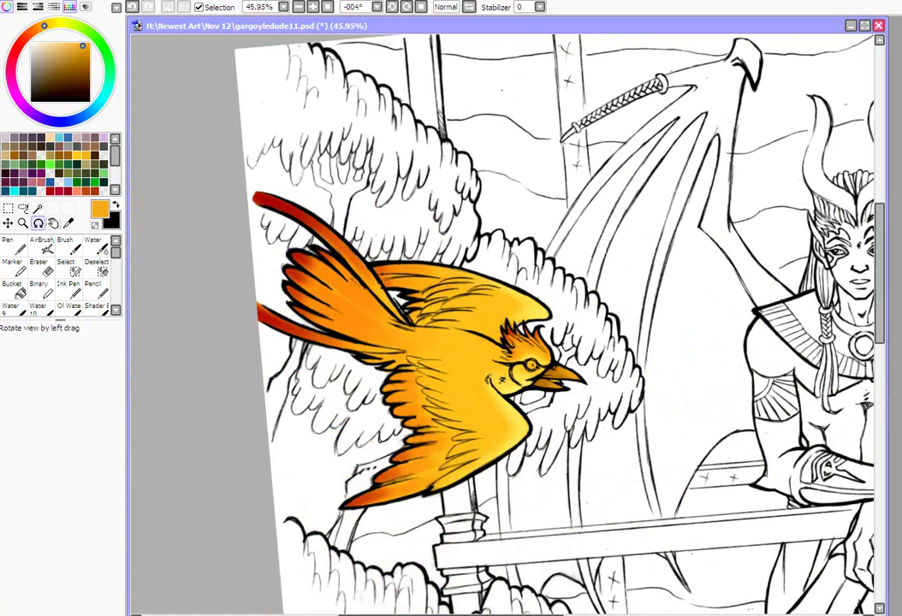
{"action": "left_click_drag", "start_coordinate": [724, 614], "coordinate": [719, 614]}
{"action": "left_click_drag", "start_coordinate": [882, 315], "coordinate": [882, 343]}
{"action": "left_click_drag", "start_coordinate": [438, 615], "coordinate": [438, 614]}
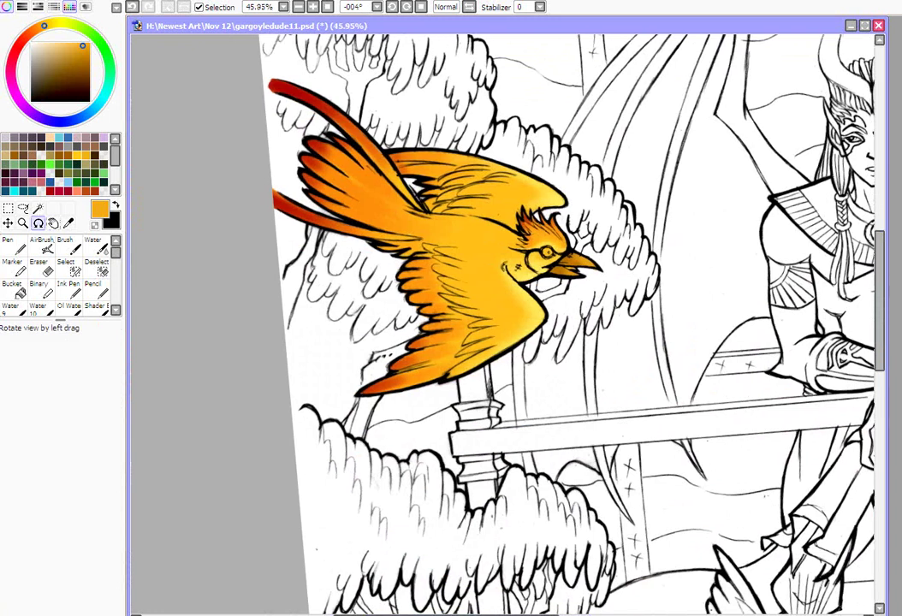
{"action": "key", "text": "ctrl+shift+s"}
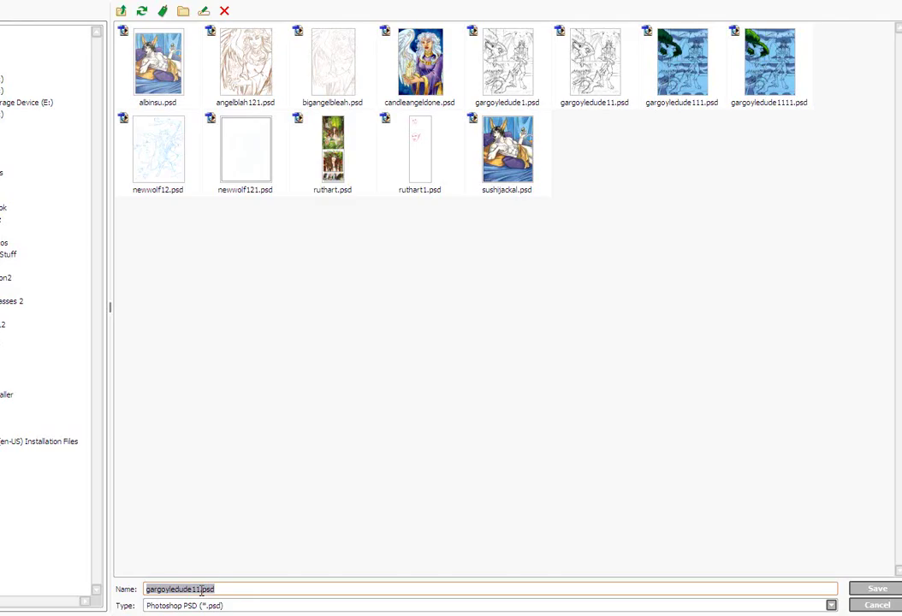
{"action": "left_click", "coordinate": [201, 590]}
{"action": "key", "text": "Escape"}
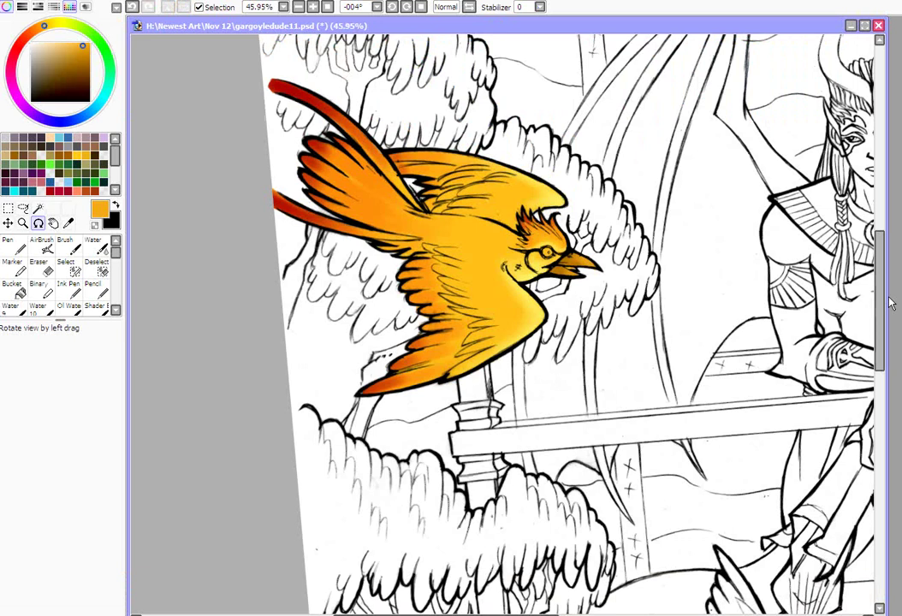
{"action": "left_click_drag", "start_coordinate": [881, 298], "coordinate": [882, 283]}
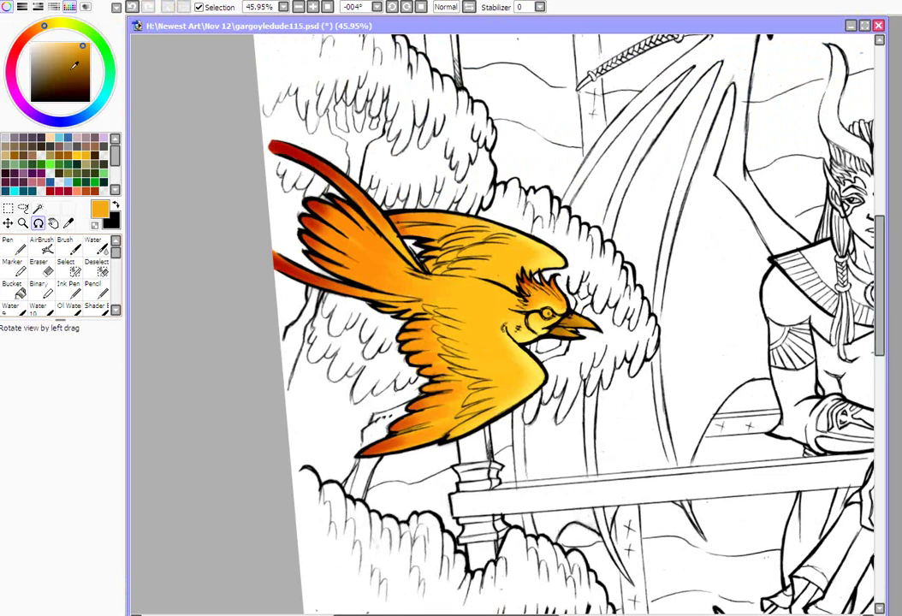
Step: Set the paint colour to a muted greyish brown and the Ink Pen to size 35, minimum size 0% and density 100
{"action": "left_click", "coordinate": [50, 63]}
{"action": "left_click", "coordinate": [51, 67]}
{"action": "left_click", "coordinate": [70, 294]}
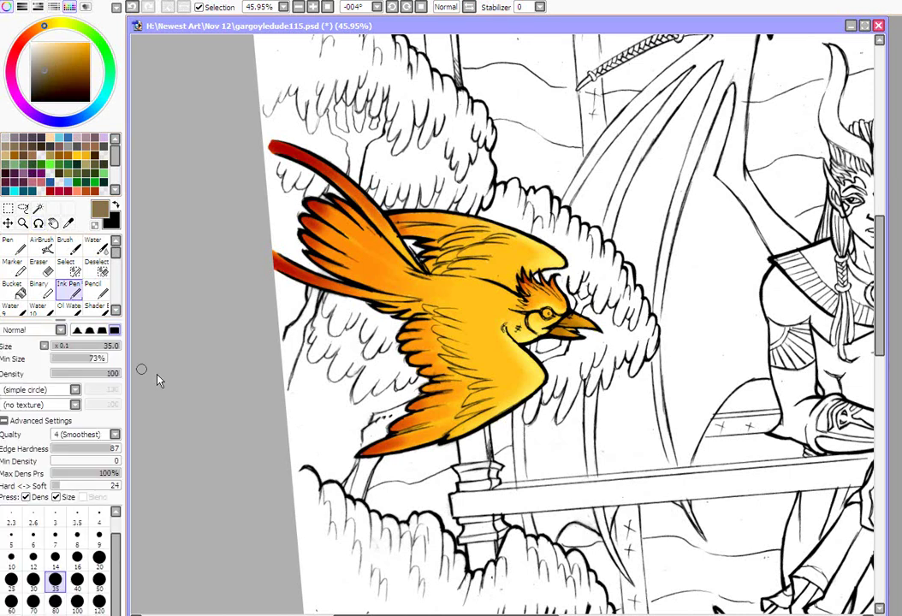
{"action": "left_click_drag", "start_coordinate": [86, 358], "coordinate": [39, 363]}
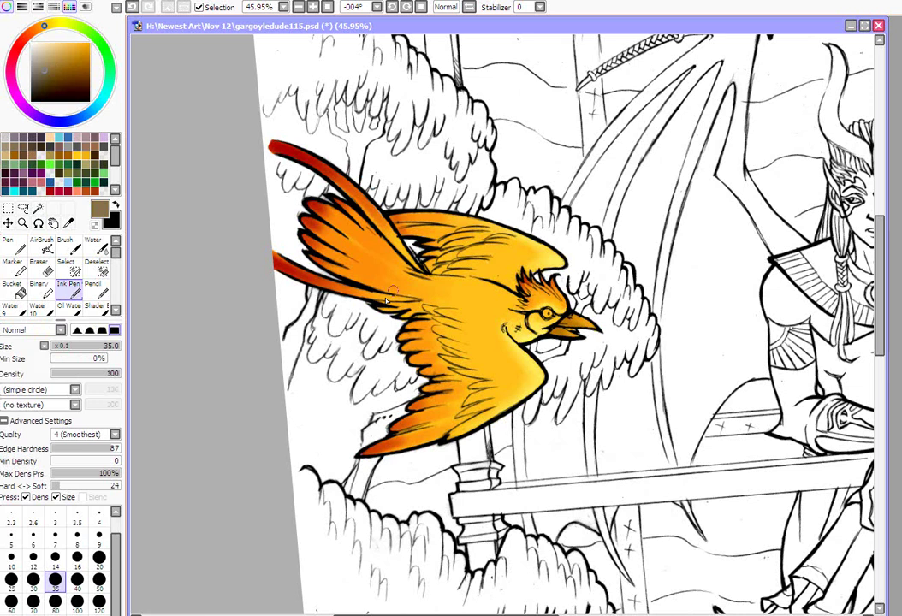
Step: Paint a brown shadow across the upper bird's far wing tip and down the edge of that wing's shorter covering feathers
{"action": "left_click", "coordinate": [38, 224]}
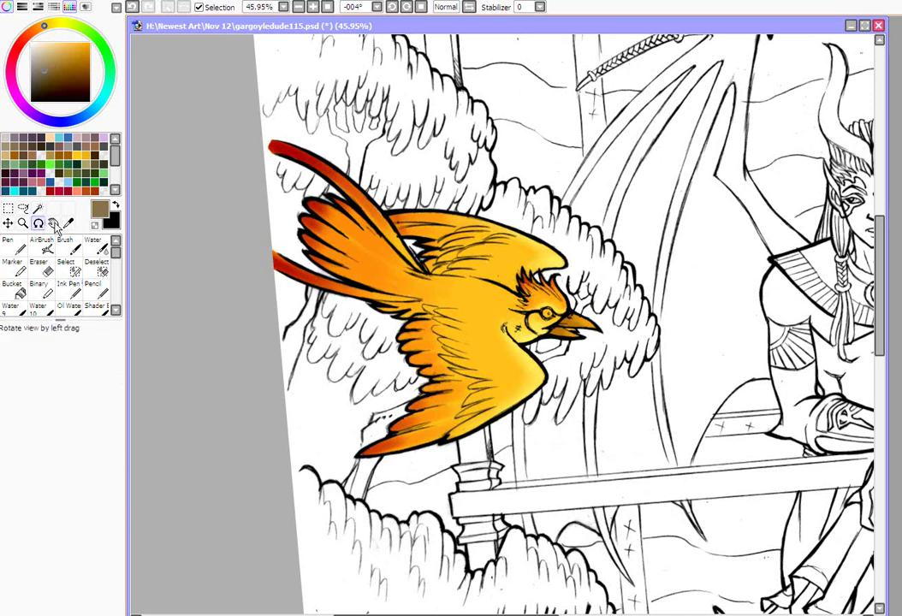
{"action": "left_click_drag", "start_coordinate": [374, 202], "coordinate": [524, 247]}
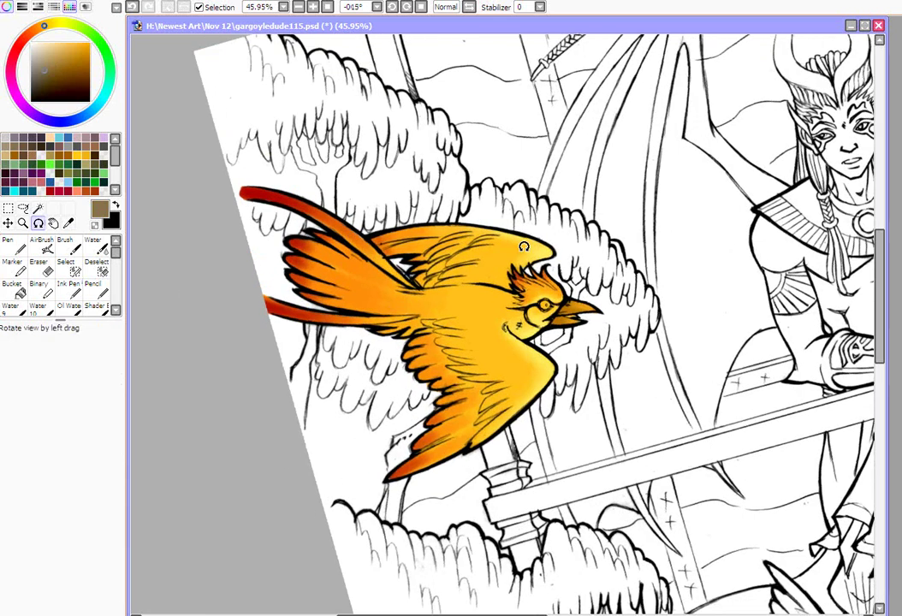
{"action": "left_click_drag", "start_coordinate": [217, 367], "coordinate": [881, 370]}
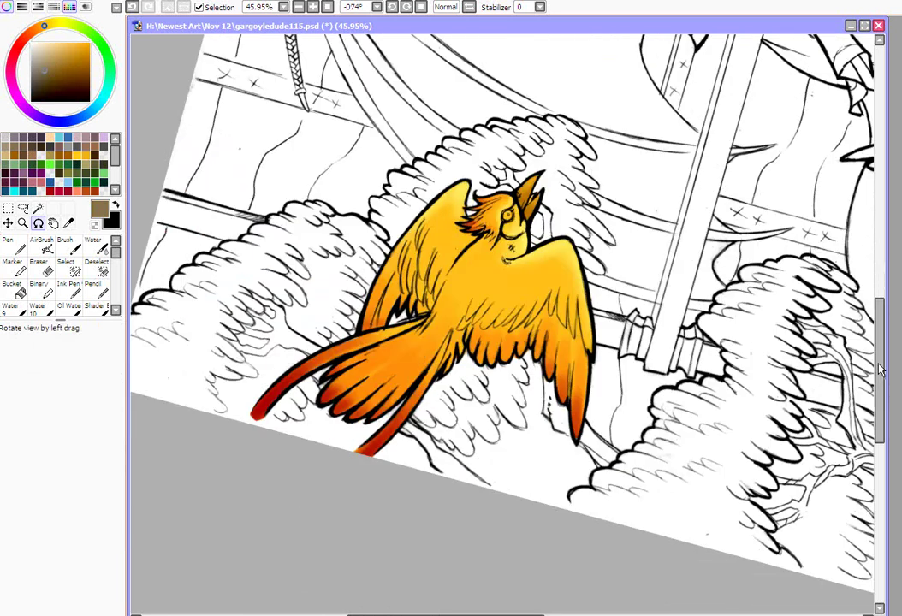
{"action": "left_click_drag", "start_coordinate": [497, 614], "coordinate": [439, 614]}
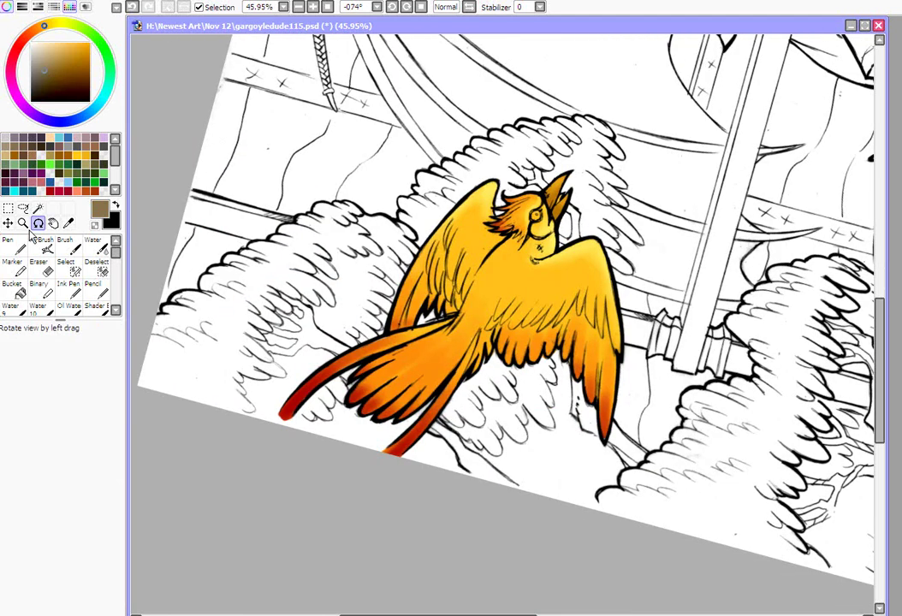
{"action": "left_click", "coordinate": [24, 223]}
{"action": "left_click", "coordinate": [445, 340]}
{"action": "left_click", "coordinate": [446, 342]}
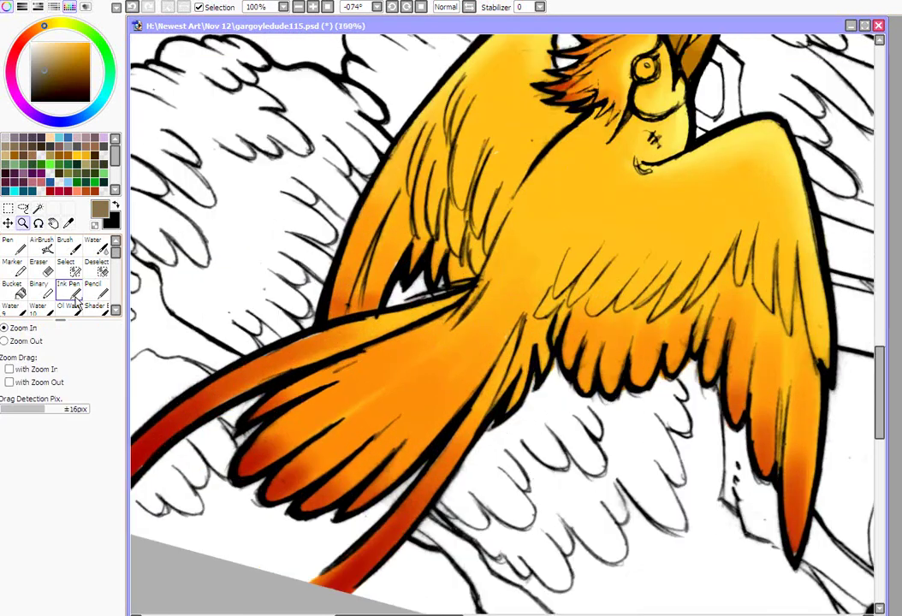
{"action": "left_click", "coordinate": [75, 297]}
{"action": "mouse_move", "coordinate": [329, 314]}
{"action": "left_mouse_down"}
{"action": "mouse_move", "coordinate": [374, 299]}
{"action": "mouse_move", "coordinate": [338, 291]}
{"action": "left_mouse_up"}
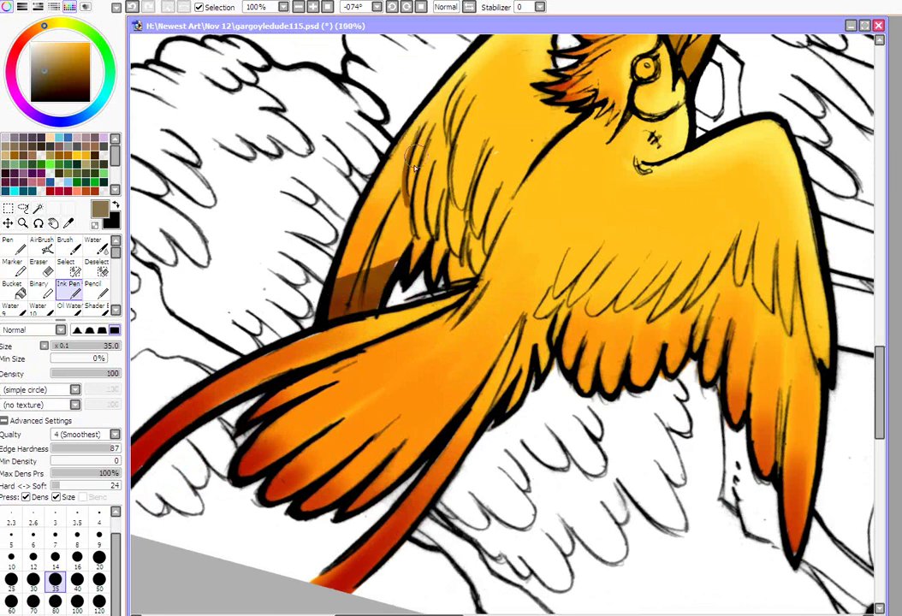
{"action": "left_click_drag", "start_coordinate": [415, 145], "coordinate": [408, 212]}
{"action": "mouse_move", "coordinate": [416, 146]}
{"action": "left_mouse_down"}
{"action": "mouse_move", "coordinate": [408, 249]}
{"action": "mouse_move", "coordinate": [388, 262]}
{"action": "left_mouse_up"}
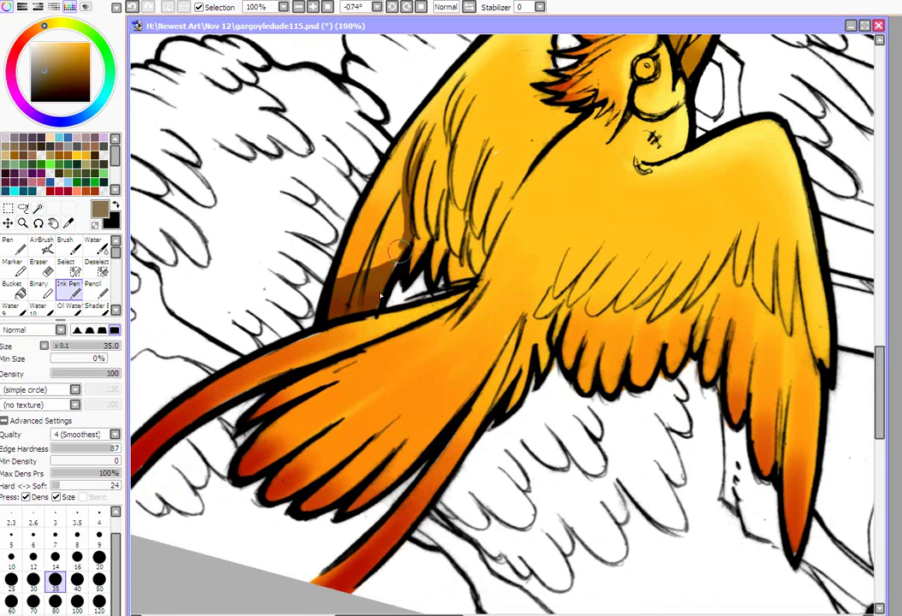
Step: Shade between the far wing's flight feathers and beneath its inner feathers with the same brown
{"action": "left_click_drag", "start_coordinate": [380, 224], "coordinate": [354, 290]}
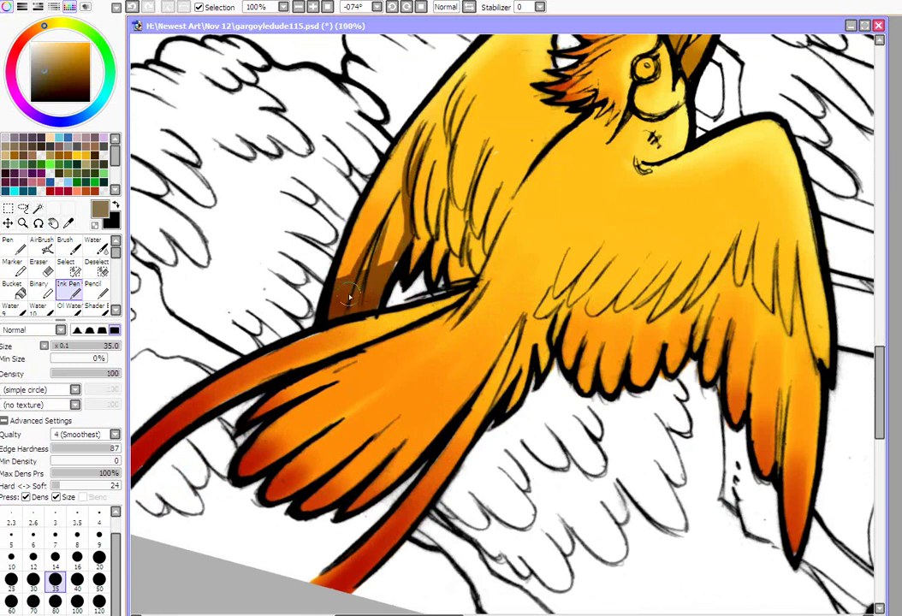
{"action": "left_click_drag", "start_coordinate": [372, 245], "coordinate": [359, 286]}
{"action": "left_click_drag", "start_coordinate": [407, 257], "coordinate": [395, 271]}
{"action": "mouse_move", "coordinate": [423, 168]}
{"action": "left_mouse_down"}
{"action": "mouse_move", "coordinate": [417, 242]}
{"action": "mouse_move", "coordinate": [426, 244]}
{"action": "left_mouse_up"}
{"action": "mouse_move", "coordinate": [443, 195]}
{"action": "left_mouse_down"}
{"action": "mouse_move", "coordinate": [435, 276]}
{"action": "mouse_move", "coordinate": [447, 254]}
{"action": "left_mouse_up"}
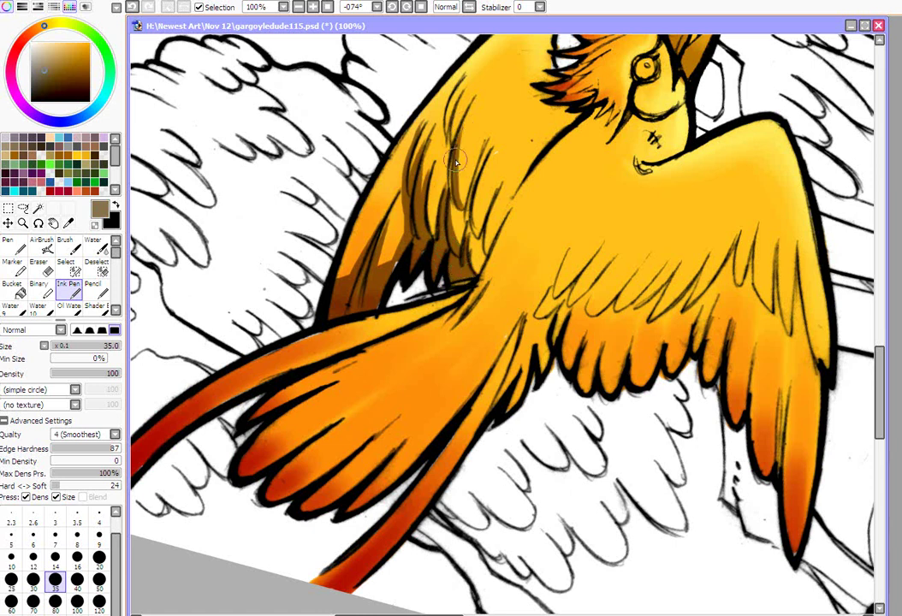
{"action": "mouse_move", "coordinate": [463, 208]}
{"action": "left_mouse_down"}
{"action": "mouse_move", "coordinate": [489, 158]}
{"action": "mouse_move", "coordinate": [480, 274]}
{"action": "left_mouse_up"}
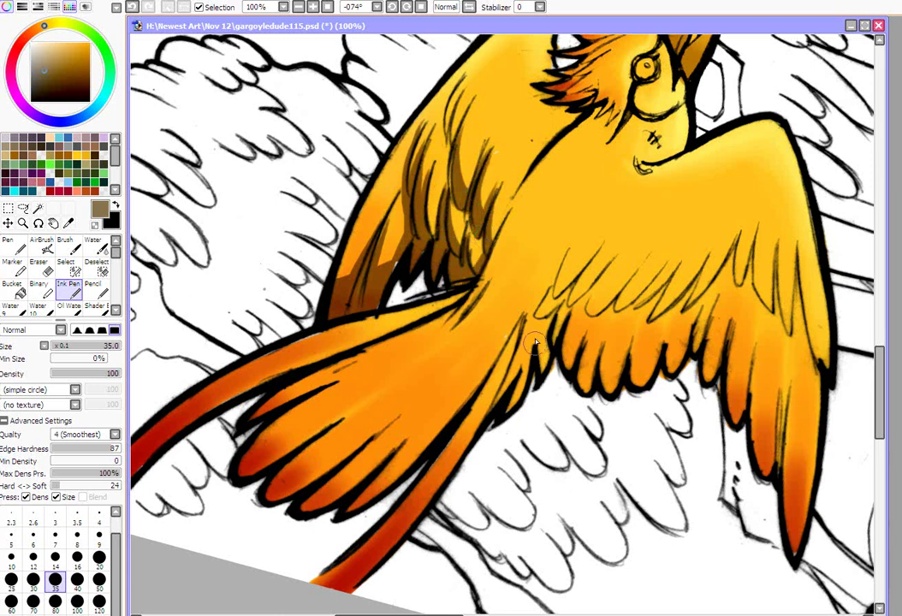
Step: Shade the small feathers at the near wing's base, and add a brown shadow on the tail beside the far streamer
{"action": "left_click_drag", "start_coordinate": [535, 345], "coordinate": [543, 379]}
{"action": "left_click_drag", "start_coordinate": [535, 327], "coordinate": [504, 415]}
{"action": "left_click_drag", "start_coordinate": [524, 326], "coordinate": [505, 404]}
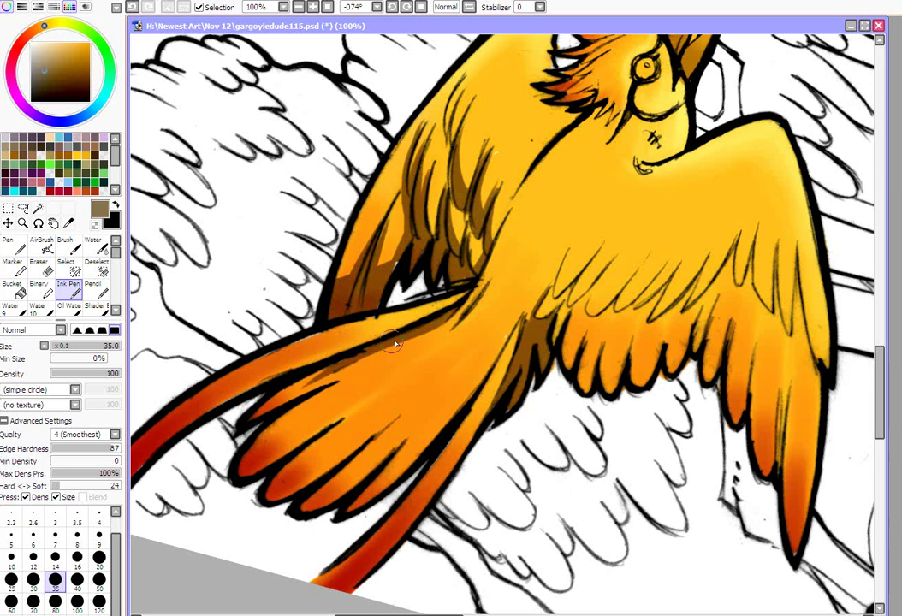
Step: Trim the shadow along the tail's edge with the Eraser at size 25 and density 100
{"action": "double_click", "coordinate": [41, 268]}
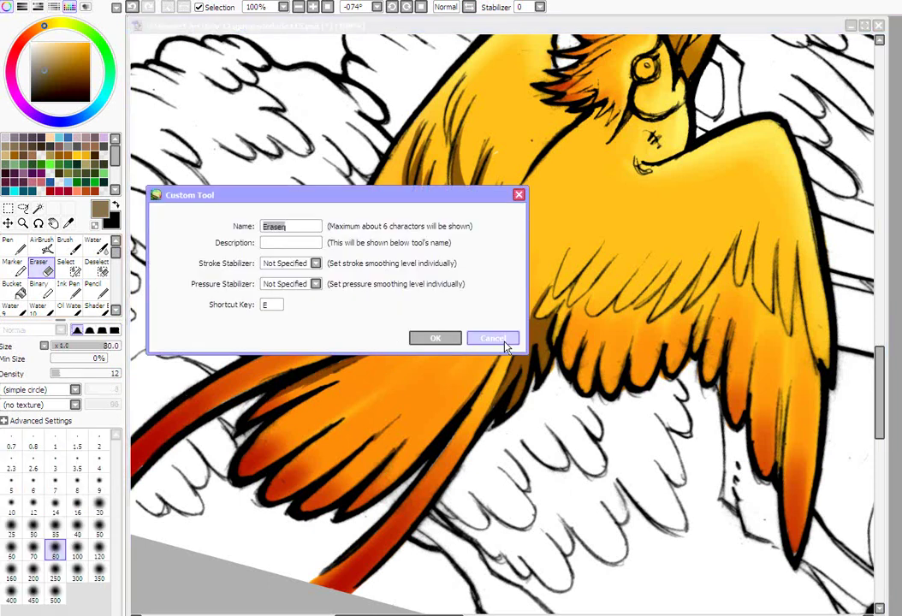
{"action": "left_click", "coordinate": [492, 339]}
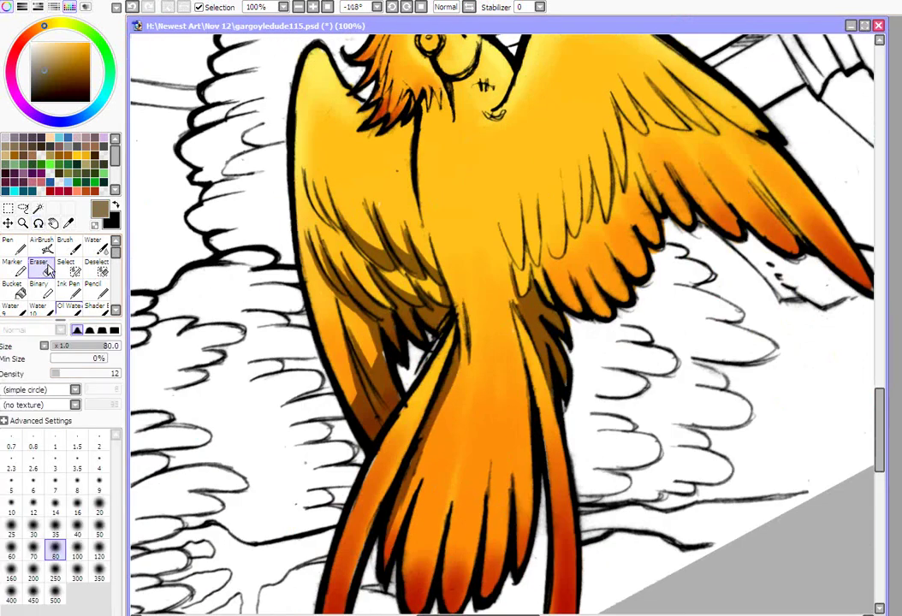
{"action": "left_click", "coordinate": [48, 270]}
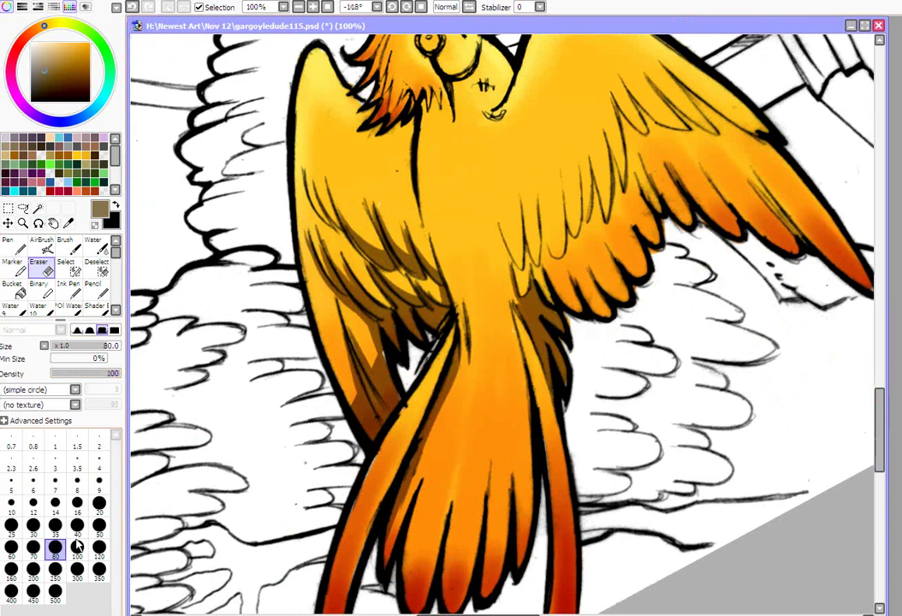
{"action": "left_click", "coordinate": [11, 525]}
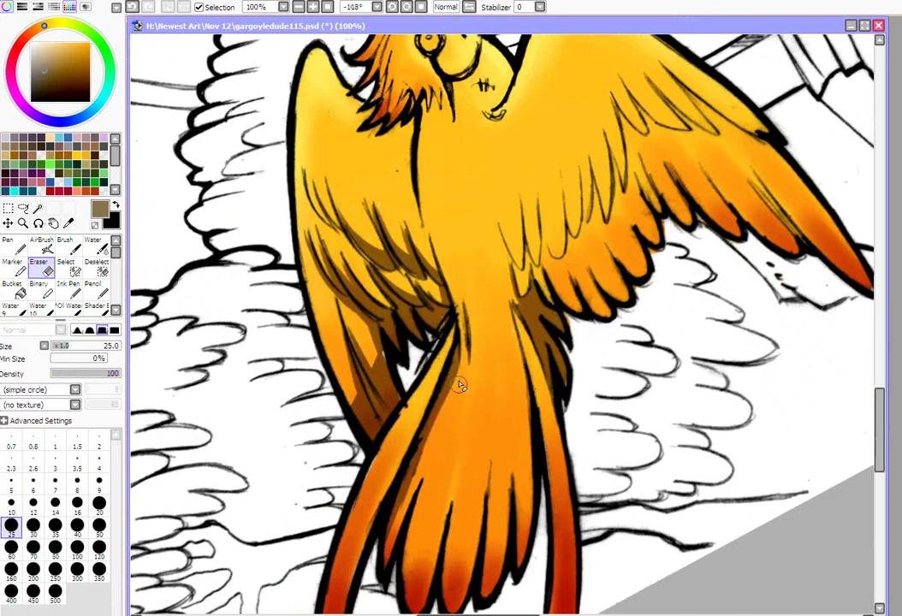
{"action": "left_click_drag", "start_coordinate": [463, 353], "coordinate": [389, 565]}
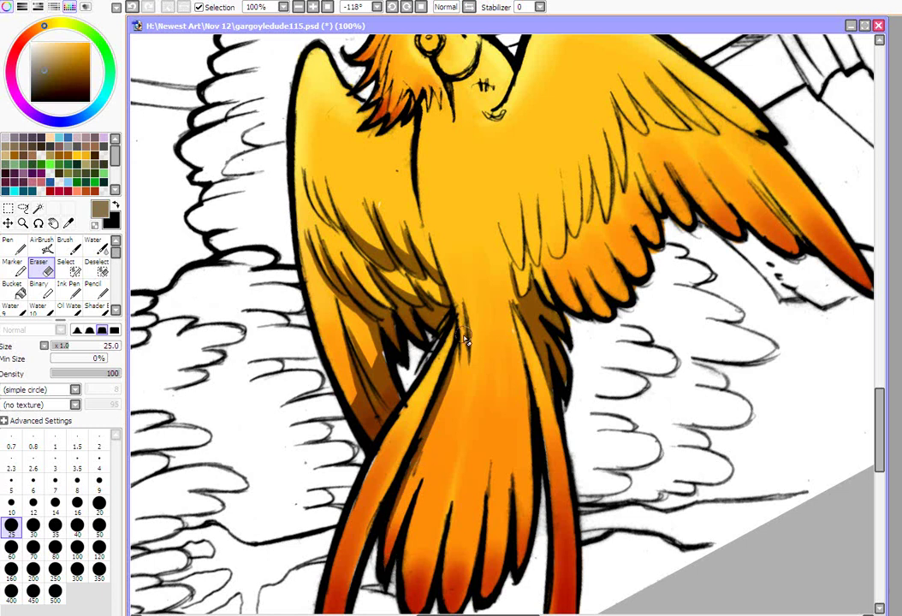
Step: Return to the Ink Pen and shade the near wing's covering feathers closest to the body with brown
{"action": "left_click", "coordinate": [75, 292]}
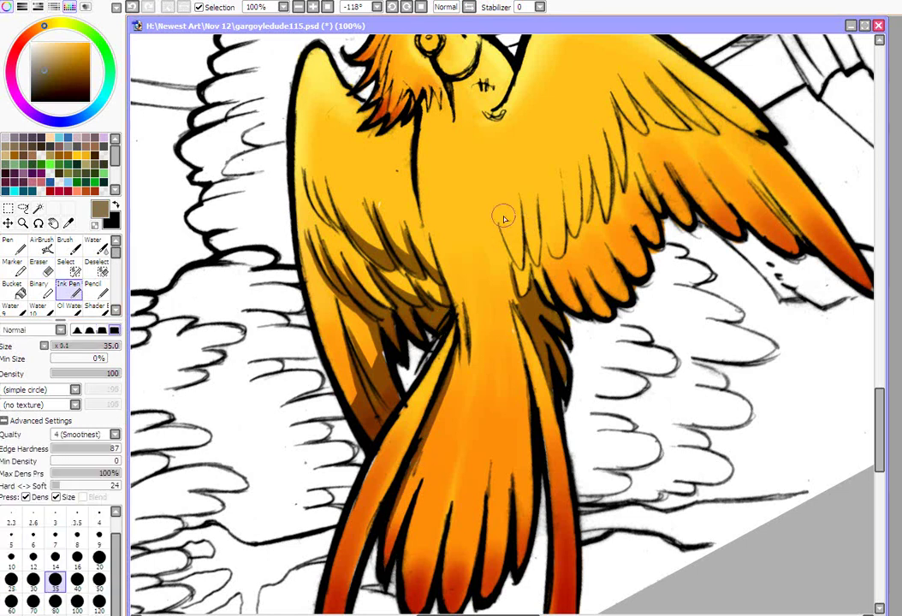
{"action": "left_click_drag", "start_coordinate": [501, 217], "coordinate": [524, 270]}
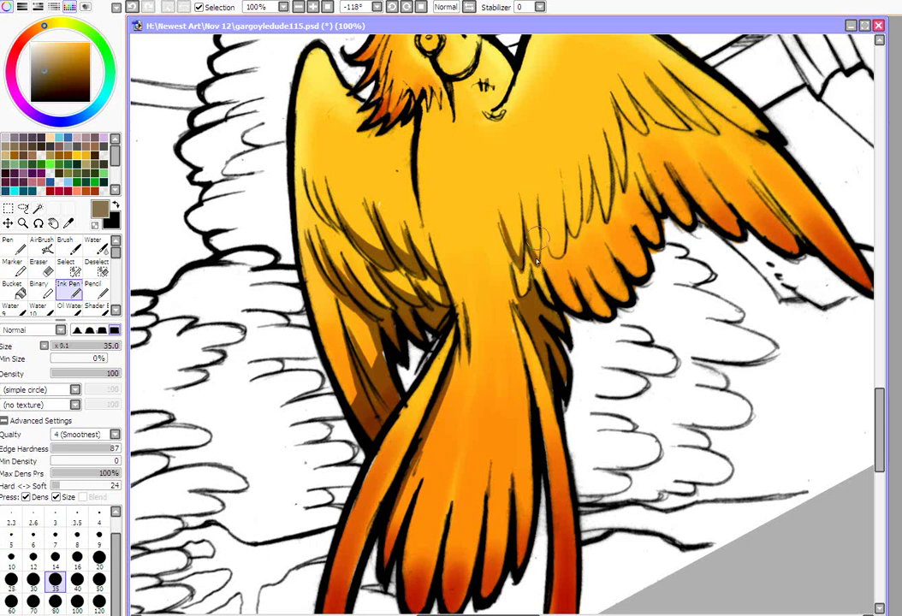
{"action": "left_click_drag", "start_coordinate": [547, 233], "coordinate": [561, 252]}
{"action": "left_click_drag", "start_coordinate": [564, 207], "coordinate": [562, 245]}
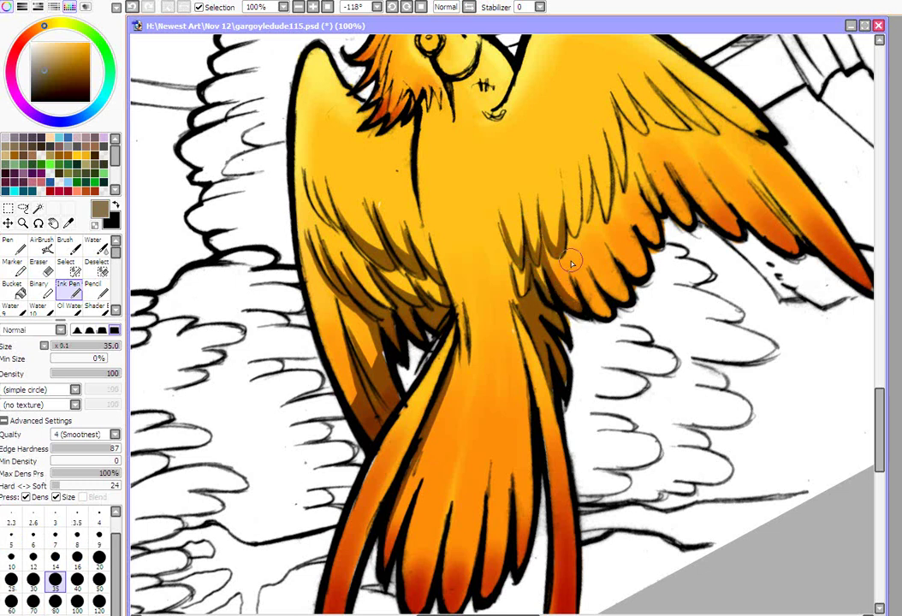
Step: Add brown shadows to the near wing's lower flight feathers, working outward from the body toward the wing tip
{"action": "mouse_move", "coordinate": [575, 273]}
{"action": "left_mouse_down"}
{"action": "mouse_move", "coordinate": [604, 308]}
{"action": "mouse_move", "coordinate": [630, 301]}
{"action": "left_mouse_up"}
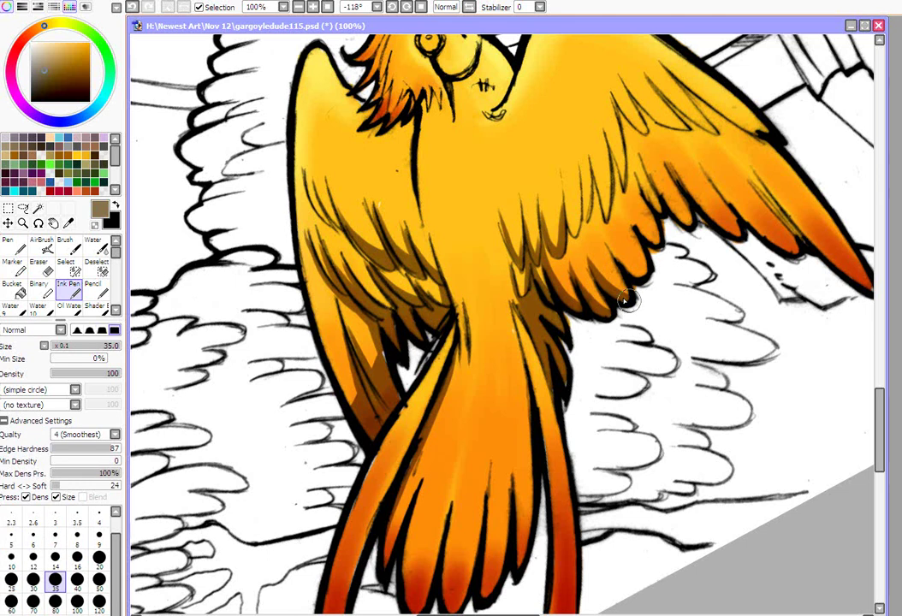
{"action": "left_click_drag", "start_coordinate": [624, 255], "coordinate": [647, 278]}
{"action": "left_click_drag", "start_coordinate": [641, 224], "coordinate": [660, 246]}
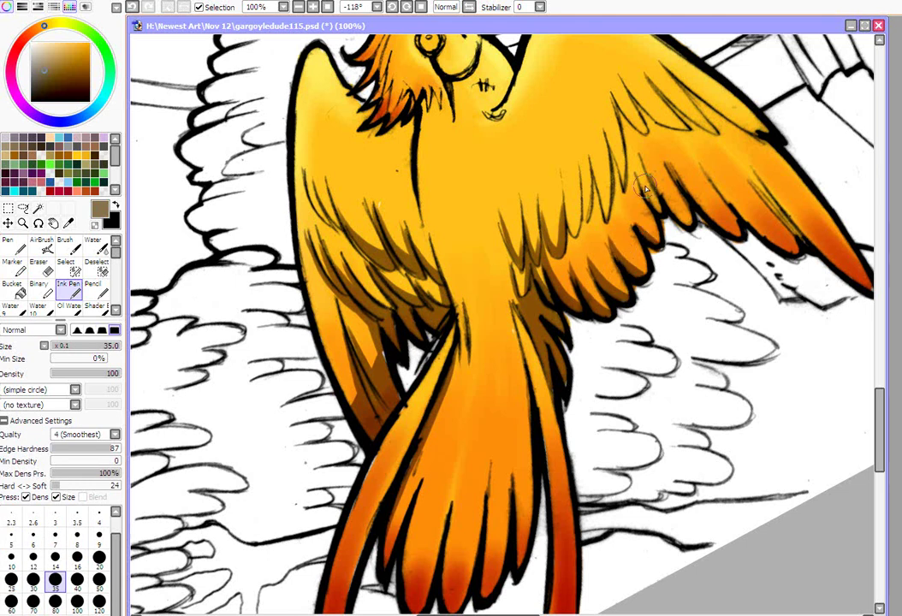
{"action": "left_click_drag", "start_coordinate": [654, 182], "coordinate": [668, 223]}
{"action": "left_click_drag", "start_coordinate": [652, 171], "coordinate": [690, 221]}
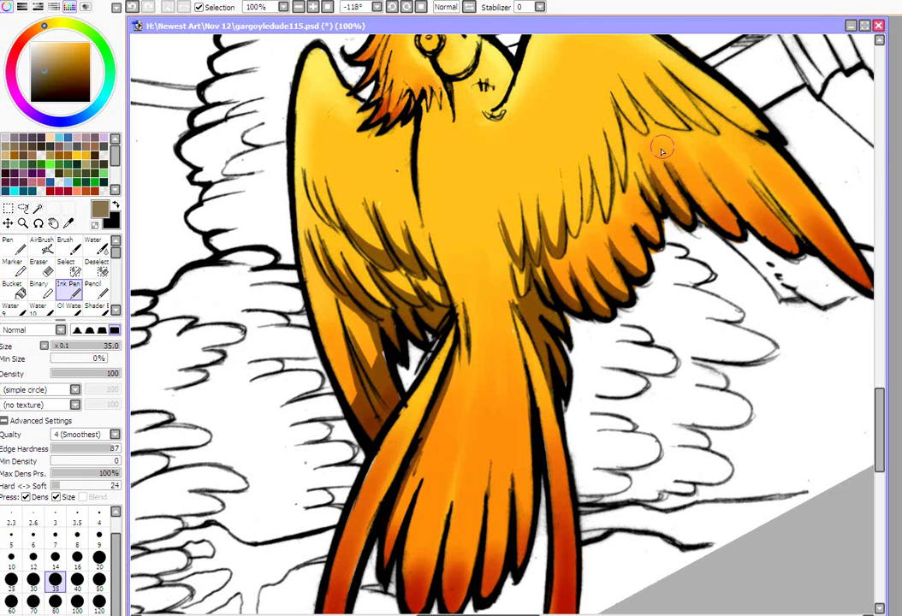
{"action": "left_click_drag", "start_coordinate": [667, 155], "coordinate": [723, 225]}
Step: Add a brown shadow along the body line below the crest, where the far wing meets the body, and tidy it with the Eraser
{"action": "left_click_drag", "start_coordinate": [878, 395], "coordinate": [874, 372]}
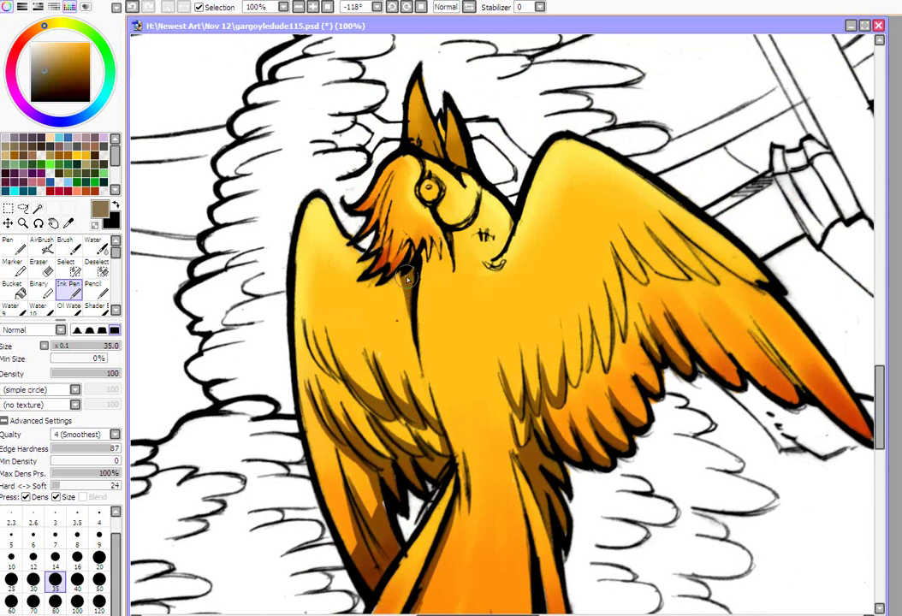
{"action": "mouse_move", "coordinate": [404, 277]}
{"action": "left_mouse_down"}
{"action": "mouse_move", "coordinate": [417, 367]}
{"action": "mouse_move", "coordinate": [444, 431]}
{"action": "left_mouse_up"}
{"action": "left_click", "coordinate": [38, 267]}
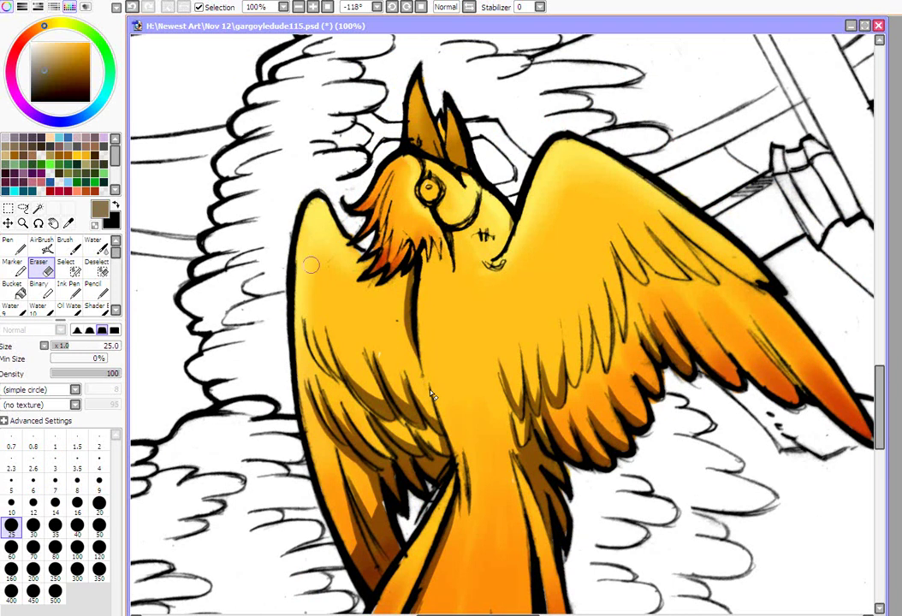
Step: Return to the Ink Pen and shade the lower half of the beak and the eye with brown
{"action": "left_click", "coordinate": [70, 289]}
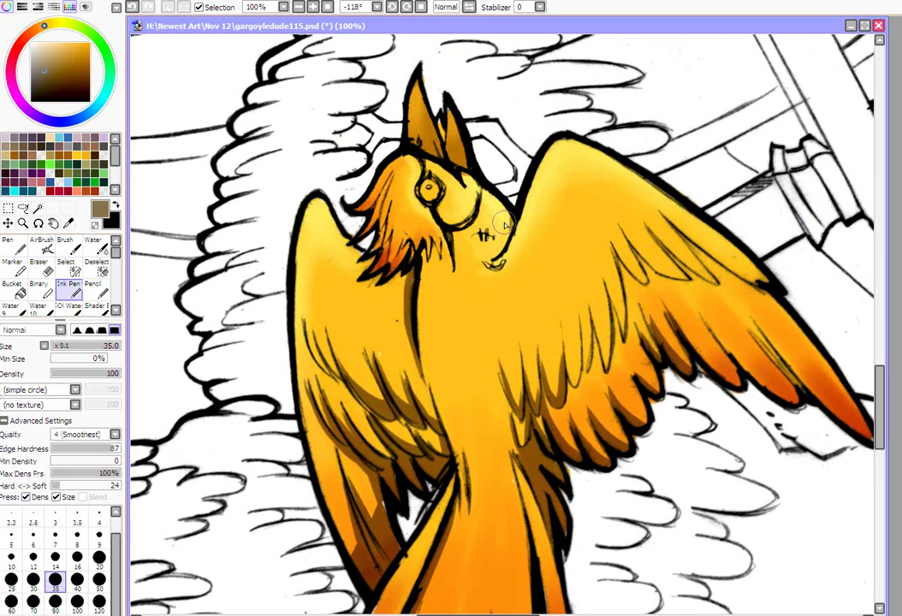
{"action": "left_click_drag", "start_coordinate": [440, 122], "coordinate": [451, 159]}
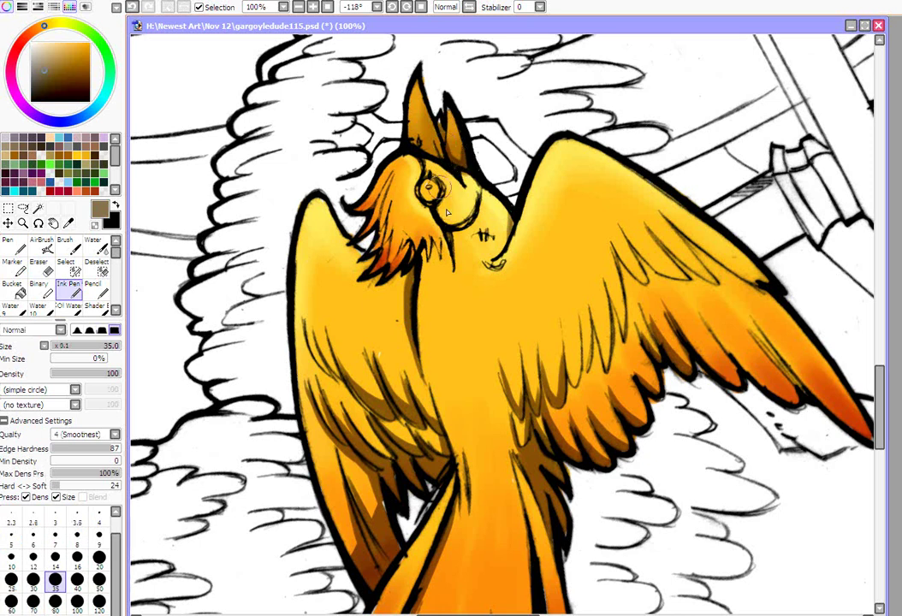
{"action": "left_click_drag", "start_coordinate": [427, 187], "coordinate": [430, 197]}
Step: Shade the near tail streamer with brown, from its end at the page edge down toward the body
{"action": "left_click", "coordinate": [38, 224]}
{"action": "left_click_drag", "start_coordinate": [673, 386], "coordinate": [459, 473]}
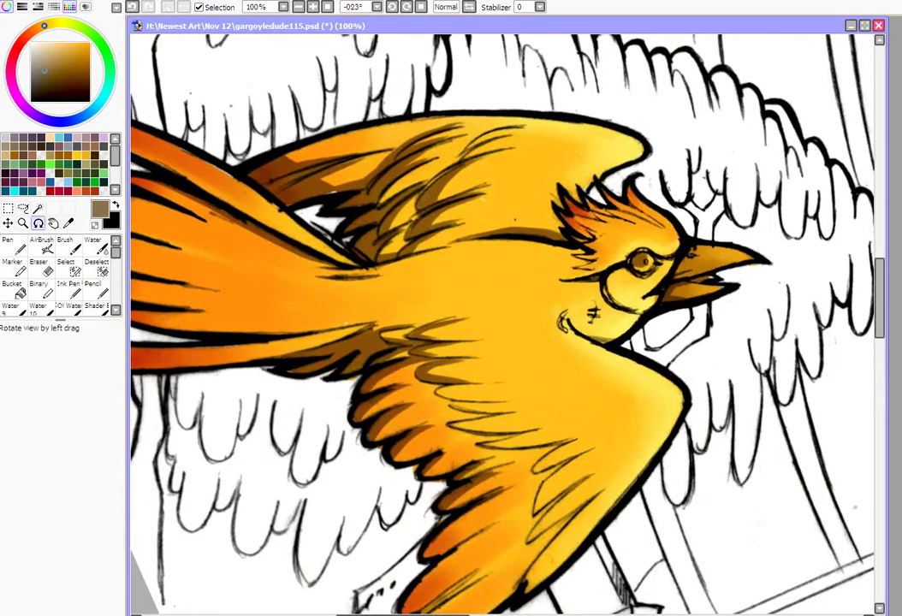
{"action": "key", "text": "Page_Down"}
{"action": "key", "text": "Page_Down"}
{"action": "scroll", "coordinate": [152, 284], "scroll_direction": "up", "scroll_amount": 2}
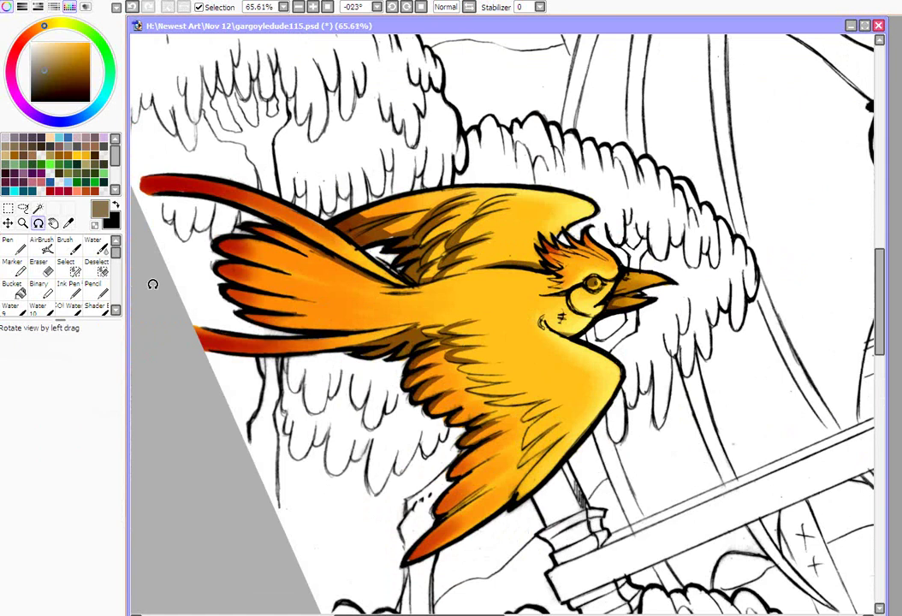
{"action": "left_click_drag", "start_coordinate": [411, 469], "coordinate": [223, 377]}
{"action": "left_click_drag", "start_coordinate": [879, 259], "coordinate": [878, 235]}
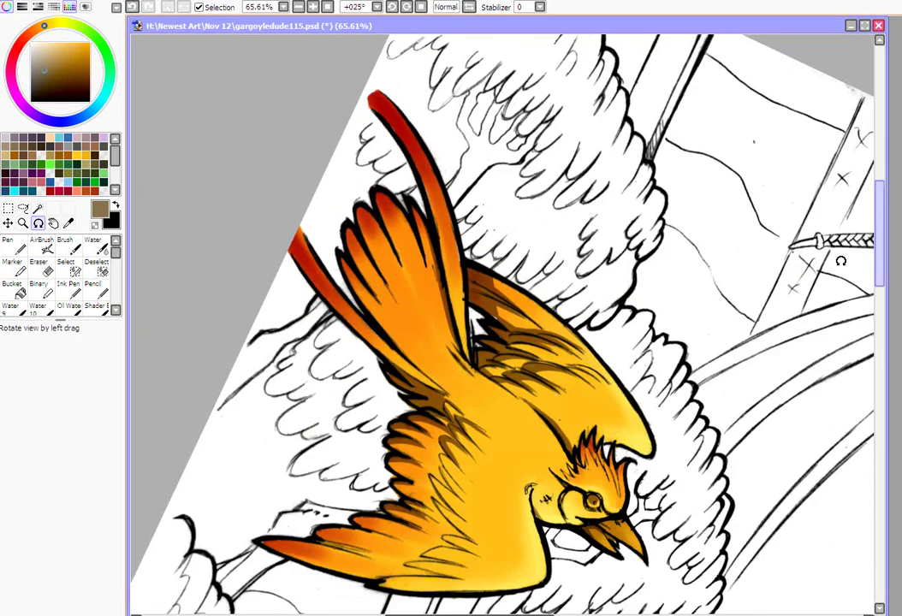
{"action": "mouse_move", "coordinate": [677, 401]}
{"action": "left_mouse_down"}
{"action": "mouse_move", "coordinate": [173, 338]}
{"action": "mouse_move", "coordinate": [164, 290]}
{"action": "left_mouse_up"}
{"action": "left_click", "coordinate": [69, 291]}
{"action": "left_click_drag", "start_coordinate": [328, 179], "coordinate": [353, 246]}
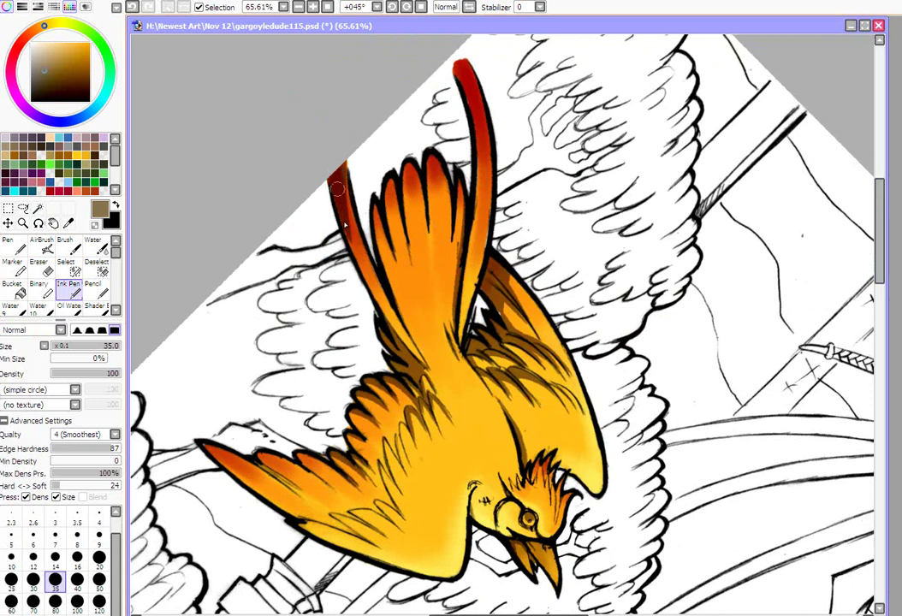
{"action": "left_click_drag", "start_coordinate": [344, 185], "coordinate": [358, 259]}
{"action": "mouse_move", "coordinate": [346, 210]}
{"action": "left_mouse_down"}
{"action": "mouse_move", "coordinate": [363, 275]}
{"action": "mouse_move", "coordinate": [354, 260]}
{"action": "left_mouse_up"}
{"action": "left_click_drag", "start_coordinate": [342, 182], "coordinate": [359, 275]}
Step: Shade the far tail streamer with brown, from its rounded tip down toward the base of the tail
{"action": "left_click_drag", "start_coordinate": [461, 66], "coordinate": [476, 175]}
{"action": "mouse_move", "coordinate": [470, 73]}
{"action": "left_mouse_down"}
{"action": "mouse_move", "coordinate": [487, 168]}
{"action": "mouse_move", "coordinate": [486, 143]}
{"action": "mouse_move", "coordinate": [474, 195]}
{"action": "left_mouse_up"}
{"action": "left_click_drag", "start_coordinate": [480, 126], "coordinate": [474, 217]}
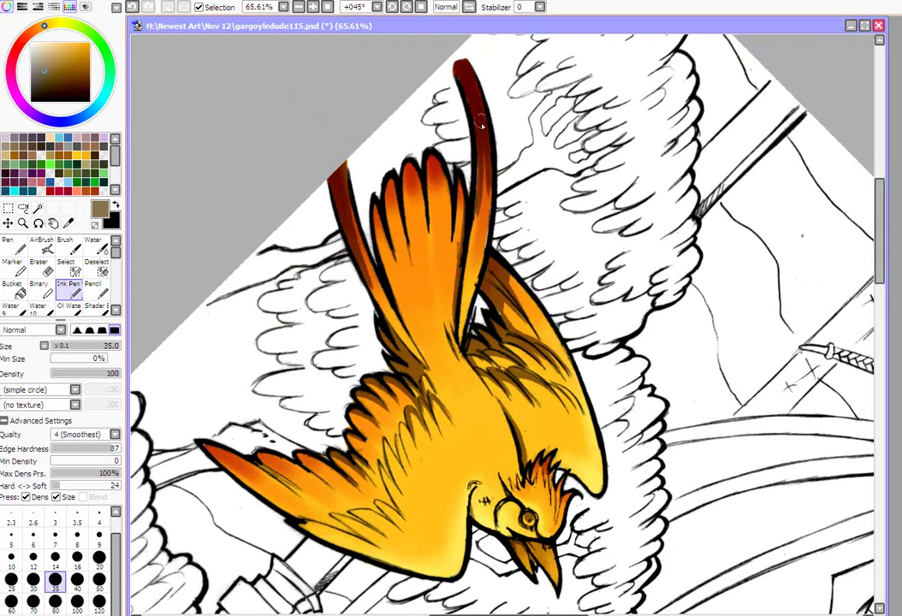
{"action": "left_click_drag", "start_coordinate": [484, 149], "coordinate": [468, 250]}
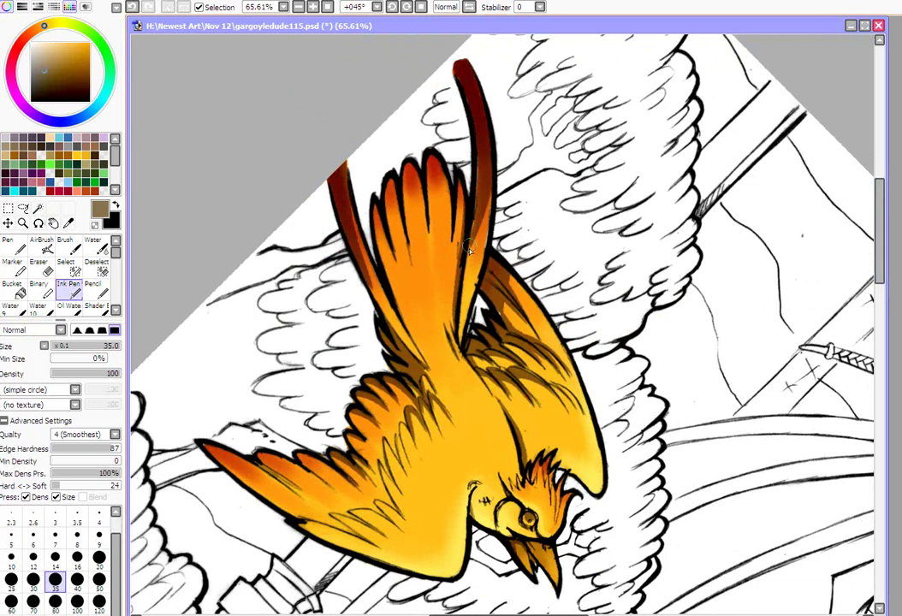
Step: Trim the brown shadow on the far streamer beside the tail with the Eraser at size 25
{"action": "left_click", "coordinate": [39, 224]}
{"action": "mouse_move", "coordinate": [684, 161]}
{"action": "left_mouse_down"}
{"action": "mouse_move", "coordinate": [276, 301]}
{"action": "mouse_move", "coordinate": [276, 368]}
{"action": "left_mouse_up"}
{"action": "key", "text": "e"}
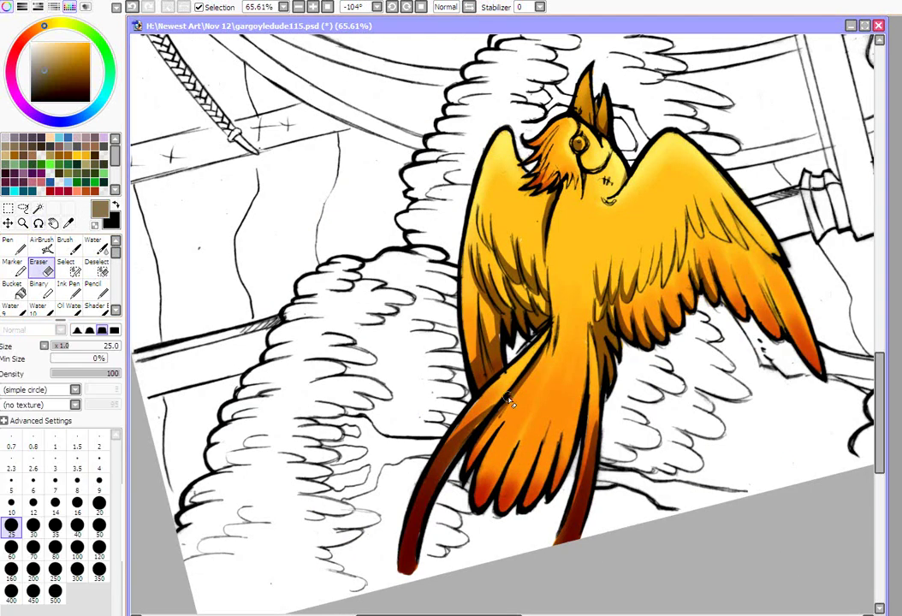
{"action": "left_click_drag", "start_coordinate": [506, 406], "coordinate": [458, 435]}
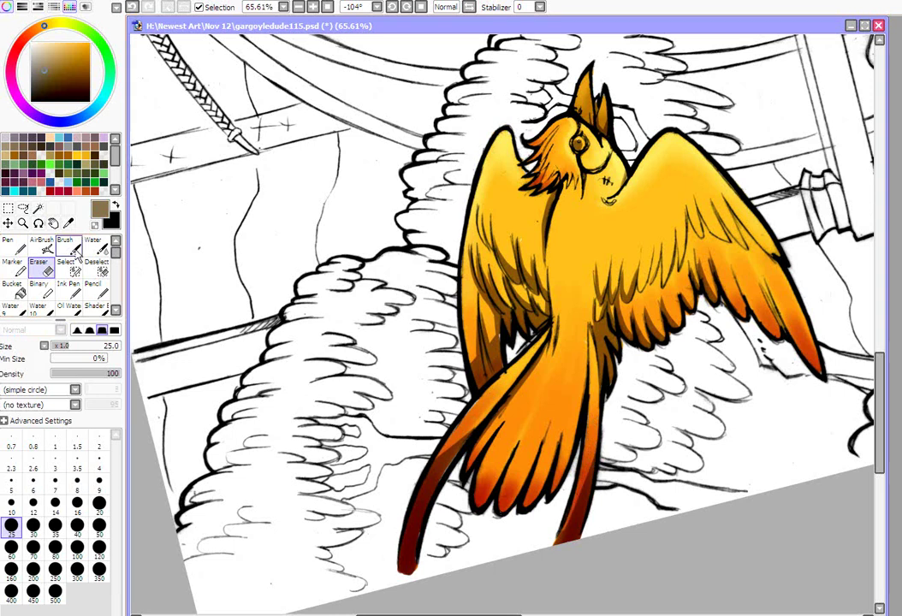
Step: Return to the Ink Pen and add brown shadows to the near streamer and the tail feathers
{"action": "left_click", "coordinate": [74, 291]}
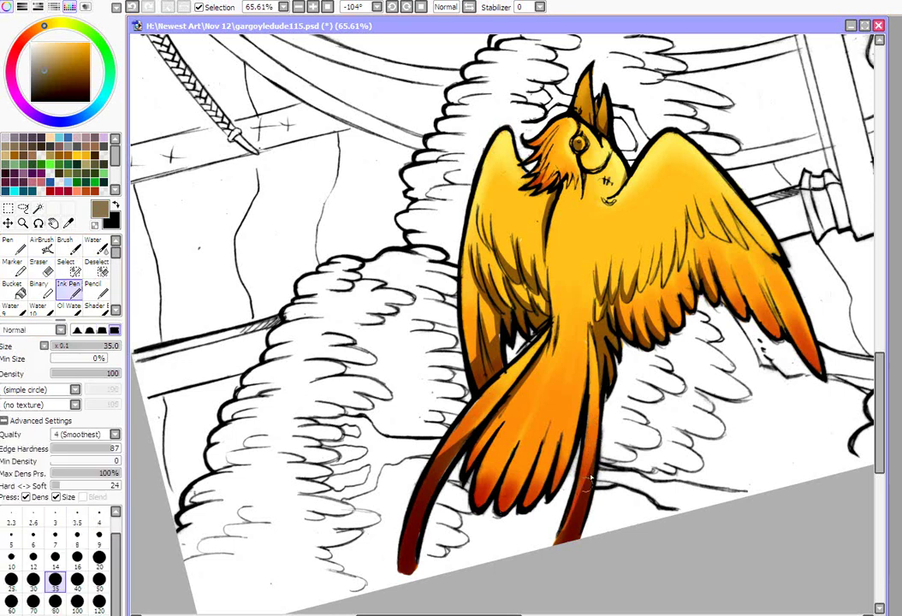
{"action": "left_click_drag", "start_coordinate": [596, 431], "coordinate": [576, 512]}
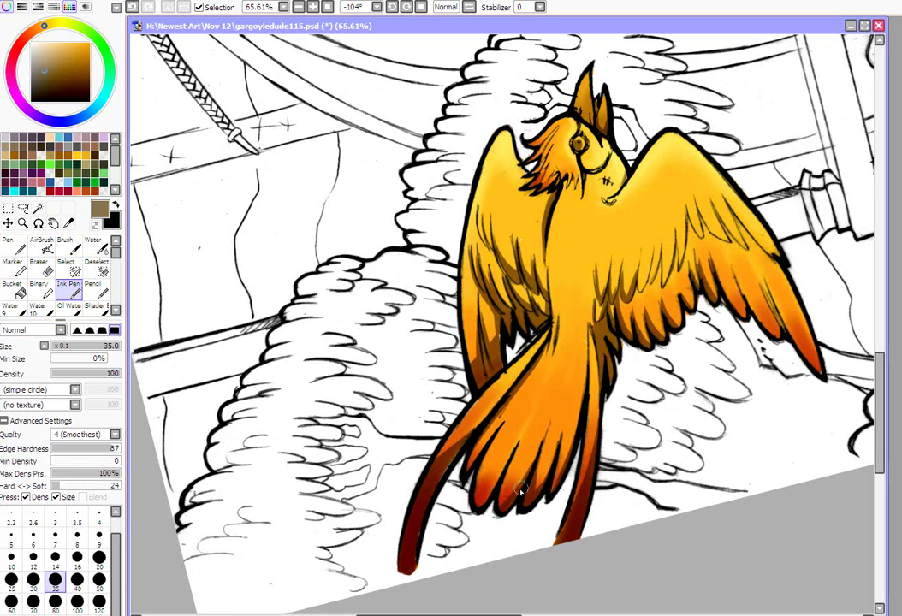
{"action": "left_click", "coordinate": [38, 223]}
{"action": "left_click_drag", "start_coordinate": [667, 338], "coordinate": [396, 532]}
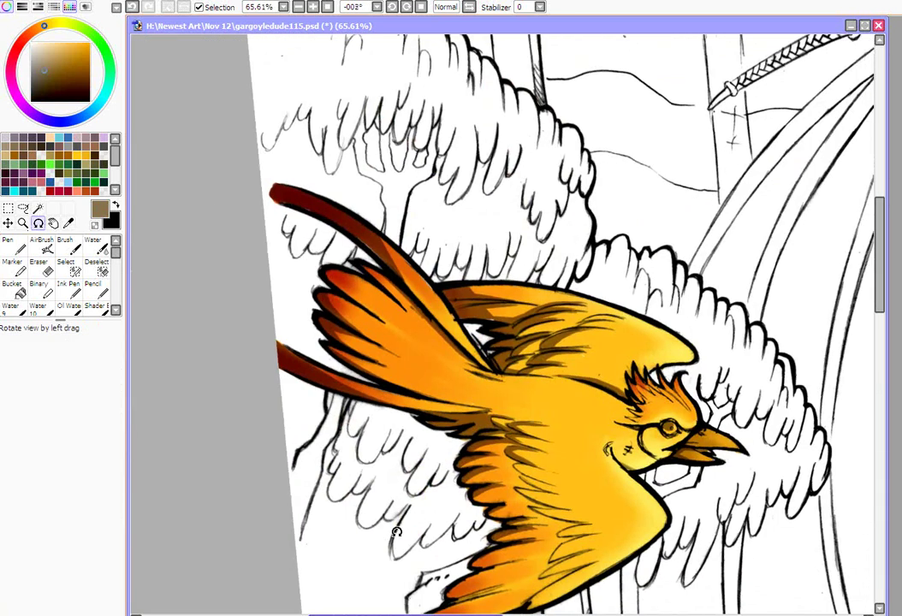
{"action": "left_click_drag", "start_coordinate": [406, 613], "coordinate": [426, 614]}
{"action": "scroll", "coordinate": [817, 291], "scroll_direction": "down", "scroll_amount": 3}
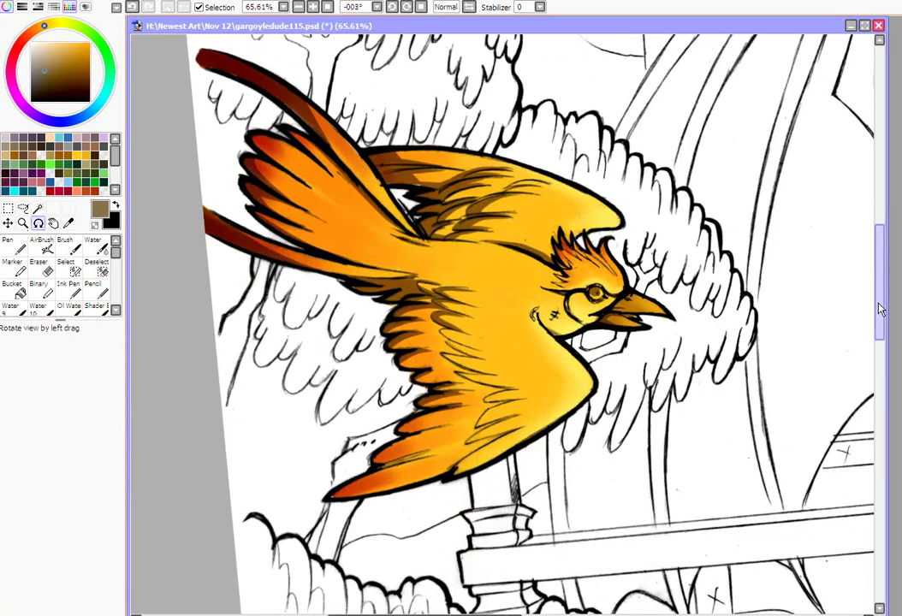
{"action": "key", "text": "End"}
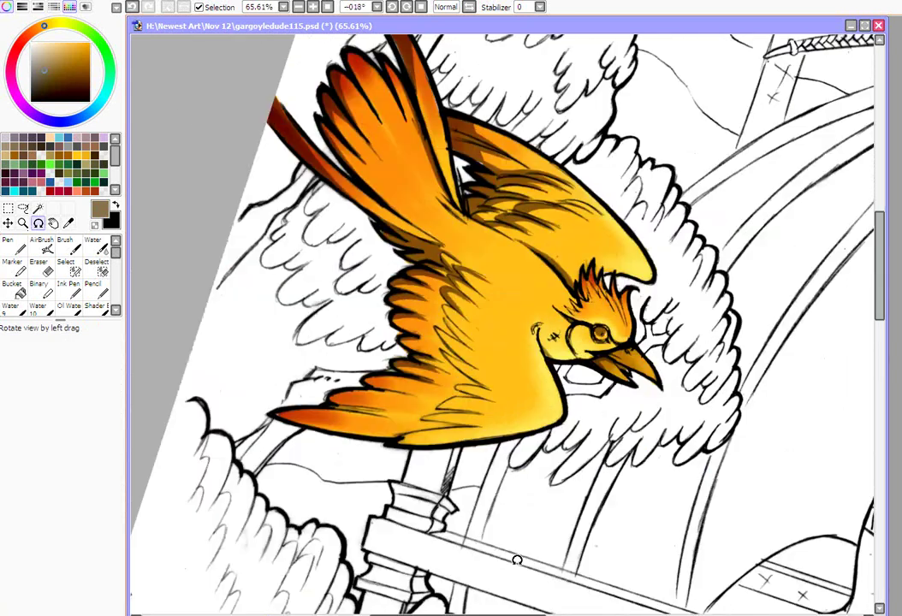
{"action": "key", "text": "Home"}
Step: Switch to the Eraser and set its size to 40 and its density to 11
{"action": "left_click", "coordinate": [47, 270]}
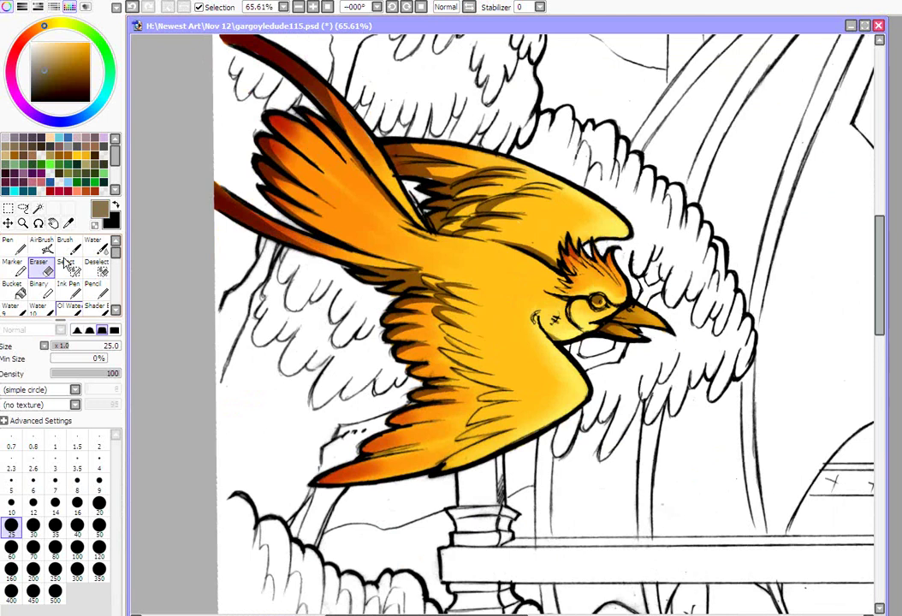
{"action": "left_click", "coordinate": [39, 223]}
{"action": "mouse_move", "coordinate": [273, 128]}
{"action": "left_mouse_down"}
{"action": "mouse_move", "coordinate": [250, 161]}
{"action": "mouse_move", "coordinate": [471, 448]}
{"action": "mouse_move", "coordinate": [432, 449]}
{"action": "left_mouse_up"}
{"action": "left_click", "coordinate": [44, 270]}
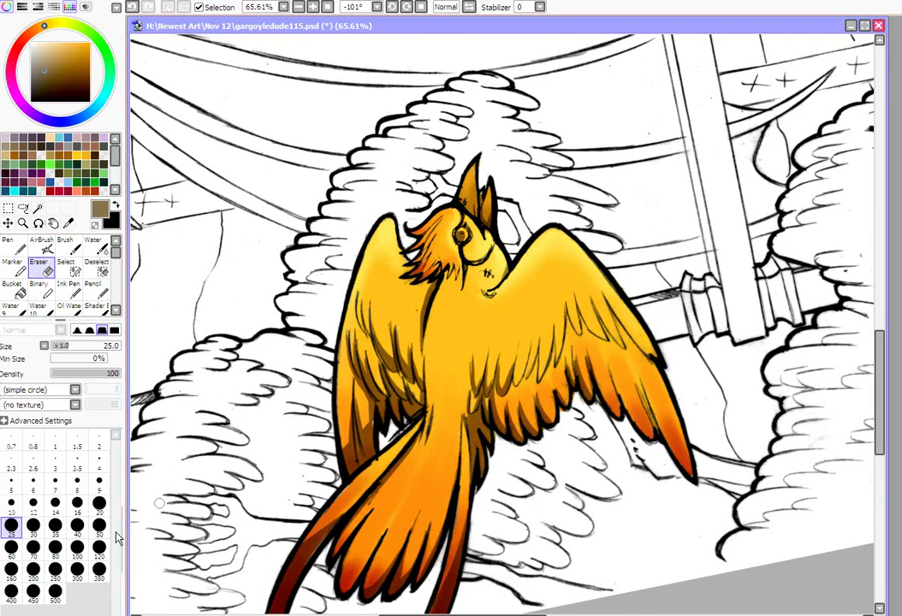
{"action": "left_click", "coordinate": [55, 546]}
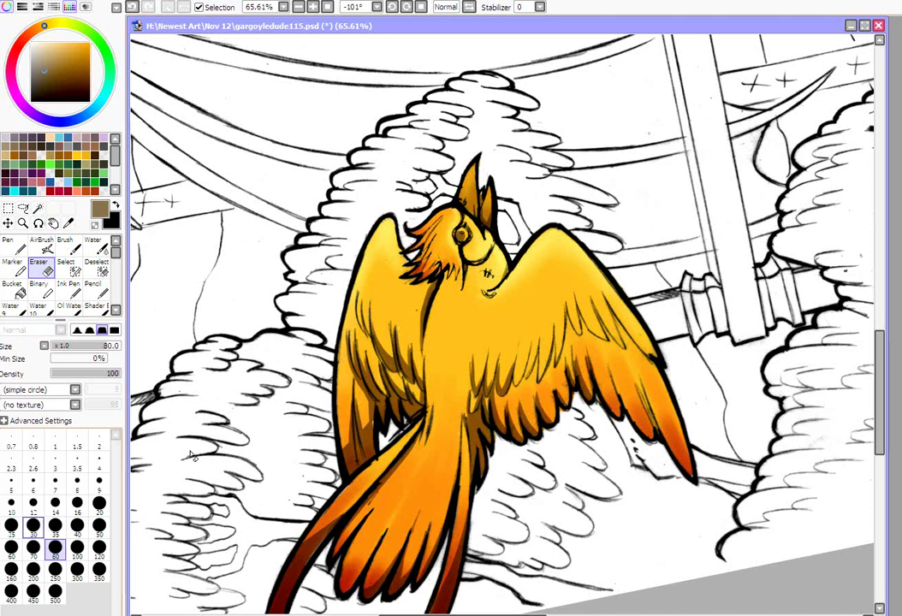
{"action": "left_click", "coordinate": [11, 546]}
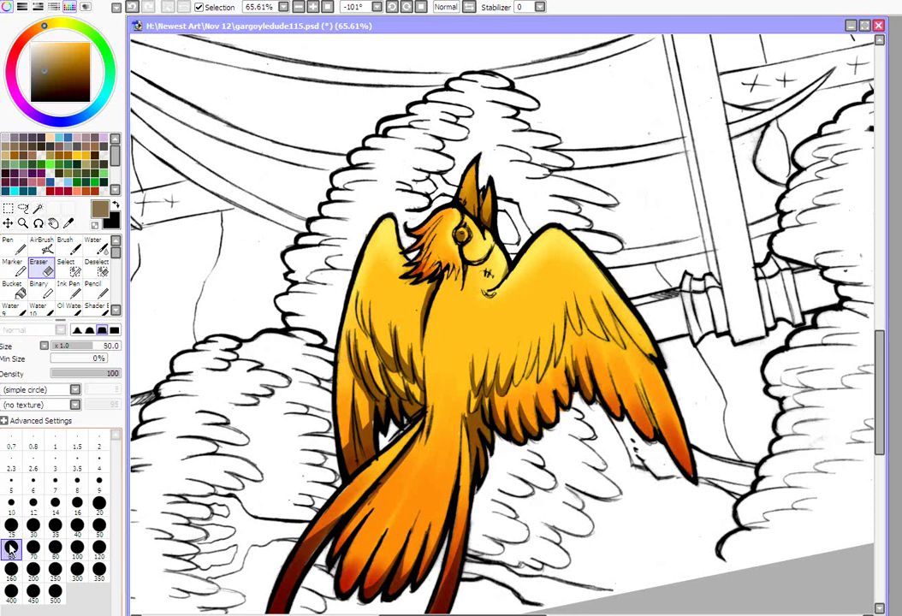
{"action": "left_click", "coordinate": [99, 503]}
{"action": "left_click", "coordinate": [35, 527]}
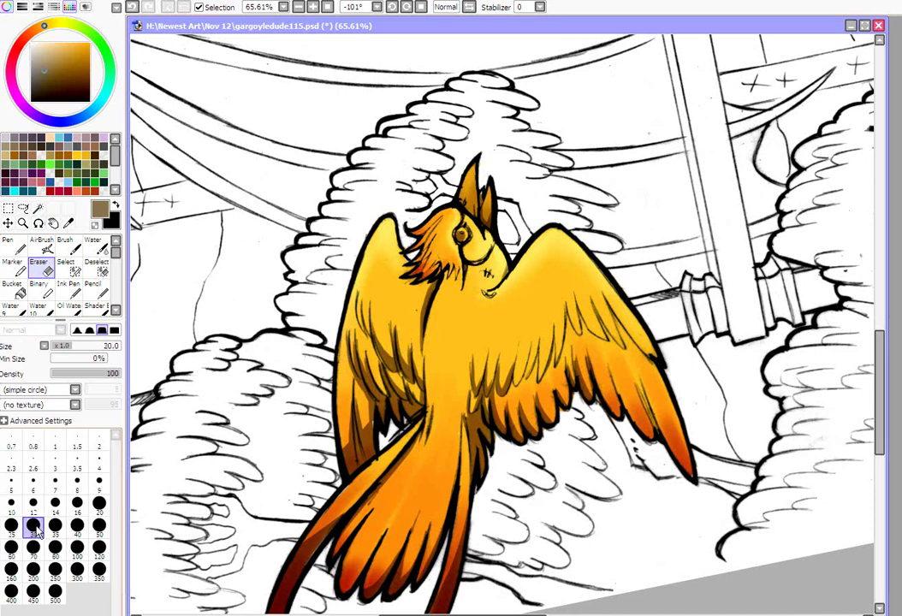
{"action": "left_click", "coordinate": [77, 525]}
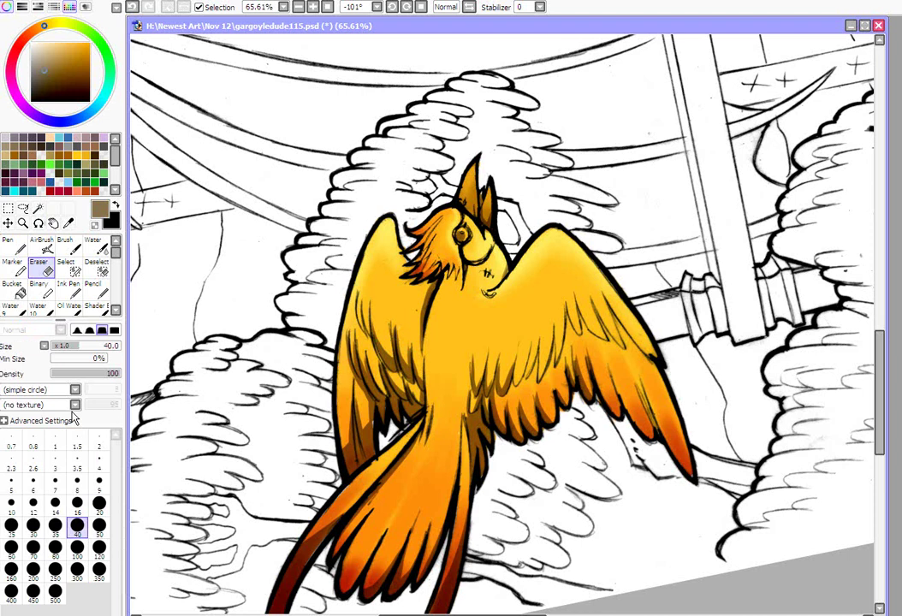
{"action": "left_click_drag", "start_coordinate": [111, 379], "coordinate": [60, 383]}
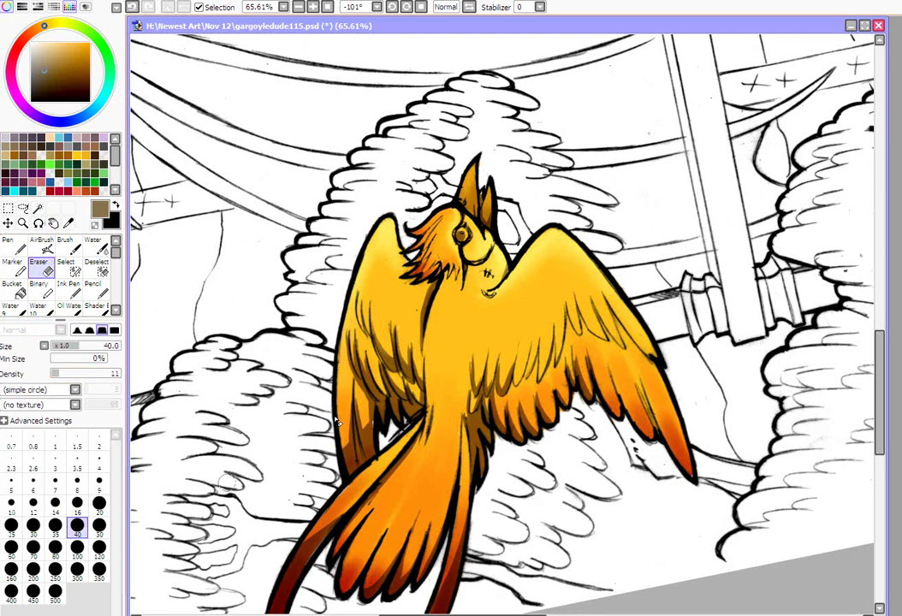
Step: Lightly fade the bird's brown shadows with the Eraser, setting Hard <-> Soft to 158 and enlarging the brush to 100
{"action": "key", "text": "]"}
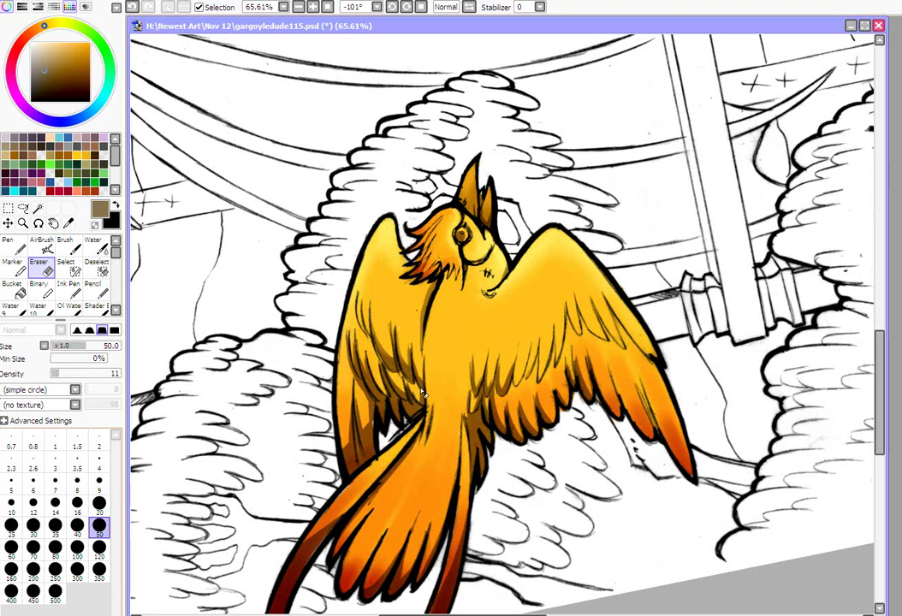
{"action": "key", "text": "bracketright"}
{"action": "key", "text": "bracketright"}
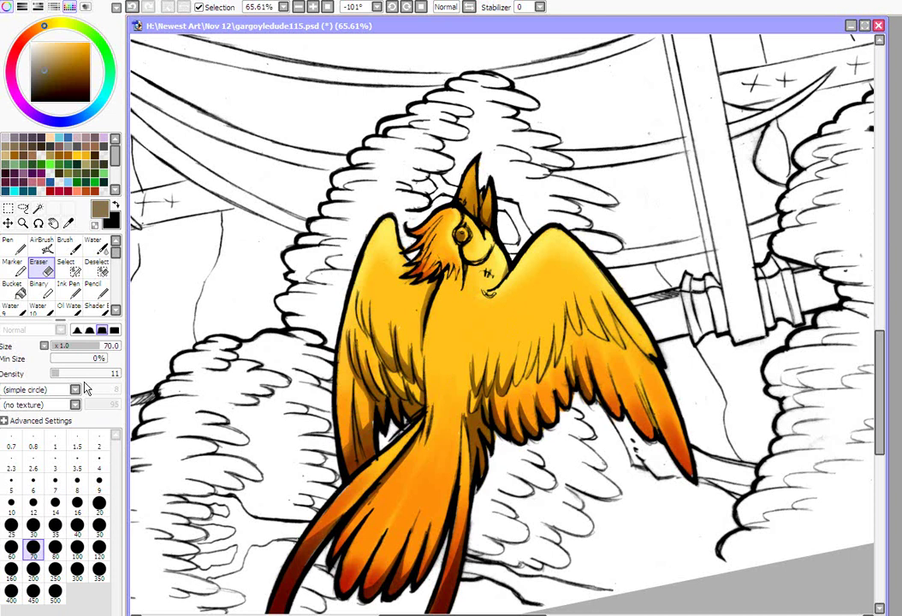
{"action": "left_click", "coordinate": [7, 420]}
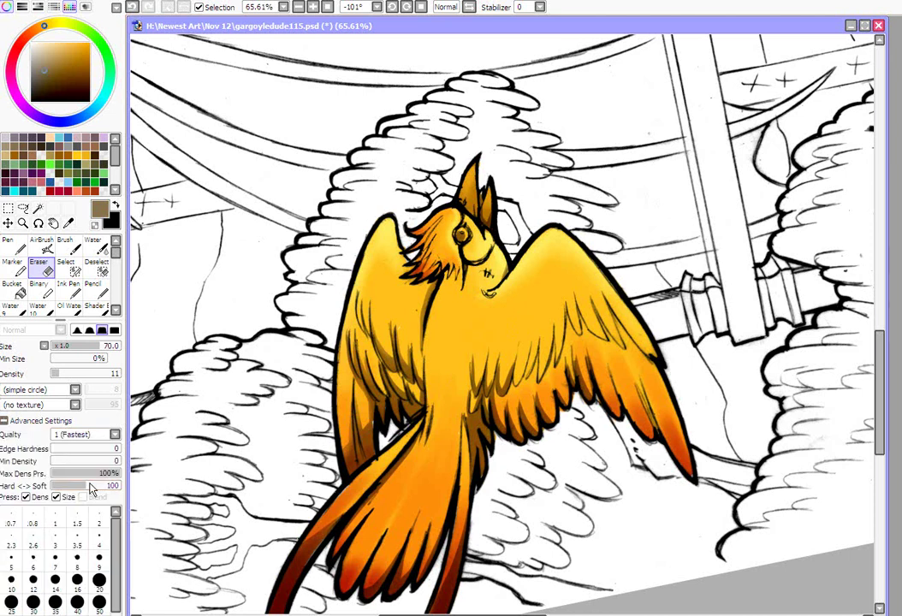
{"action": "left_click_drag", "start_coordinate": [93, 486], "coordinate": [106, 486]}
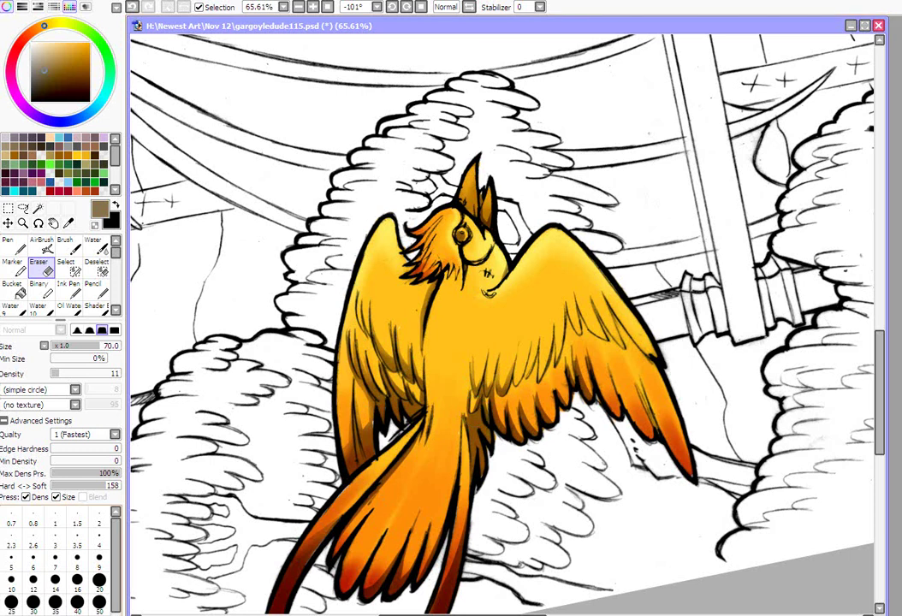
{"action": "key", "text": "bracketright"}
{"action": "key", "text": "bracketright"}
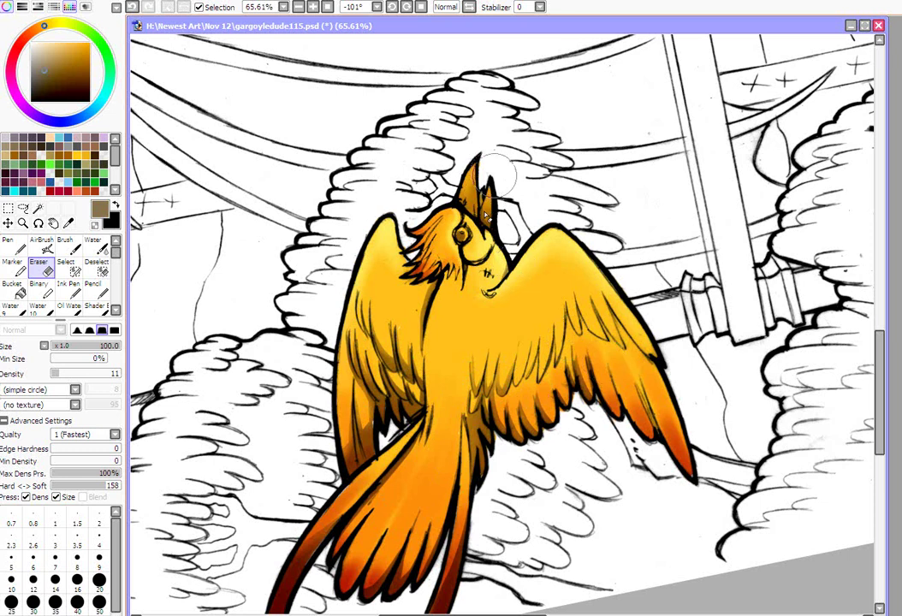
Step: Soften the brown shadows on the far wing's base and flight feathers with the Eraser at size 100 and density 11
{"action": "double_click", "coordinate": [39, 224]}
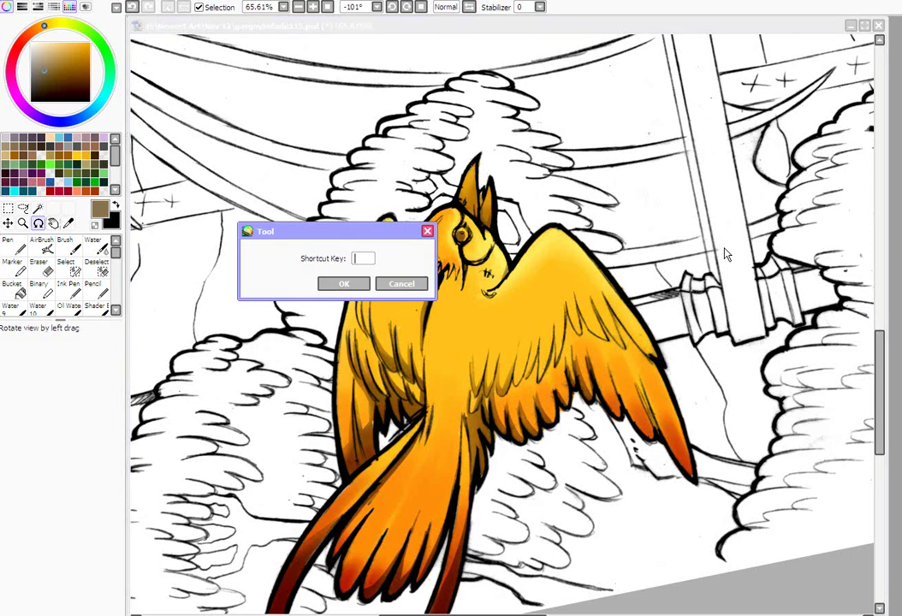
{"action": "left_click", "coordinate": [392, 285]}
{"action": "left_click_drag", "start_coordinate": [592, 215], "coordinate": [510, 450]}
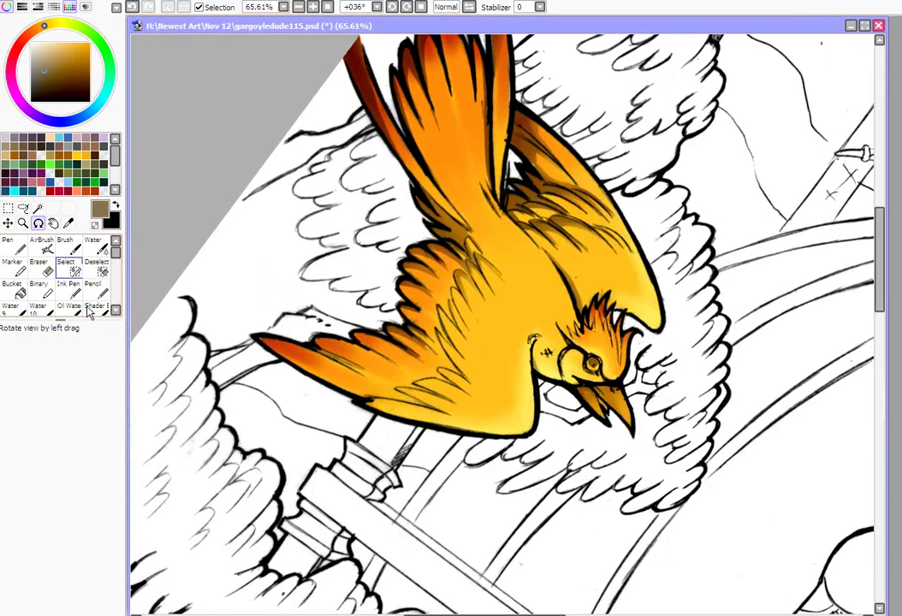
{"action": "key", "text": "e"}
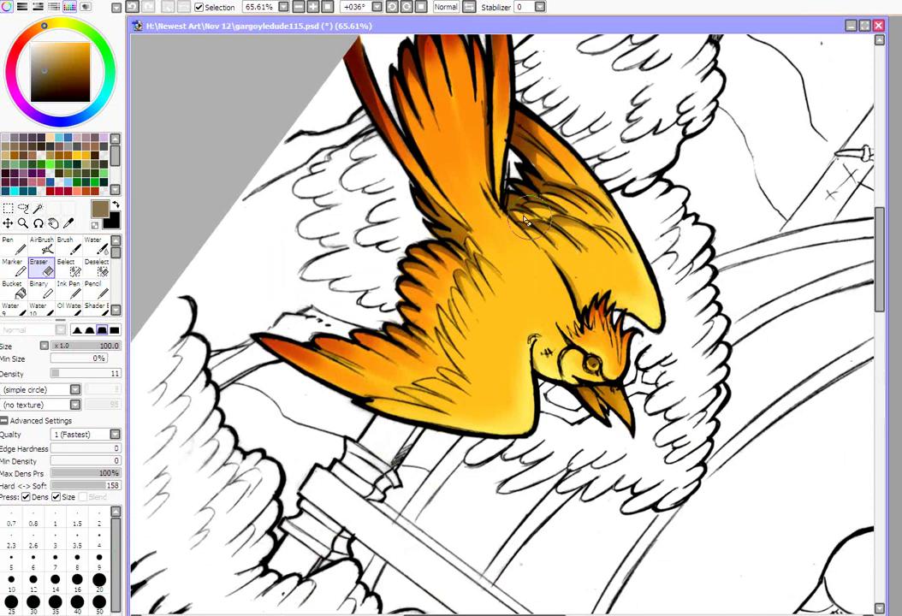
{"action": "left_click_drag", "start_coordinate": [526, 220], "coordinate": [520, 206]}
{"action": "left_click_drag", "start_coordinate": [548, 154], "coordinate": [531, 130]}
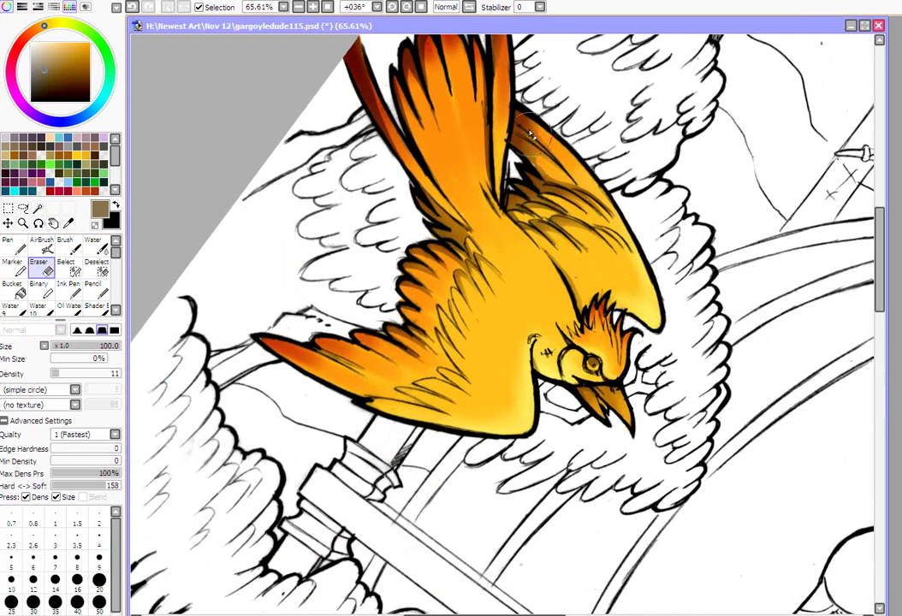
Step: Reduce the Eraser's size to 50 and check the softened shadows across the whole bird
{"action": "mouse_move", "coordinate": [364, 31]}
{"action": "left_mouse_down"}
{"action": "mouse_move", "coordinate": [425, 187]}
{"action": "mouse_move", "coordinate": [376, 31]}
{"action": "left_mouse_up"}
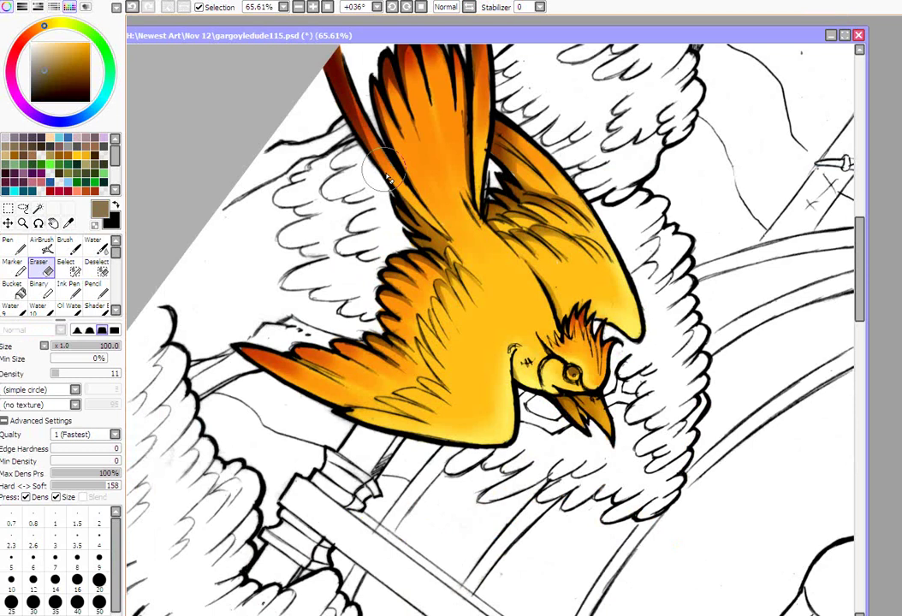
{"action": "left_click", "coordinate": [99, 602]}
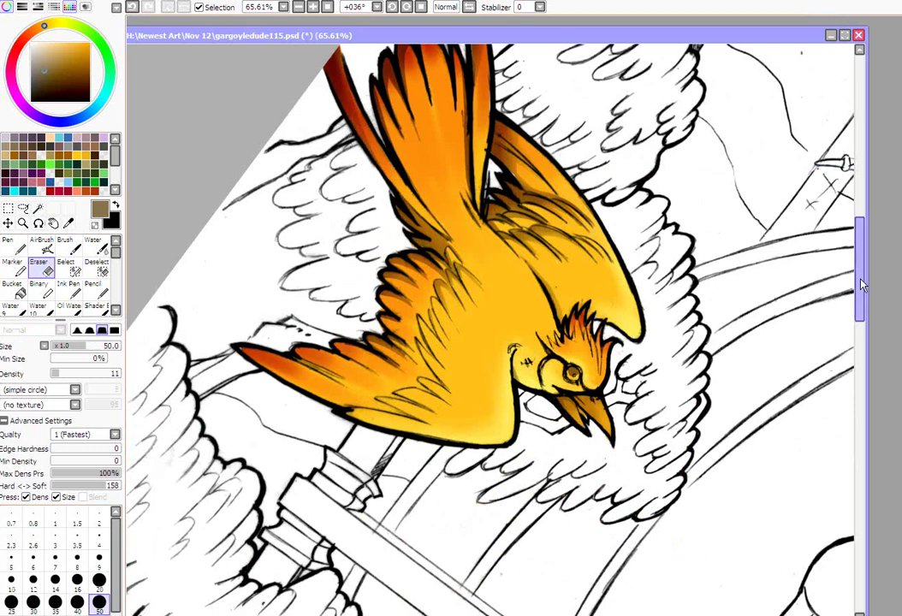
{"action": "left_click_drag", "start_coordinate": [863, 287], "coordinate": [862, 263]}
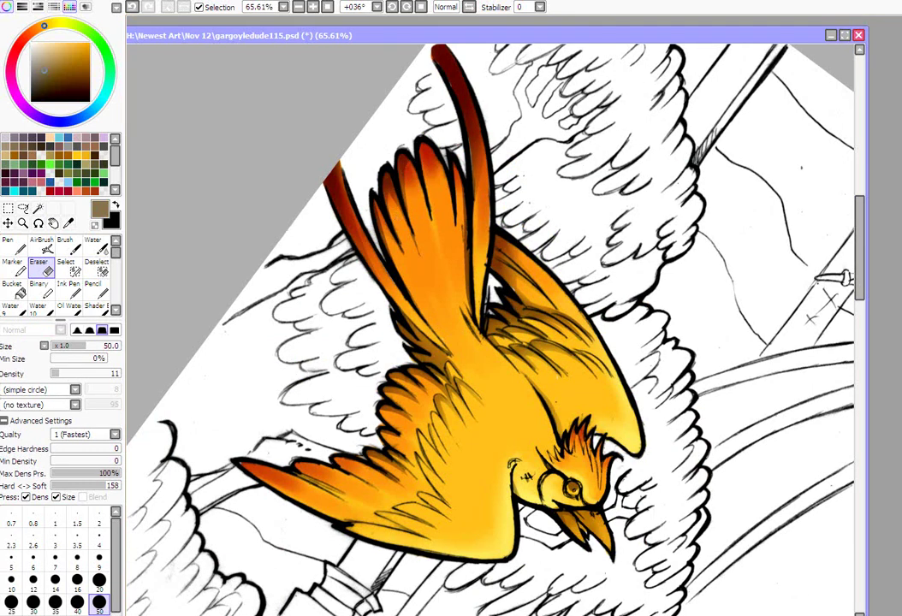
{"action": "scroll", "coordinate": [491, 330], "scroll_direction": "down", "scroll_amount": 3}
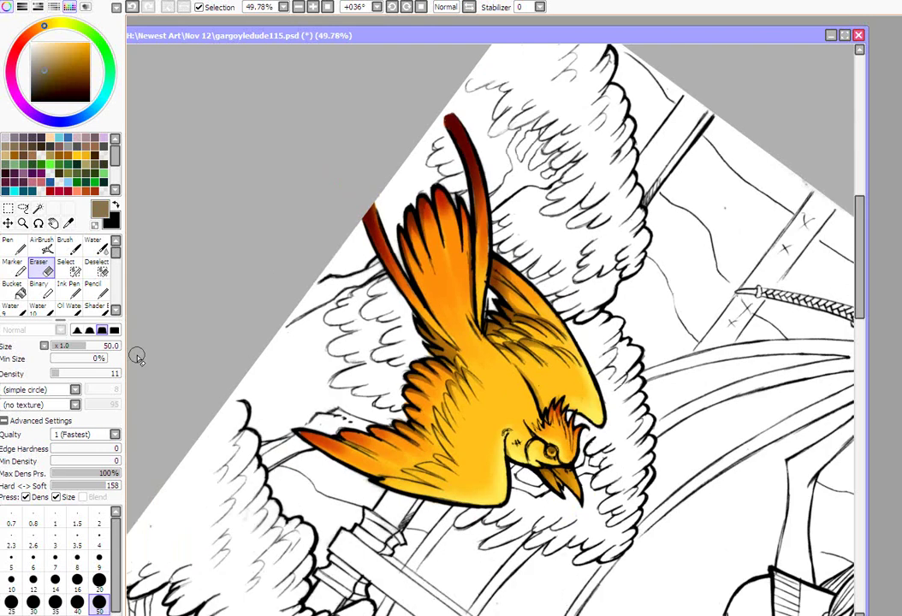
{"action": "key", "text": "alt+space"}
{"action": "left_click_drag", "start_coordinate": [171, 342], "coordinate": [291, 438]}
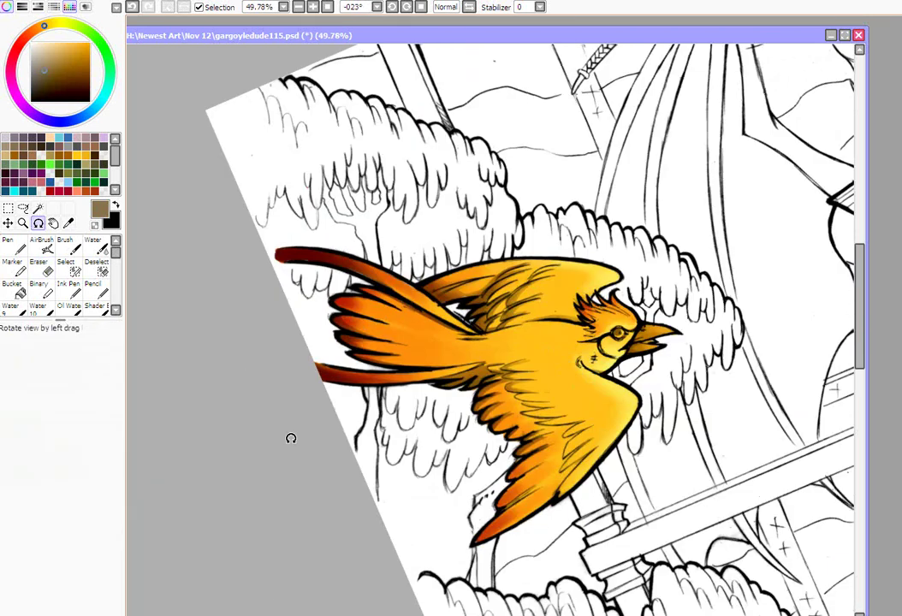
{"action": "left_click_drag", "start_coordinate": [861, 338], "coordinate": [861, 360]}
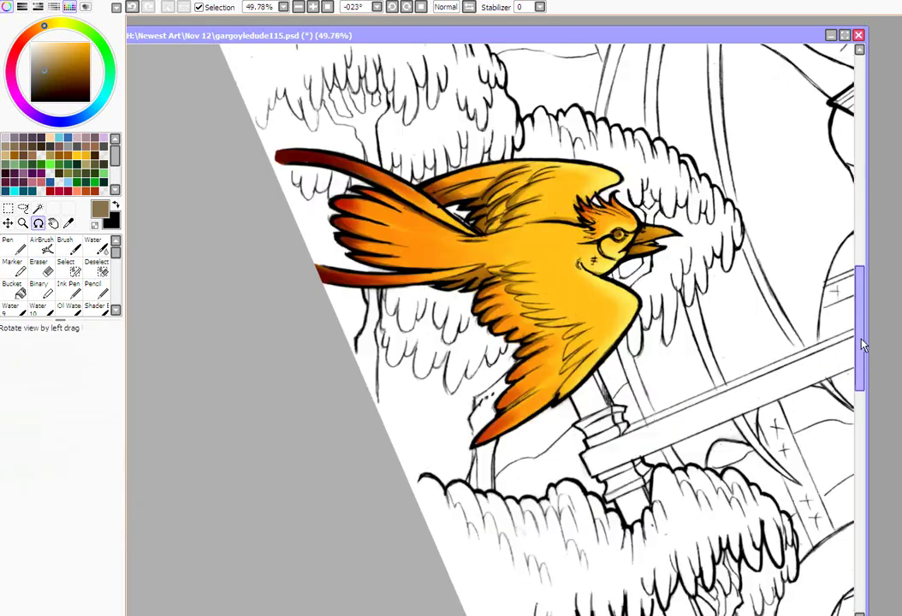
{"action": "key", "text": "Right"}
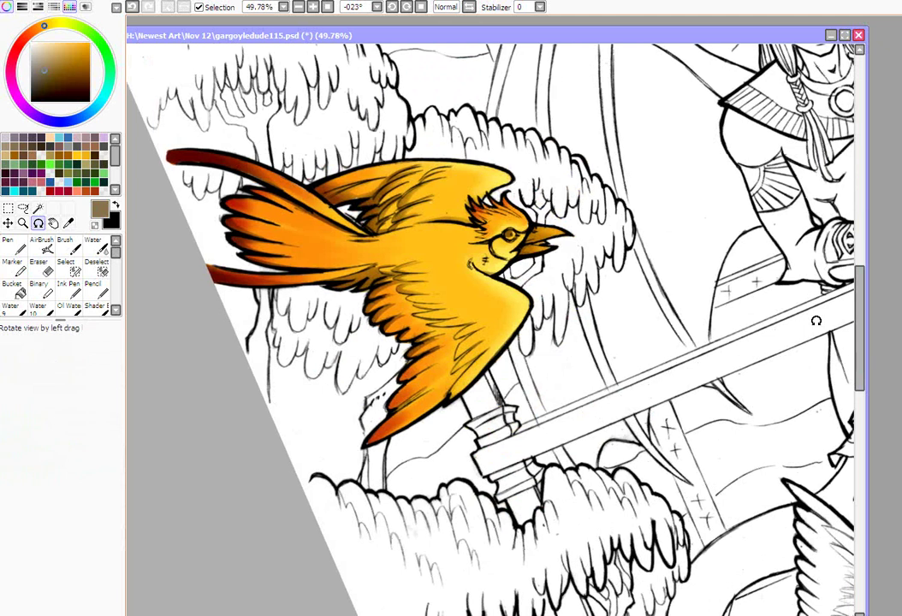
{"action": "left_click_drag", "start_coordinate": [859, 330], "coordinate": [860, 308]}
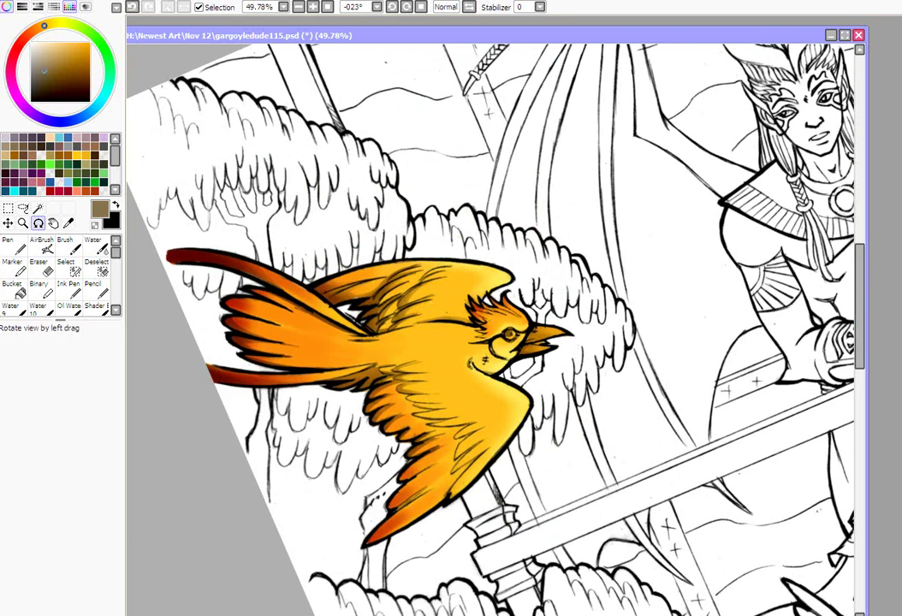
Step: Return to the Ink Pen and choose a pale yellow for highlights on the bird's head
{"action": "left_click", "coordinate": [23, 223]}
{"action": "left_click", "coordinate": [511, 381]}
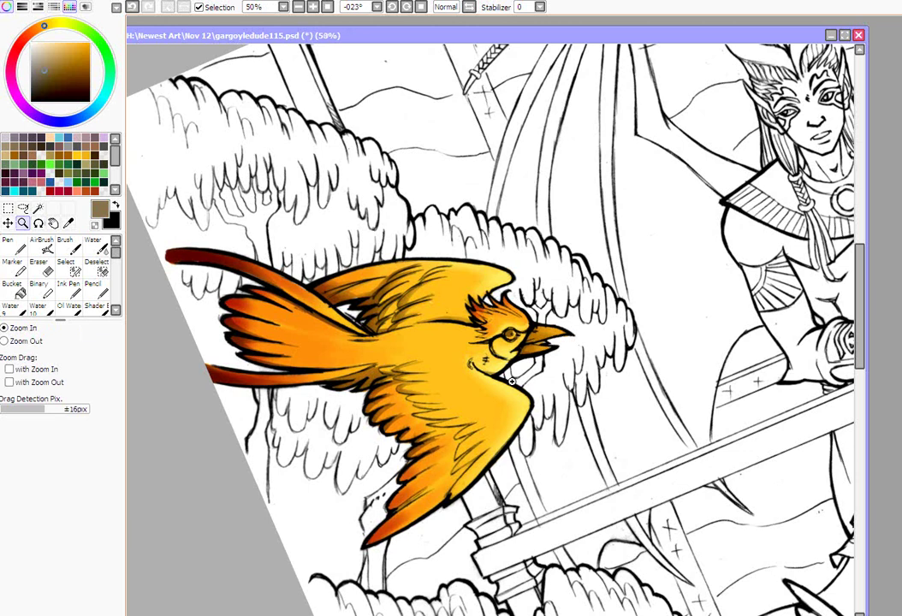
{"action": "left_click", "coordinate": [511, 381]}
{"action": "left_click", "coordinate": [535, 324]}
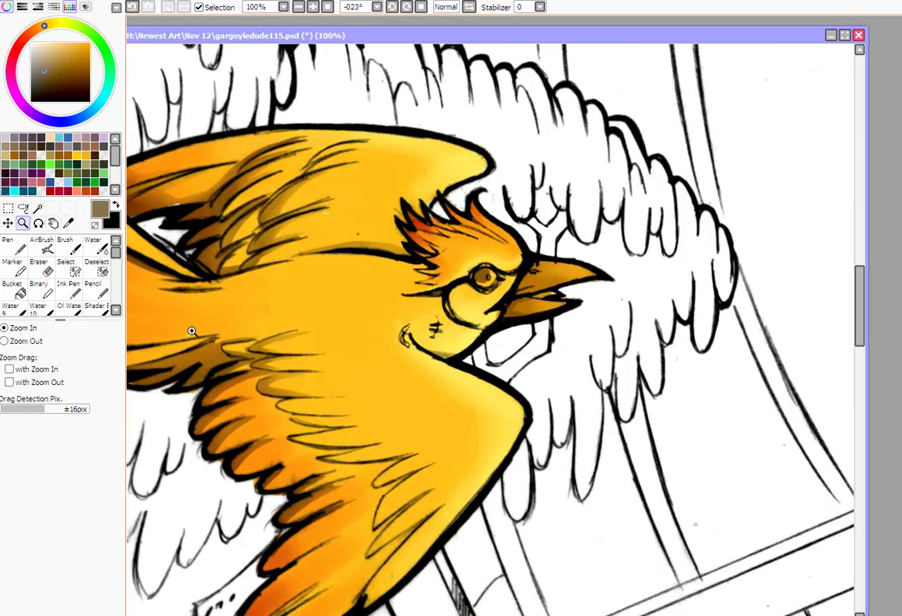
{"action": "left_click", "coordinate": [73, 291]}
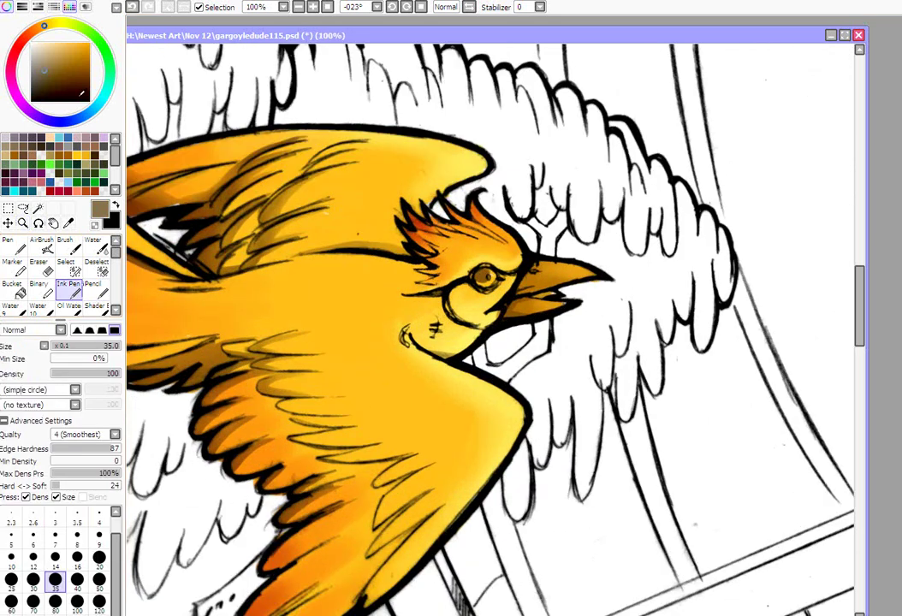
{"action": "left_click", "coordinate": [65, 56]}
{"action": "left_click", "coordinate": [67, 41]}
{"action": "left_click", "coordinate": [56, 24]}
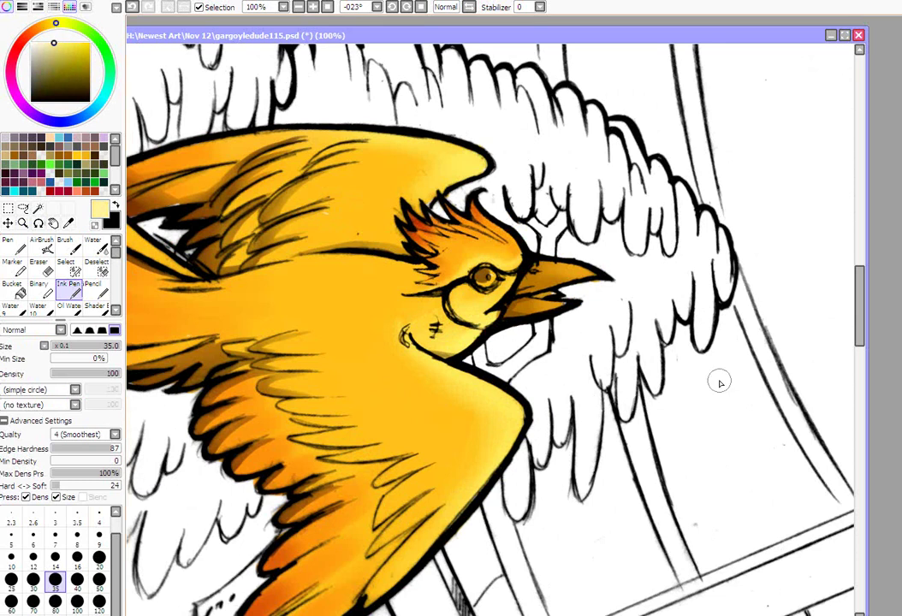
Step: Paint pale yellow highlights on the bird's beak, eye and crest with the Ink Pen at size 30
{"action": "left_click_drag", "start_coordinate": [862, 329], "coordinate": [861, 340]}
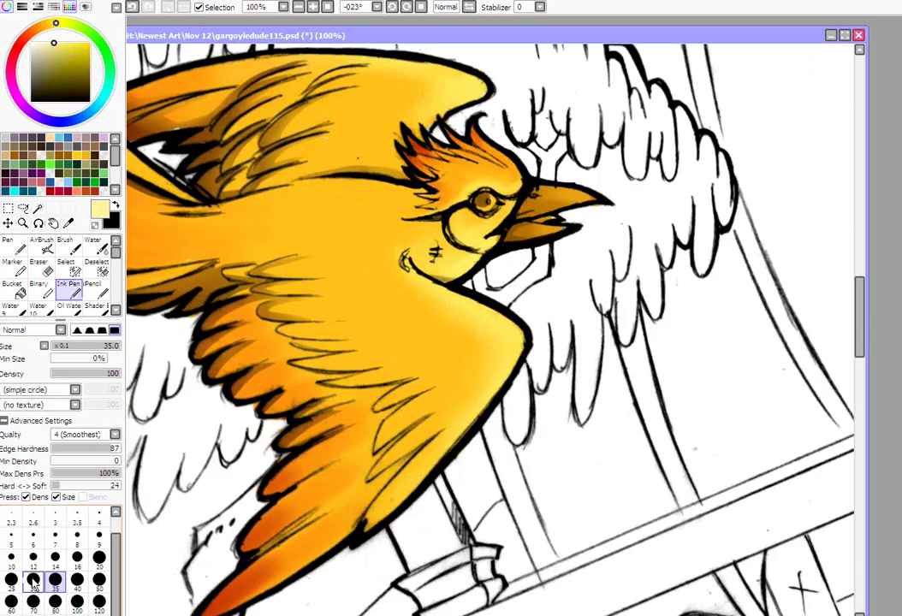
{"action": "left_click", "coordinate": [33, 581]}
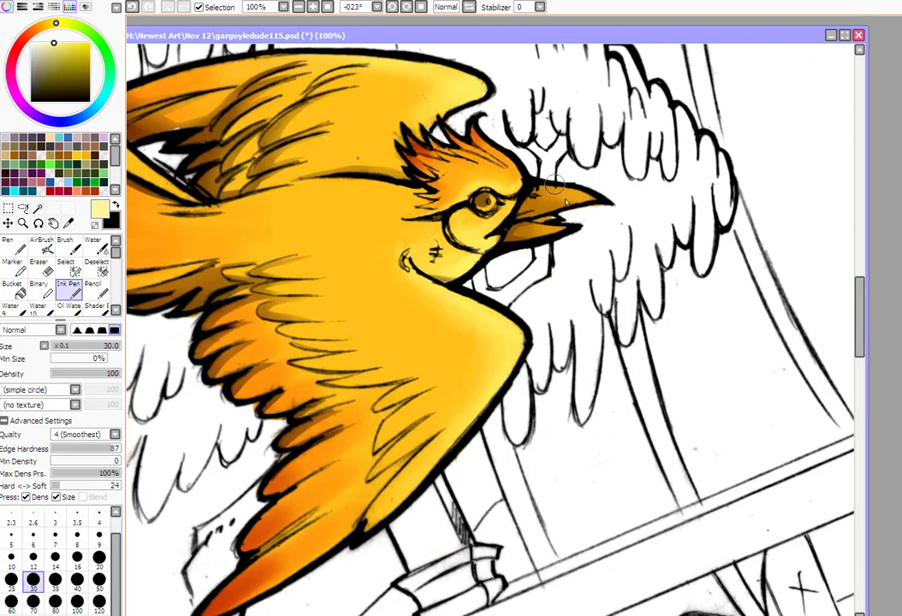
{"action": "left_click_drag", "start_coordinate": [550, 190], "coordinate": [592, 197]}
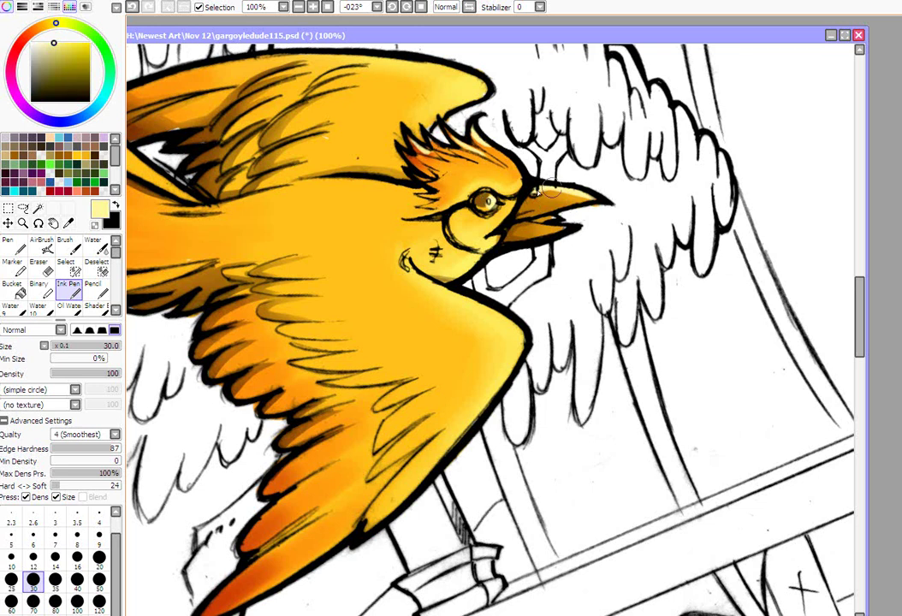
Step: Add a thin pale yellow highlight along the bird's back behind the crest with the Ink Pen at size 20
{"action": "left_click", "coordinate": [38, 224]}
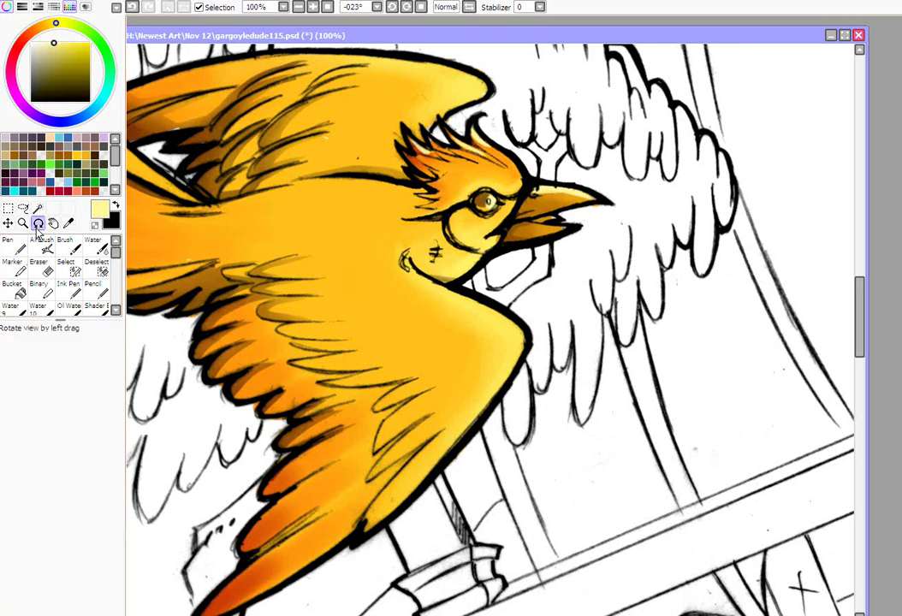
{"action": "left_click_drag", "start_coordinate": [379, 232], "coordinate": [363, 427]}
{"action": "left_click", "coordinate": [74, 293]}
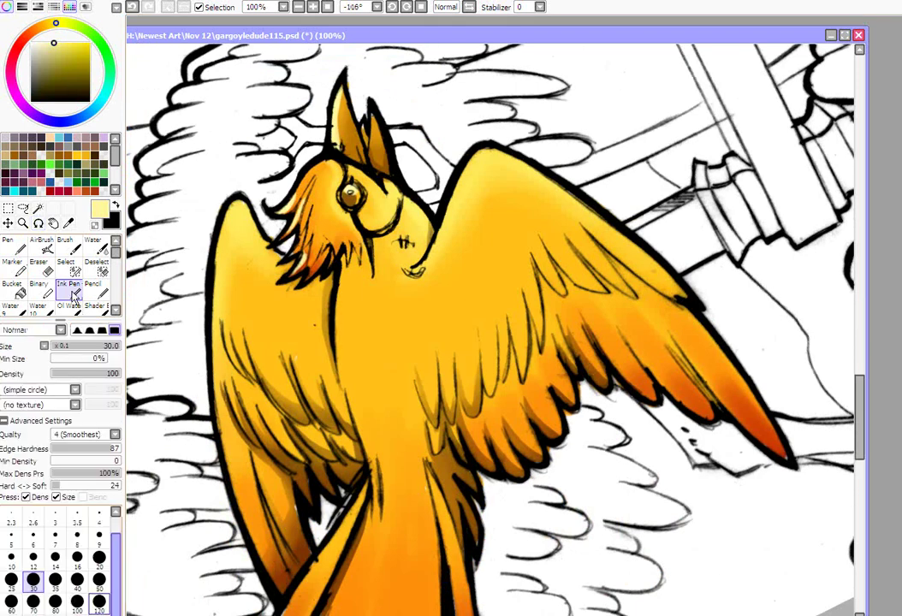
{"action": "left_click", "coordinate": [99, 557]}
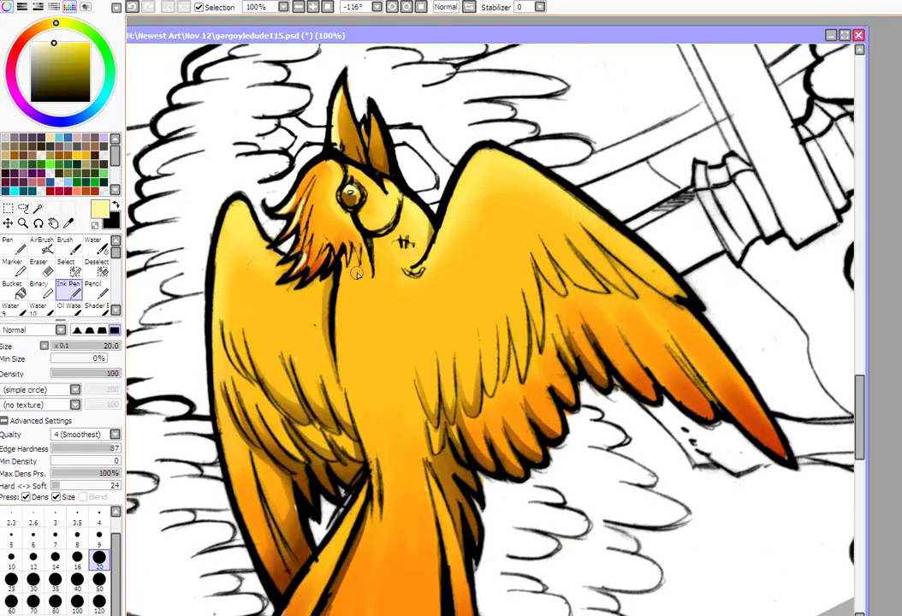
{"action": "left_click_drag", "start_coordinate": [342, 258], "coordinate": [337, 342]}
{"action": "left_click_drag", "start_coordinate": [341, 276], "coordinate": [338, 366]}
{"action": "left_click_drag", "start_coordinate": [337, 291], "coordinate": [347, 394]}
{"action": "left_click_drag", "start_coordinate": [341, 344], "coordinate": [351, 420]}
{"action": "key", "text": "ctrl+z"}
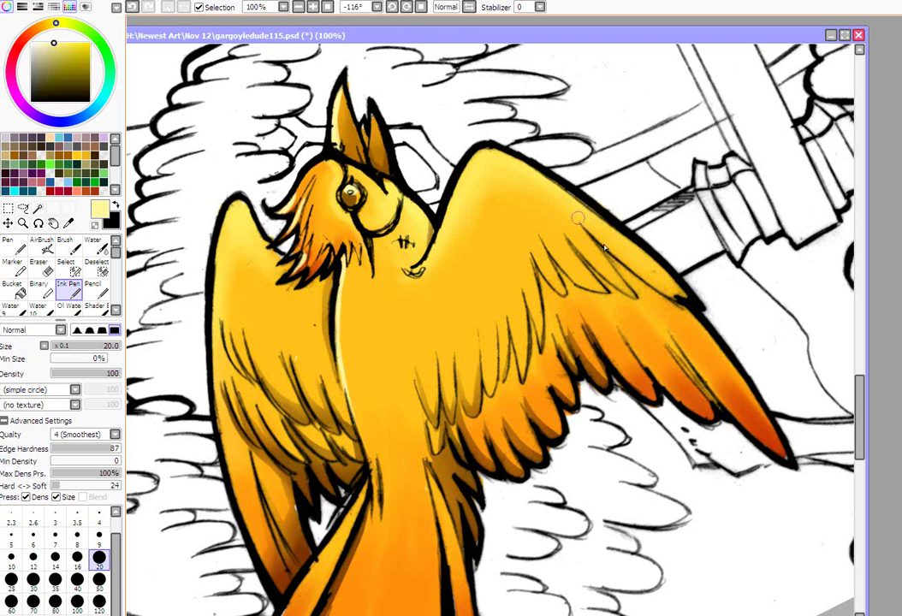
Step: Paint pale yellow highlights on the near wing's feathers and along its leading edge
{"action": "left_click_drag", "start_coordinate": [579, 218], "coordinate": [615, 255]}
{"action": "left_click_drag", "start_coordinate": [565, 224], "coordinate": [591, 264]}
{"action": "left_click_drag", "start_coordinate": [543, 236], "coordinate": [560, 279]}
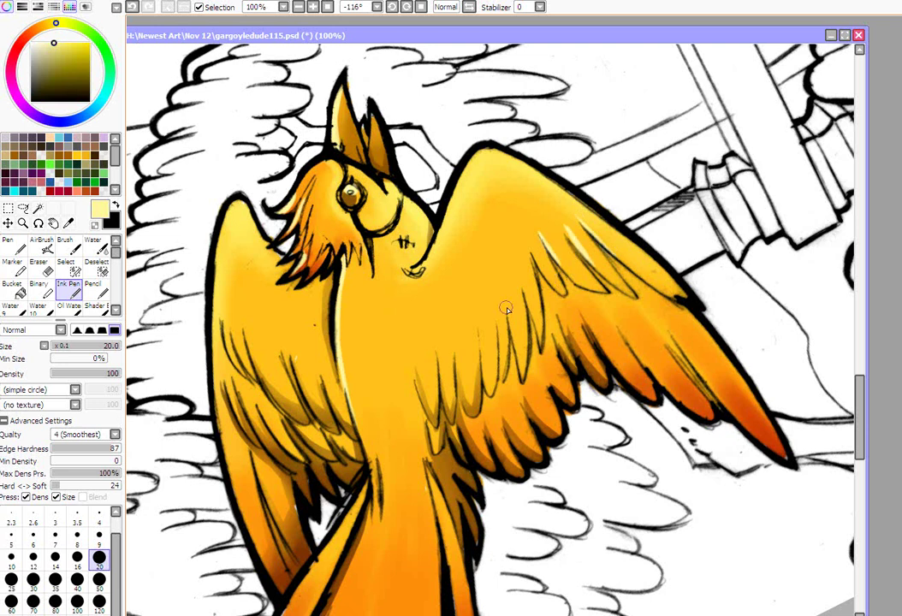
{"action": "mouse_move", "coordinate": [503, 303]}
{"action": "left_mouse_down"}
{"action": "mouse_move", "coordinate": [508, 343]}
{"action": "mouse_move", "coordinate": [496, 350]}
{"action": "left_mouse_up"}
{"action": "left_click_drag", "start_coordinate": [482, 152], "coordinate": [441, 227]}
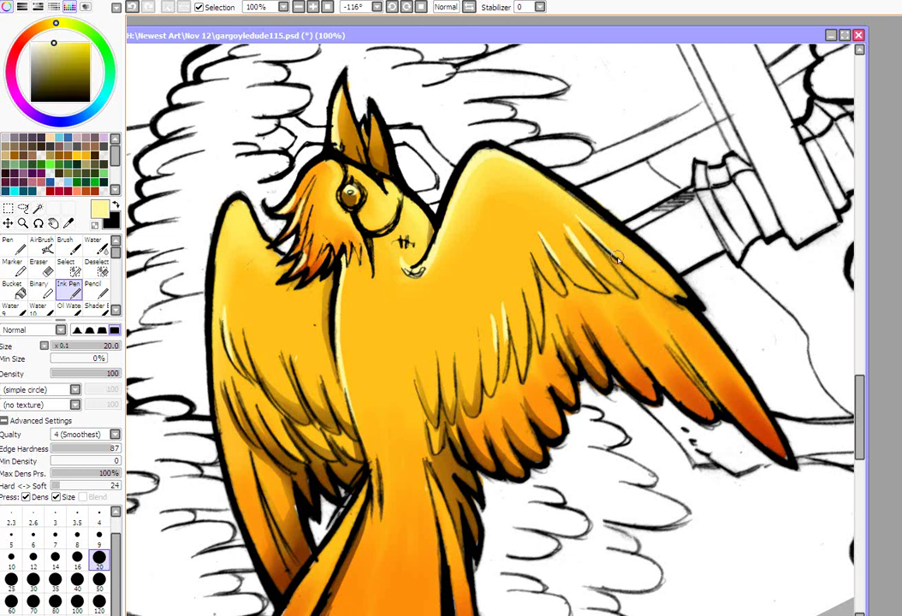
{"action": "left_click_drag", "start_coordinate": [617, 258], "coordinate": [682, 297]}
{"action": "left_click_drag", "start_coordinate": [612, 248], "coordinate": [683, 296]}
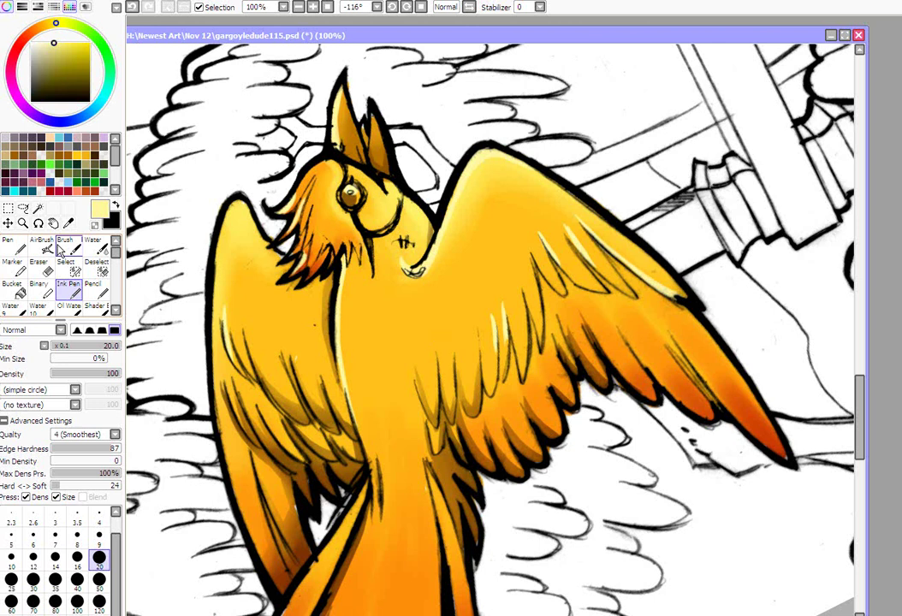
Step: Paint pale yellow highlights on the tail feathers and along the far streamer with the Ink Pen at size 20
{"action": "left_click", "coordinate": [39, 223]}
{"action": "left_click_drag", "start_coordinate": [774, 342], "coordinate": [751, 451]}
{"action": "left_click_drag", "start_coordinate": [752, 451], "coordinate": [496, 359]}
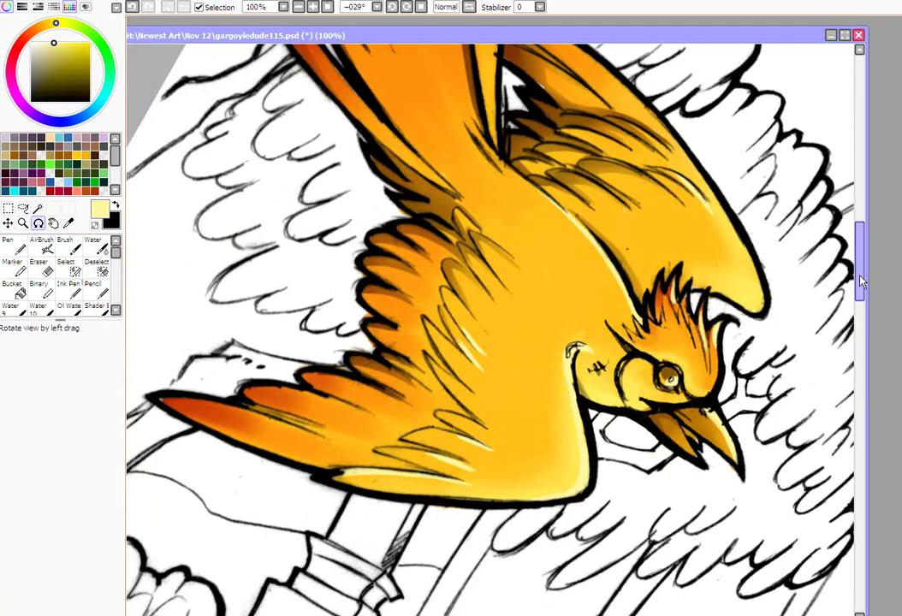
{"action": "left_click_drag", "start_coordinate": [861, 282], "coordinate": [862, 252]}
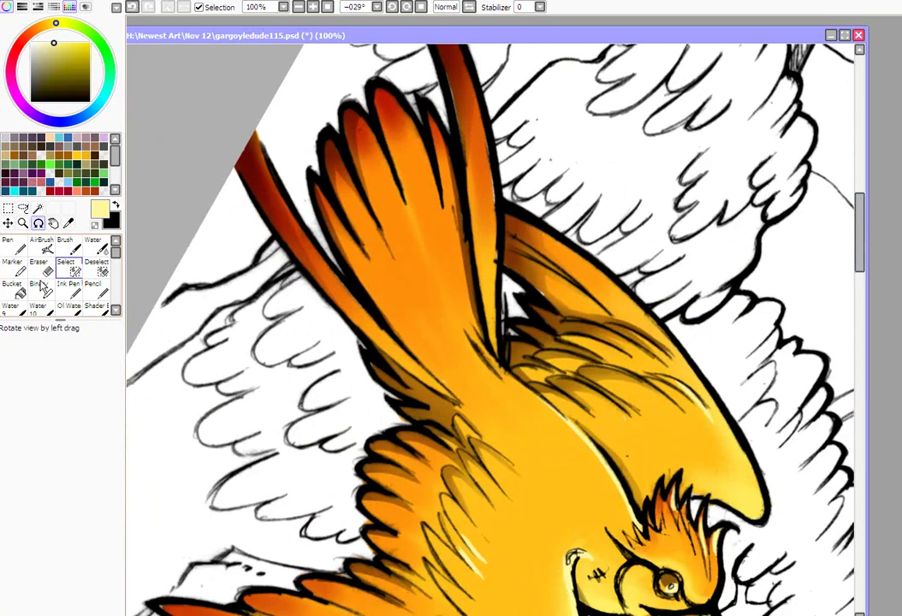
{"action": "left_click", "coordinate": [68, 288]}
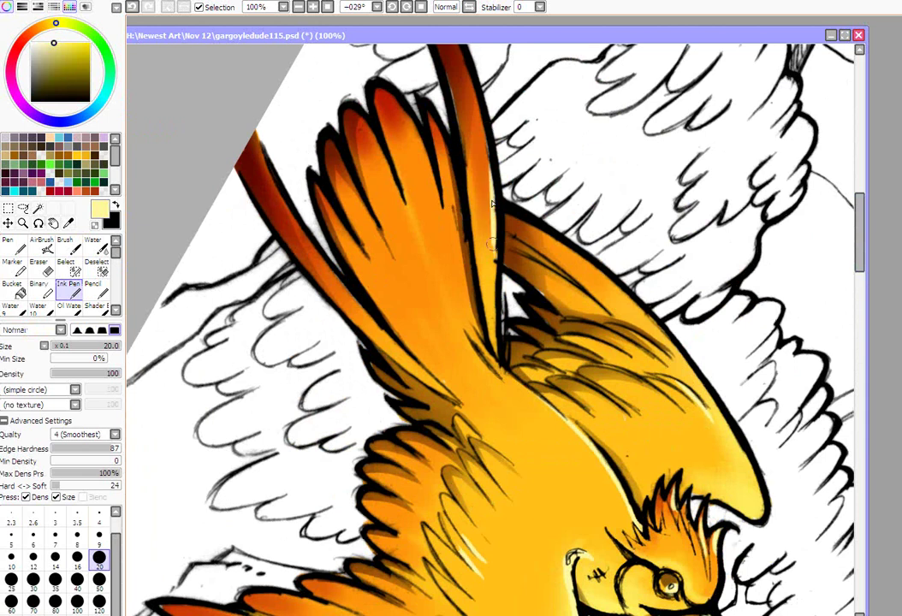
{"action": "left_click_drag", "start_coordinate": [492, 244], "coordinate": [492, 327]}
{"action": "left_click_drag", "start_coordinate": [430, 112], "coordinate": [447, 242]}
{"action": "left_click_drag", "start_coordinate": [416, 133], "coordinate": [433, 194]}
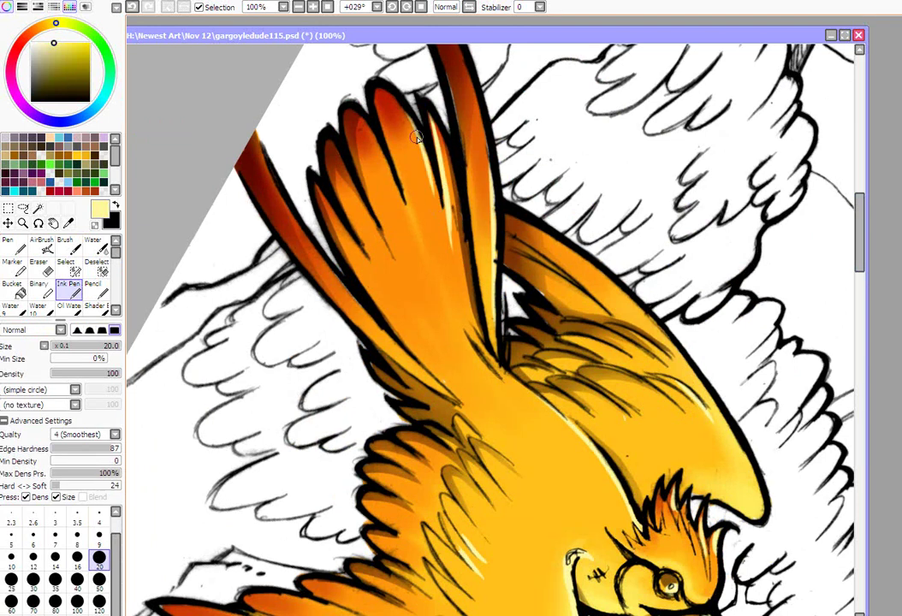
{"action": "left_click_drag", "start_coordinate": [342, 110], "coordinate": [360, 197]}
{"action": "left_click_drag", "start_coordinate": [382, 152], "coordinate": [417, 257]}
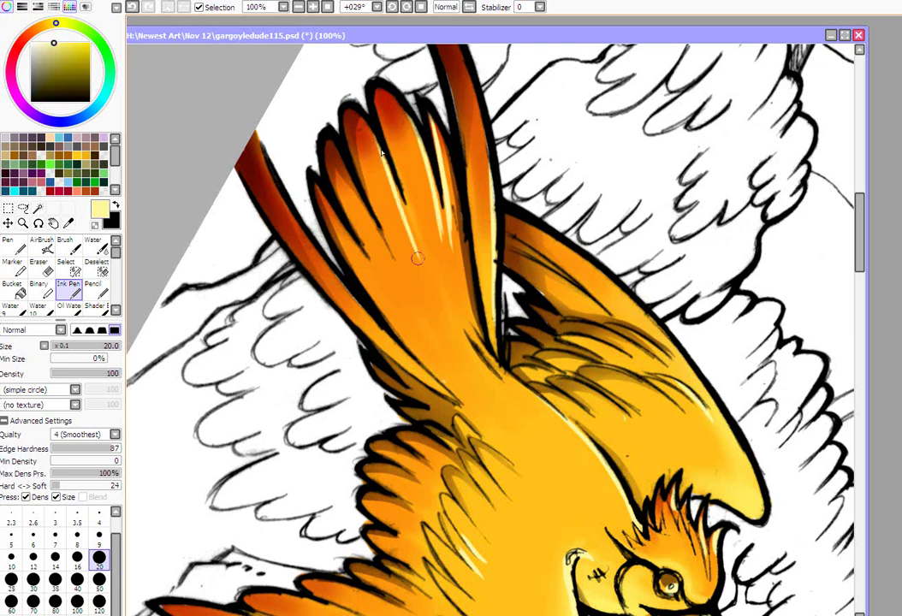
Step: Soften the pale highlights on the tail feathers, far streamer and wings with the Eraser at size 50 and density 11
{"action": "key", "text": "e"}
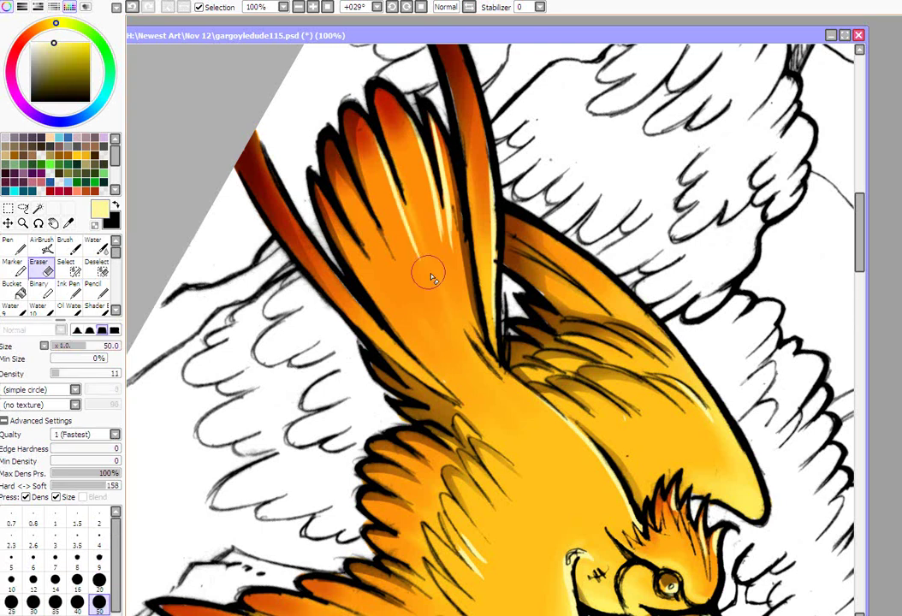
{"action": "mouse_move", "coordinate": [425, 272]}
{"action": "left_mouse_down"}
{"action": "mouse_move", "coordinate": [393, 174]}
{"action": "mouse_move", "coordinate": [445, 223]}
{"action": "left_mouse_up"}
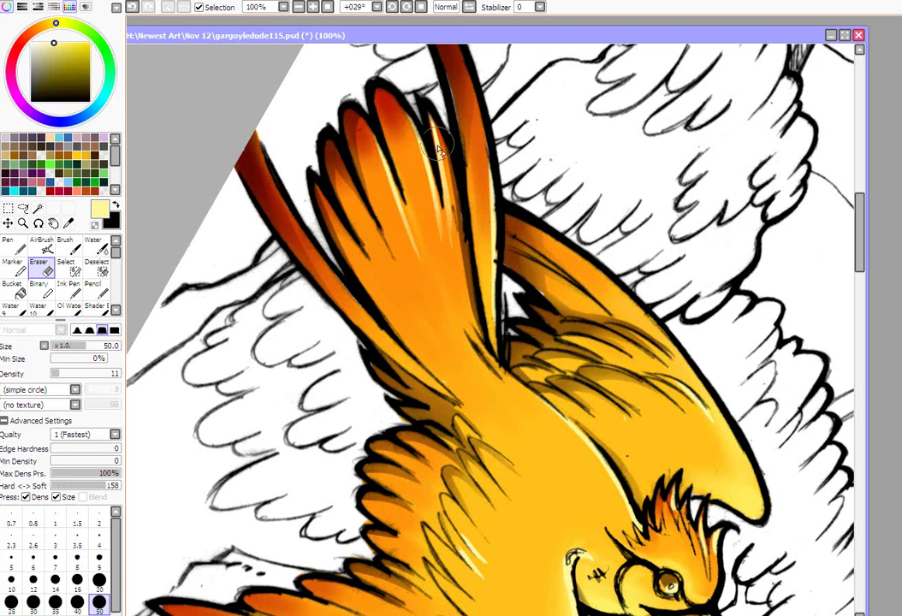
{"action": "left_click_drag", "start_coordinate": [486, 139], "coordinate": [491, 256]}
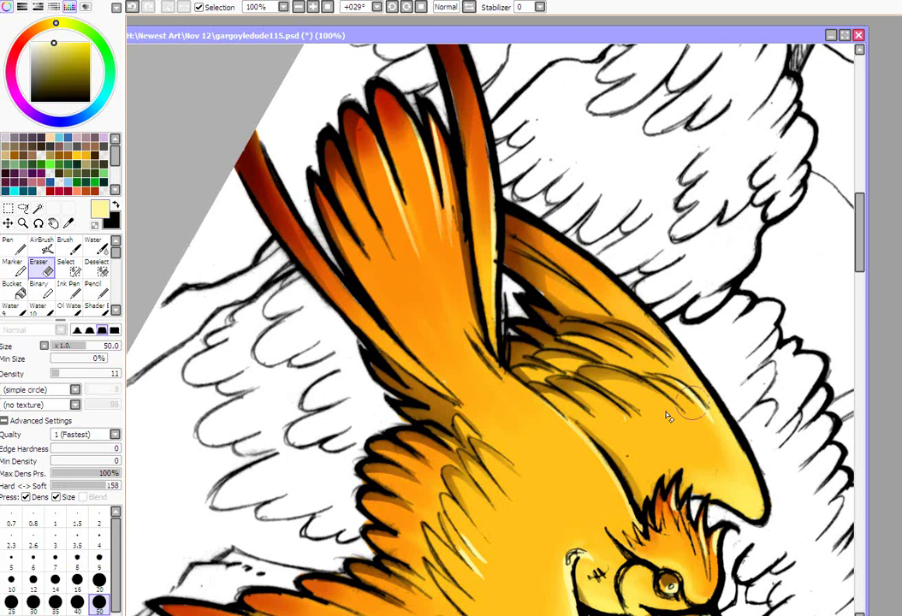
{"action": "scroll", "coordinate": [688, 409], "scroll_direction": "down", "scroll_amount": 5}
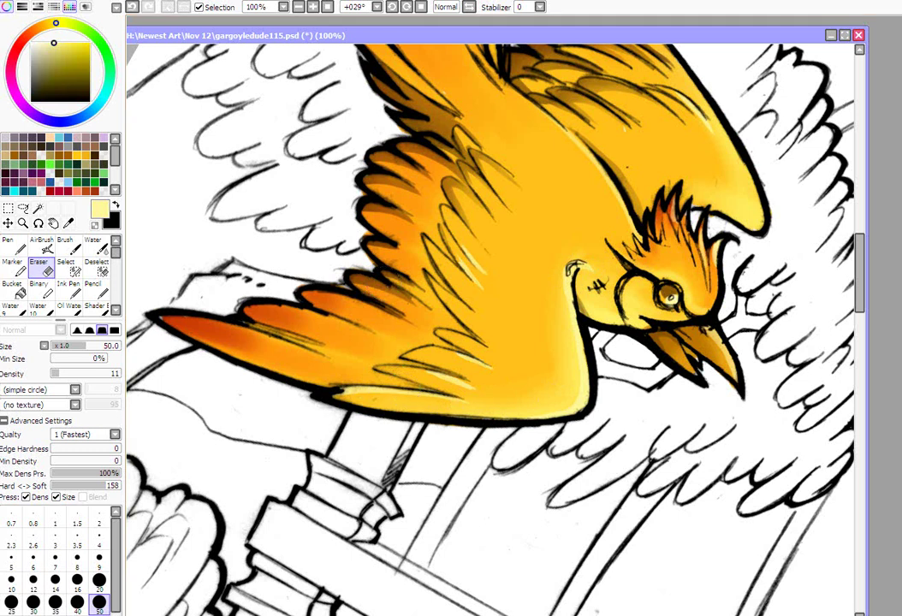
Step: Examine the highlighted bird against the surrounding line art in a nearly upright view
{"action": "scroll", "coordinate": [490, 330], "scroll_direction": "up", "scroll_amount": 1}
{"action": "scroll", "coordinate": [490, 332], "scroll_direction": "down", "scroll_amount": 4}
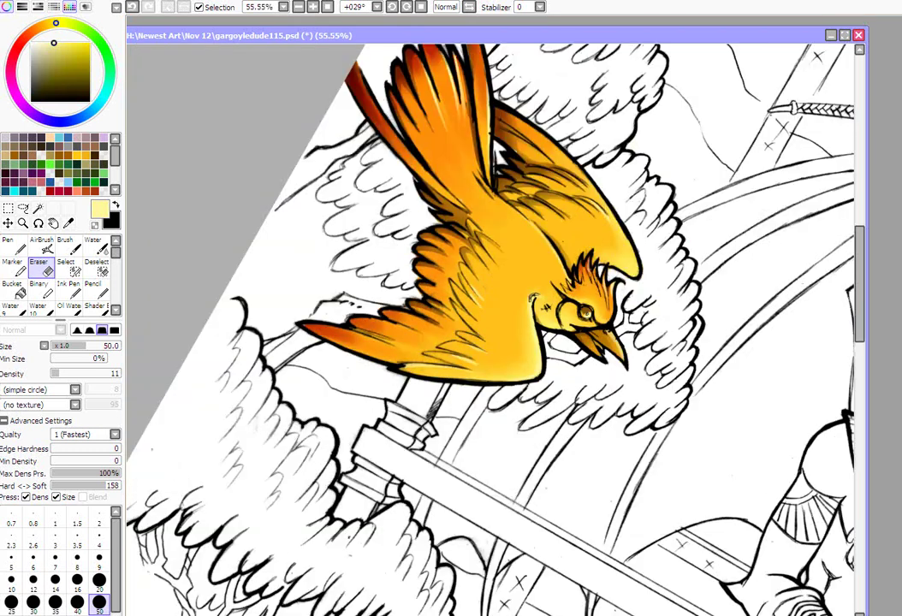
{"action": "scroll", "coordinate": [490, 332], "scroll_direction": "down", "scroll_amount": 1}
{"action": "key", "text": "alt+space"}
{"action": "left_click_drag", "start_coordinate": [281, 123], "coordinate": [70, 431]}
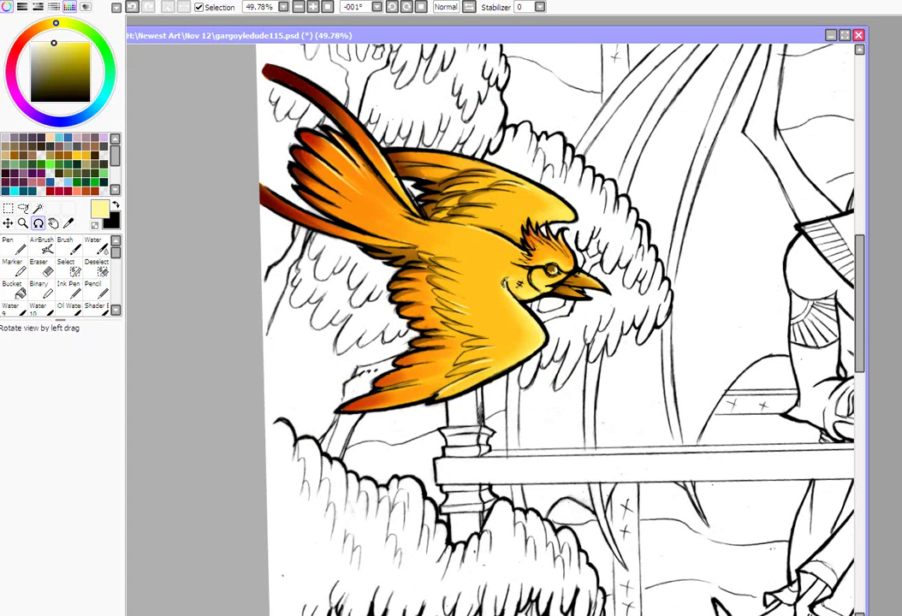
{"action": "scroll", "coordinate": [894, 353], "scroll_direction": "up", "scroll_amount": 3}
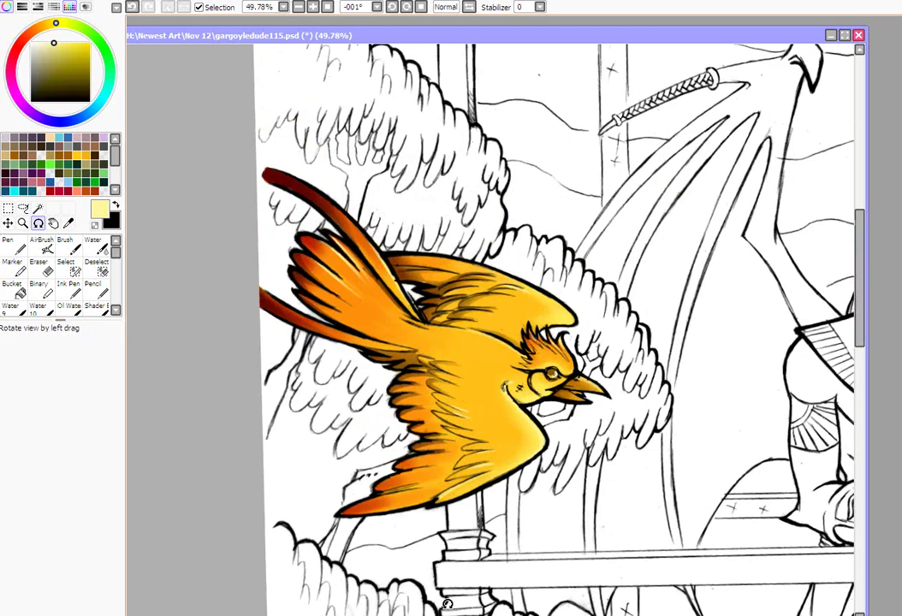
{"action": "scroll", "coordinate": [491, 331], "scroll_direction": "right", "scroll_amount": 1}
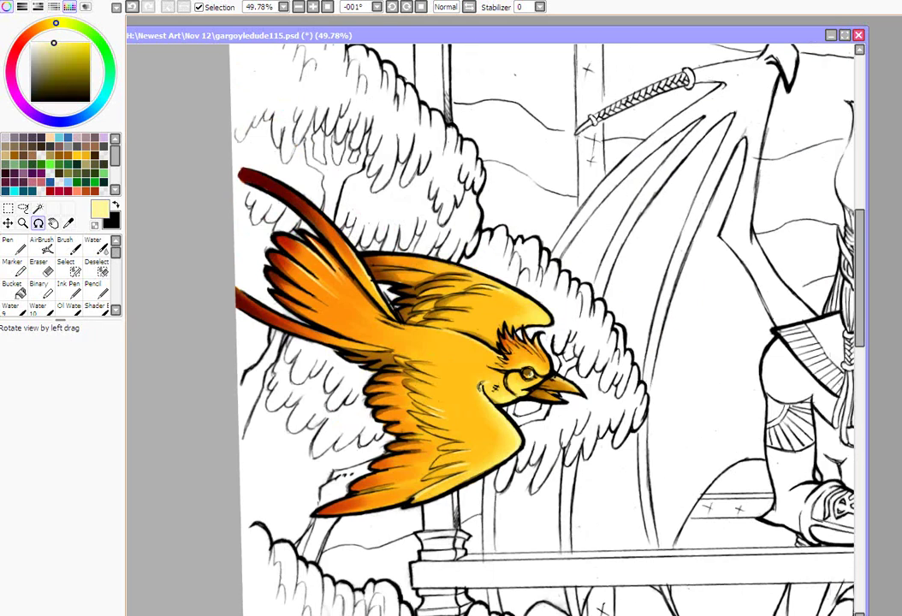
Step: Examine the coloured bird's overall shading and highlights beside the uncoloured horned gargoyle, its wing and the balcony railing
{"action": "scroll", "coordinate": [490, 330], "scroll_direction": "left", "scroll_amount": 1}
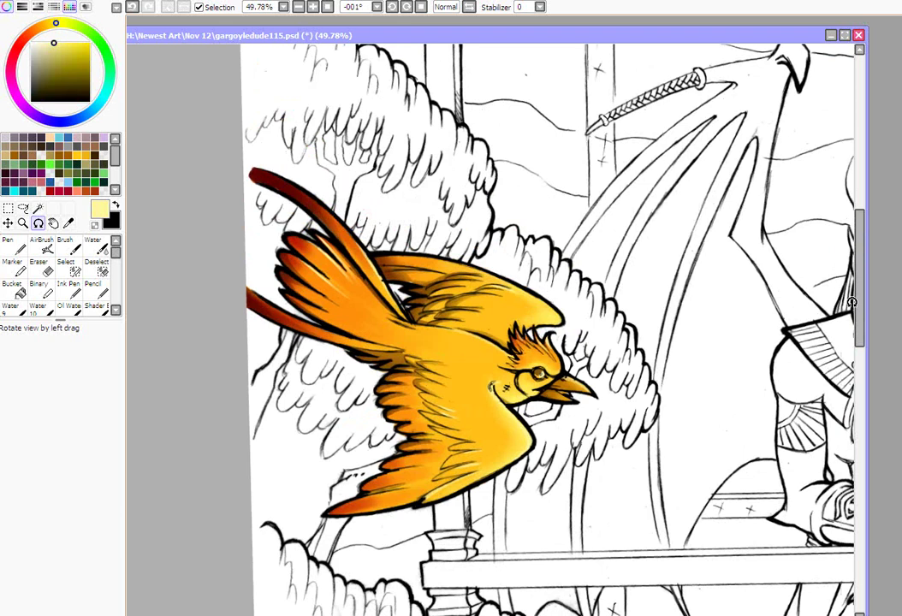
{"action": "left_click_drag", "start_coordinate": [862, 299], "coordinate": [862, 295]}
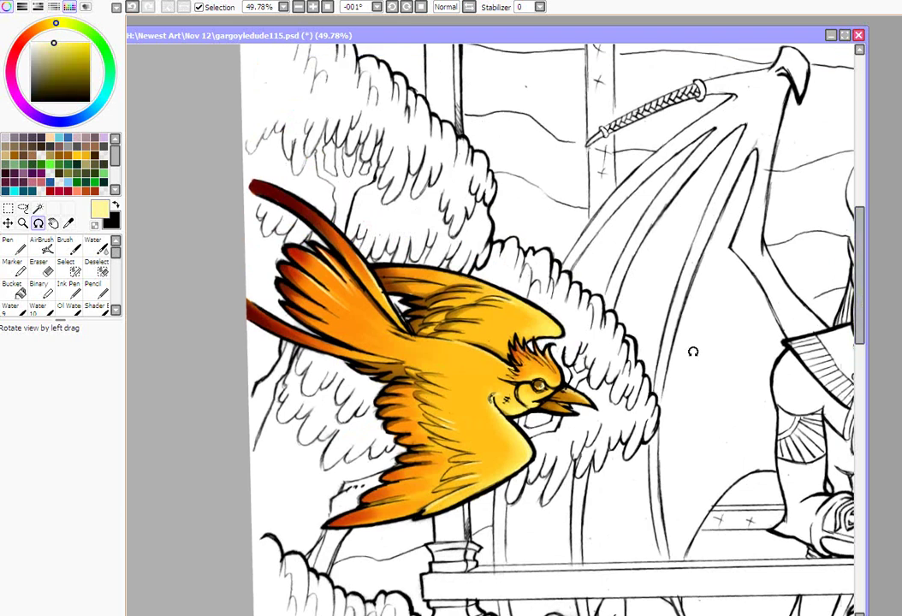
{"action": "left_click_drag", "start_coordinate": [496, 615], "coordinate": [499, 614]}
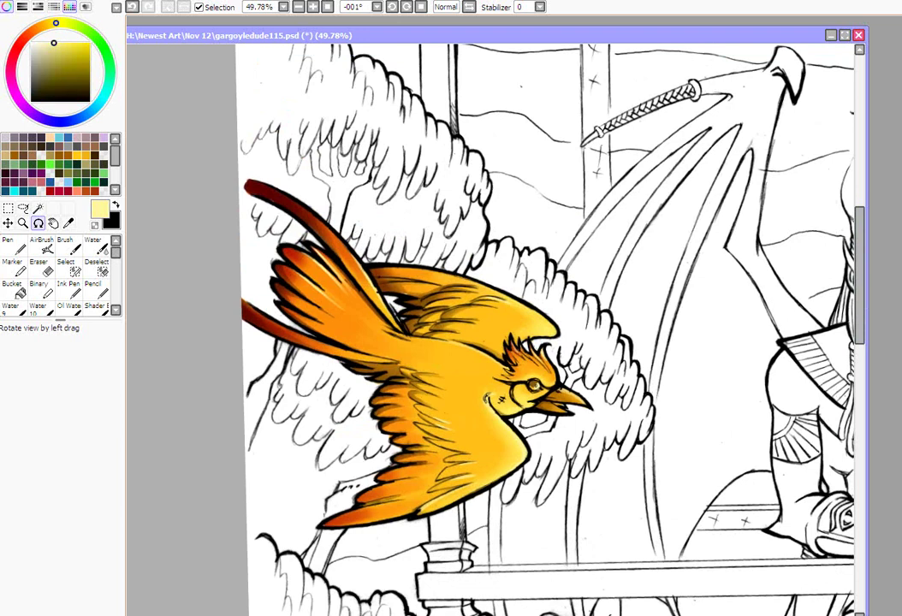
{"action": "left_click_drag", "start_coordinate": [400, 614], "coordinate": [409, 614]}
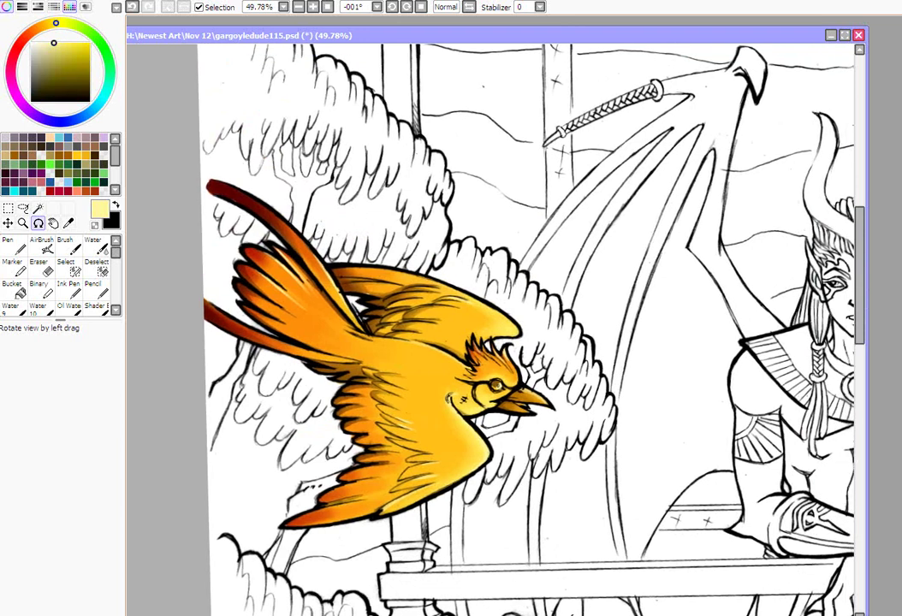
{"action": "left_click_drag", "start_coordinate": [651, 351], "coordinate": [547, 351]}
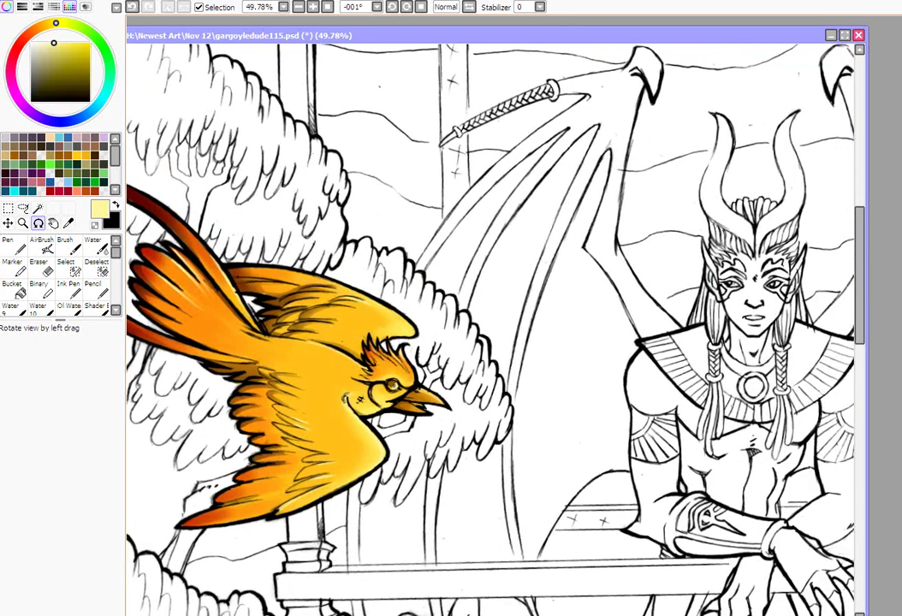
{"action": "left_click_drag", "start_coordinate": [434, 615], "coordinate": [437, 614]}
{"action": "left_click_drag", "start_coordinate": [860, 272], "coordinate": [862, 300]}
{"action": "left_click_drag", "start_coordinate": [436, 614], "coordinate": [418, 615]}
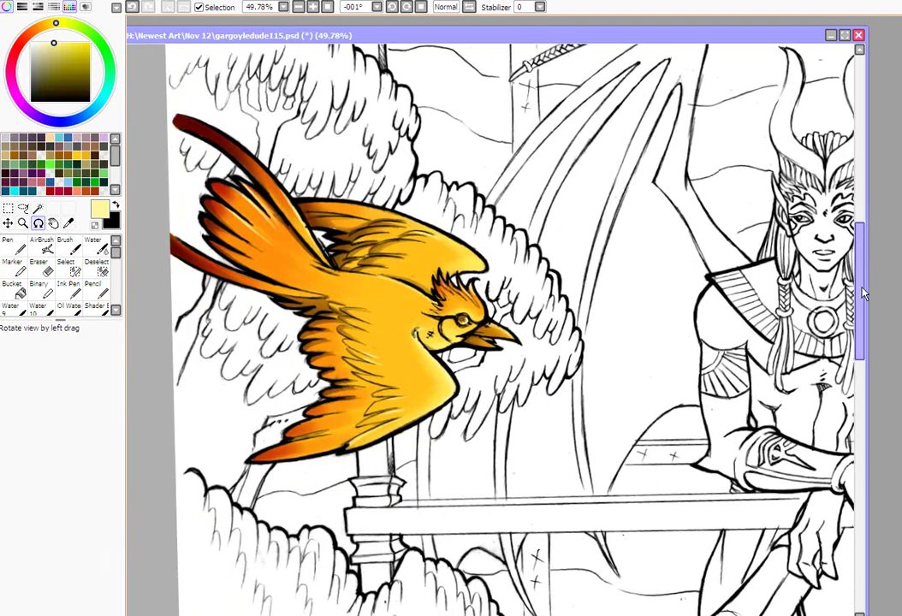